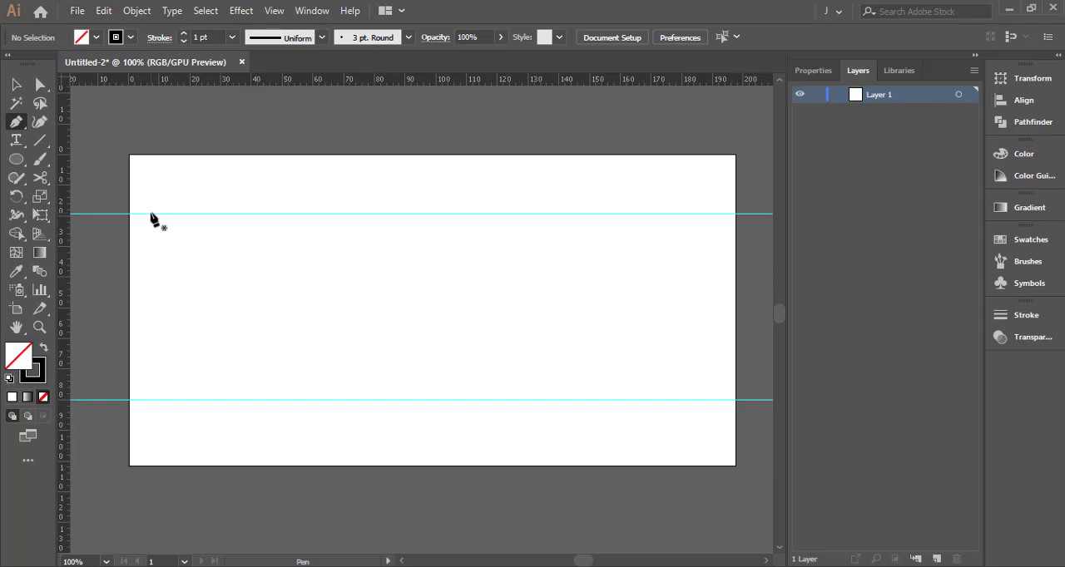
Undo the placement of the two horizontal guides on the artboard
{"action": "key", "text": "v"}
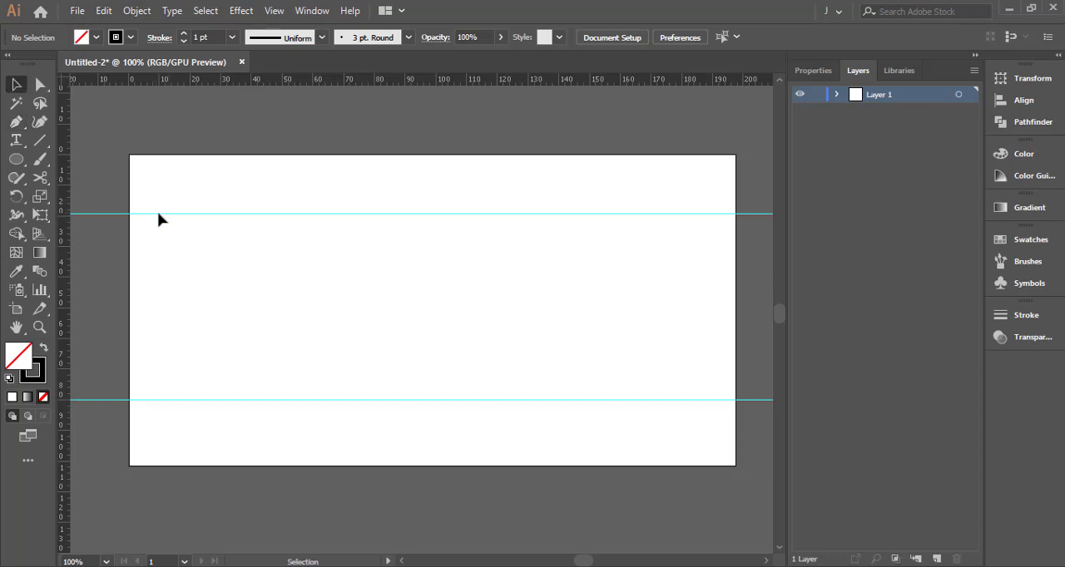
{"action": "key", "text": "ctrl+z"}
{"action": "key", "text": "ctrl+z"}
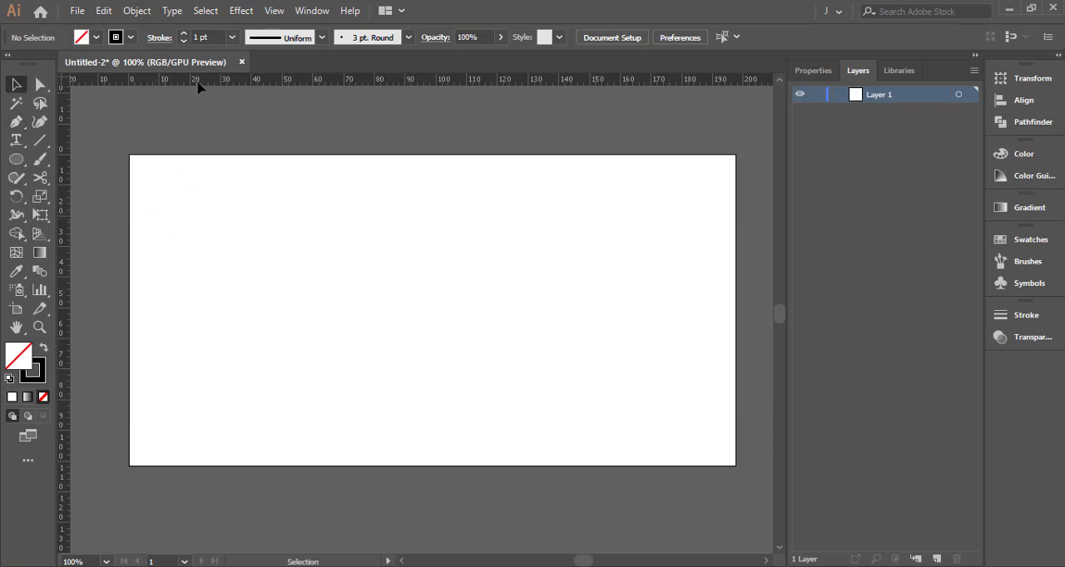
Place three horizontal guides across the artboard at about 10, 40 and 80 mm on the vertical ruler
{"action": "left_click_drag", "start_coordinate": [146, 218], "coordinate": [149, 222]}
{"action": "left_click_drag", "start_coordinate": [154, 185], "coordinate": [156, 185]}
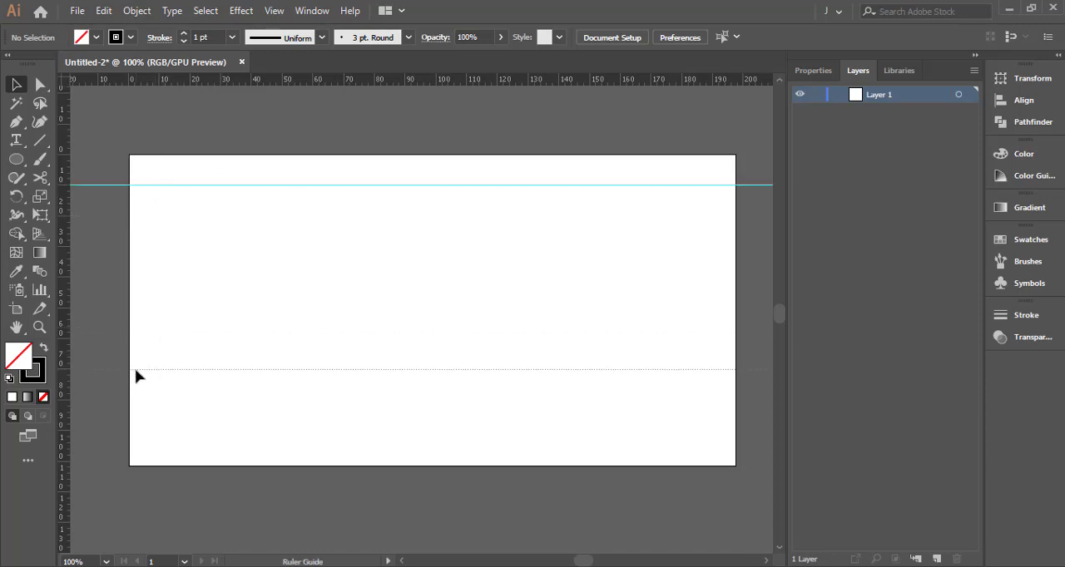
{"action": "left_click_drag", "start_coordinate": [136, 374], "coordinate": [134, 400]}
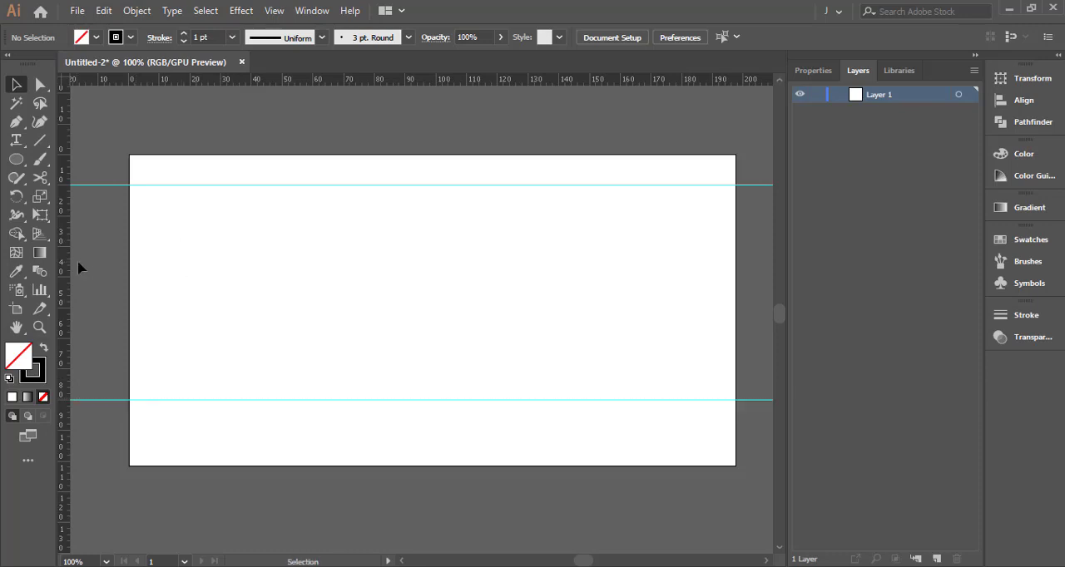
{"action": "left_click_drag", "start_coordinate": [174, 81], "coordinate": [140, 284]}
{"action": "left_click_drag", "start_coordinate": [65, 284], "coordinate": [453, 236]}
{"action": "key", "text": "p"}
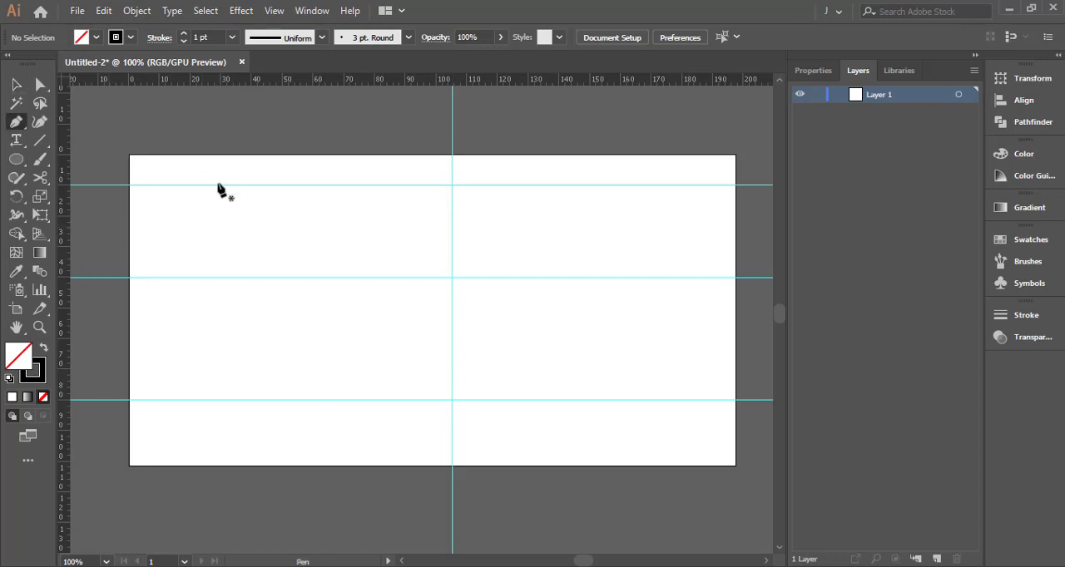
{"action": "left_click_drag", "start_coordinate": [67, 192], "coordinate": [222, 205]}
{"action": "key", "text": "v"}
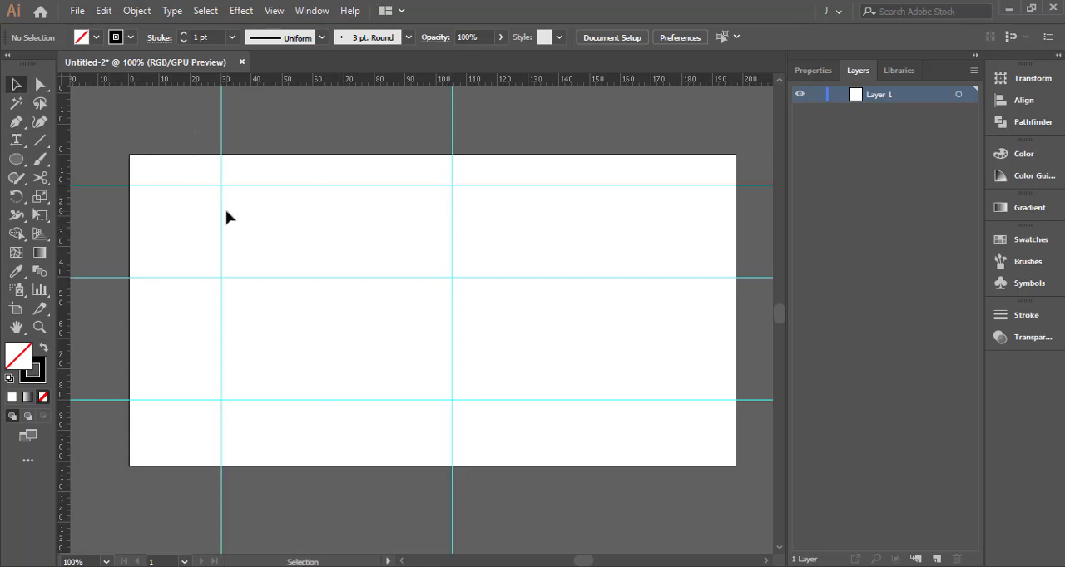
{"action": "key", "text": "ctrl+z"}
{"action": "key", "text": "ctrl+z"}
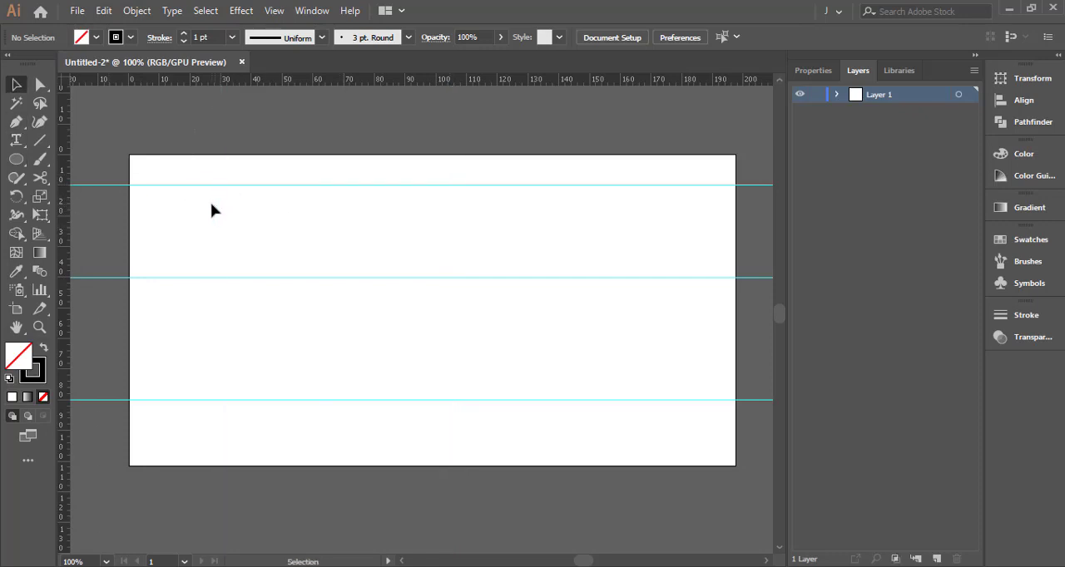
Place two vertical guides at about 110 mm and 20 mm on the horizontal ruler
{"action": "left_click_drag", "start_coordinate": [69, 239], "coordinate": [466, 173]}
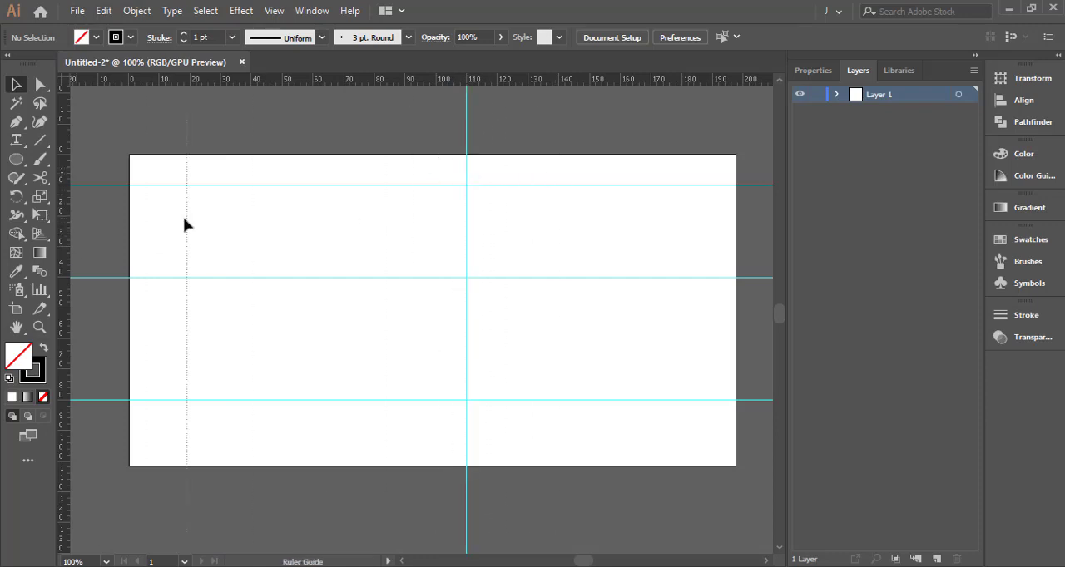
{"action": "left_click_drag", "start_coordinate": [185, 219], "coordinate": [190, 212]}
Draw a closed triangle with the Pen tool, its base along the 20 mm guide and its tip where the 40 mm and 110 mm guides cross
{"action": "key", "text": "p"}
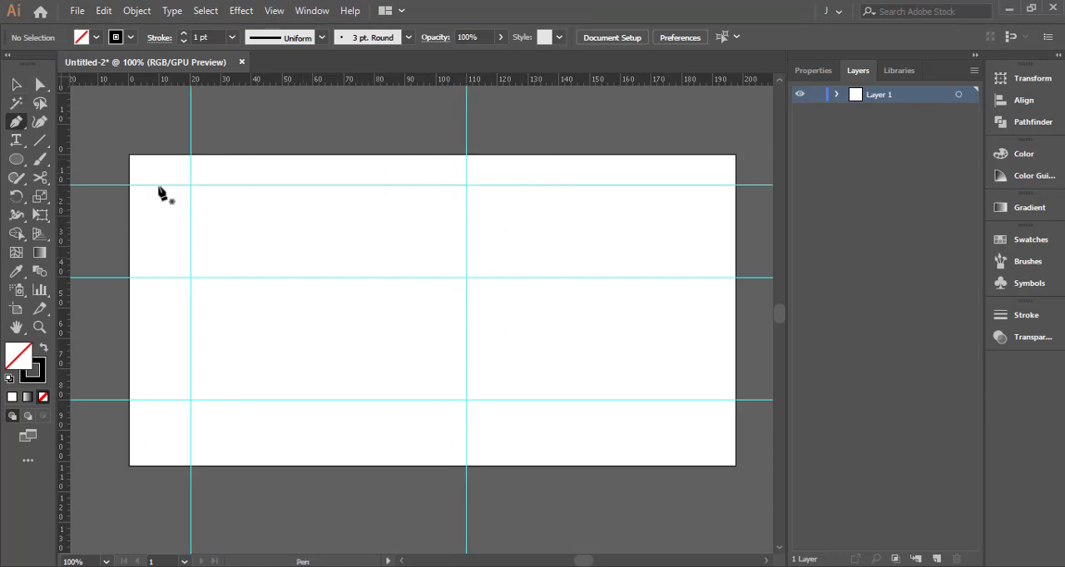
{"action": "left_click", "coordinate": [190, 185]}
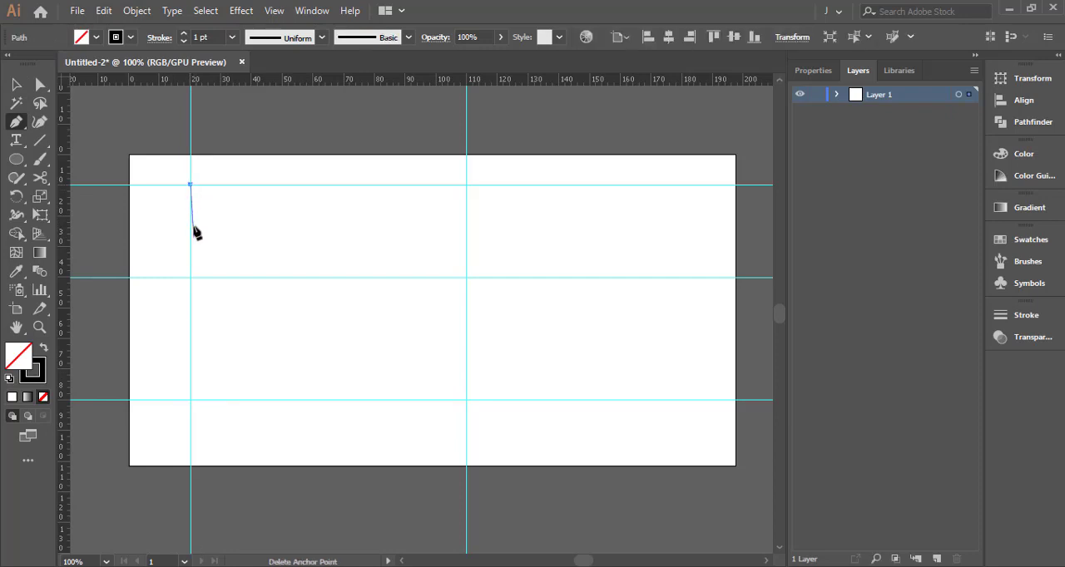
{"action": "left_click", "coordinate": [191, 400]}
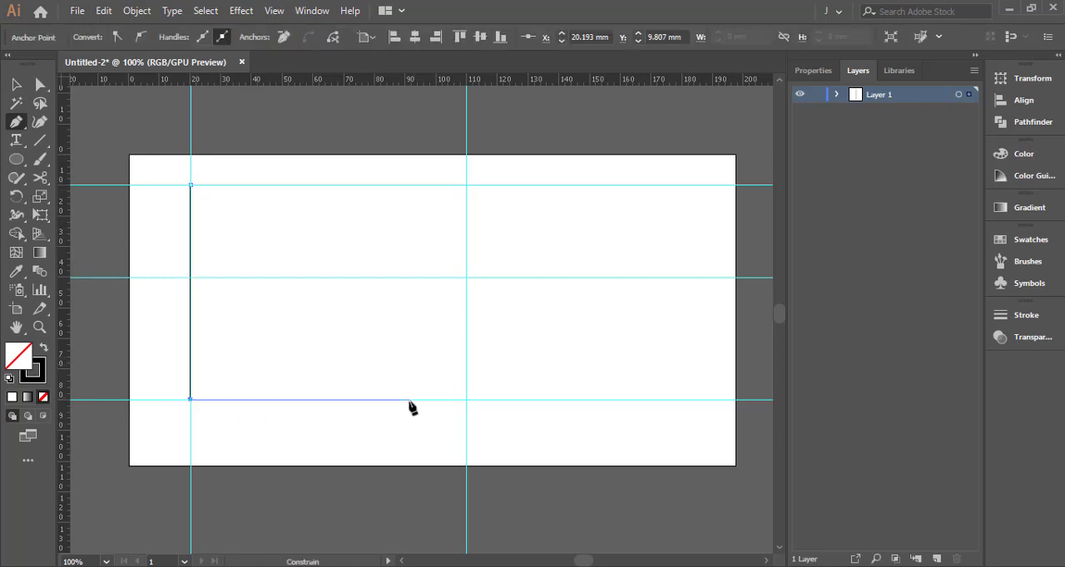
{"action": "left_click", "coordinate": [466, 277]}
{"action": "left_click", "coordinate": [191, 185]}
{"action": "key", "text": "v"}
{"action": "left_click", "coordinate": [235, 228]}
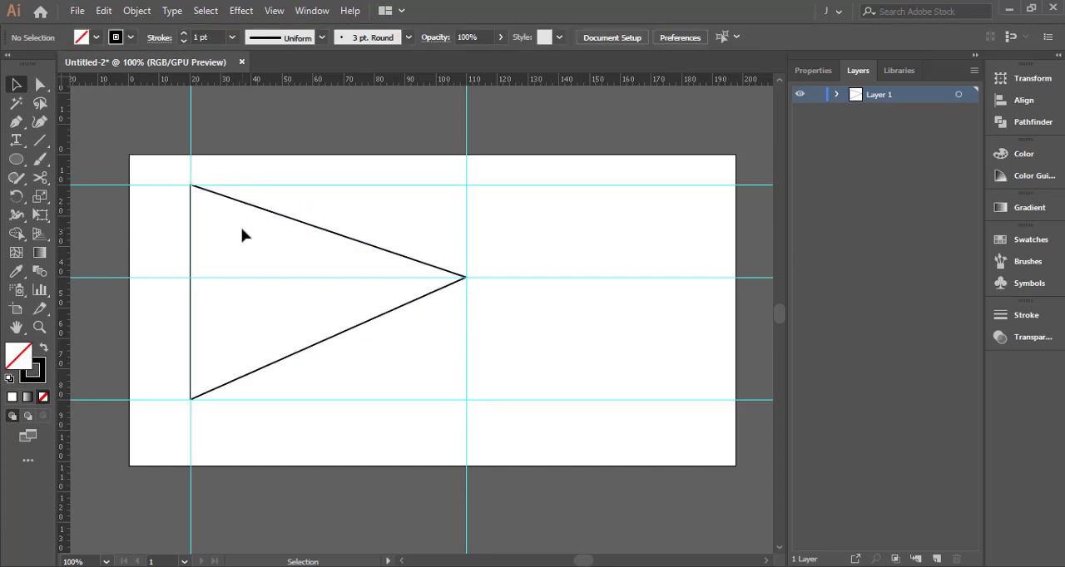
Draw a narrow closed four-sided bar near the triangle's tip, from about 87 to 90 mm, spanning its two slanted edges
{"action": "key", "text": "p"}
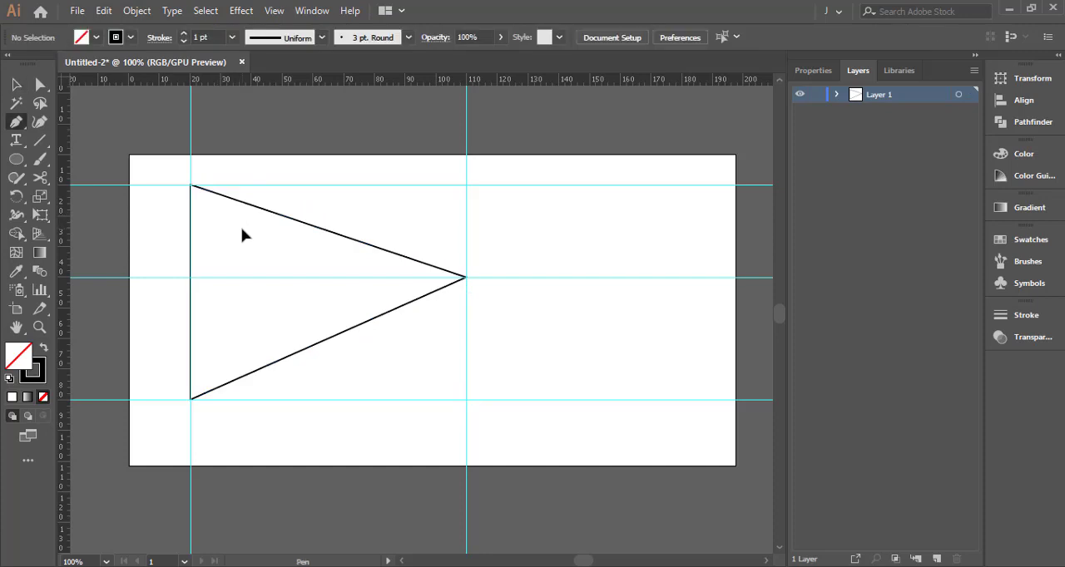
{"action": "left_click", "coordinate": [405, 258]}
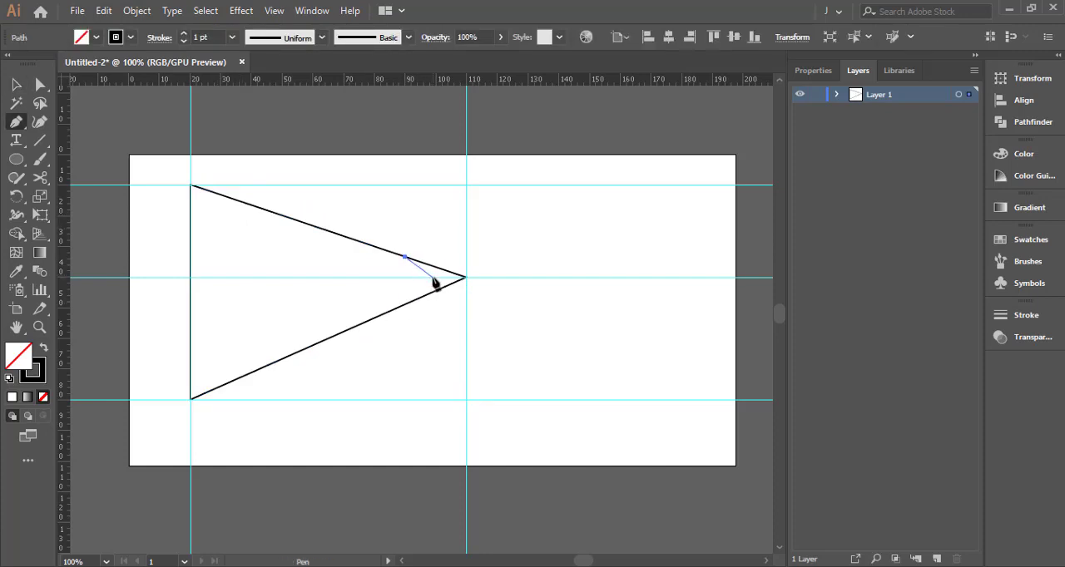
{"action": "left_click", "coordinate": [405, 304]}
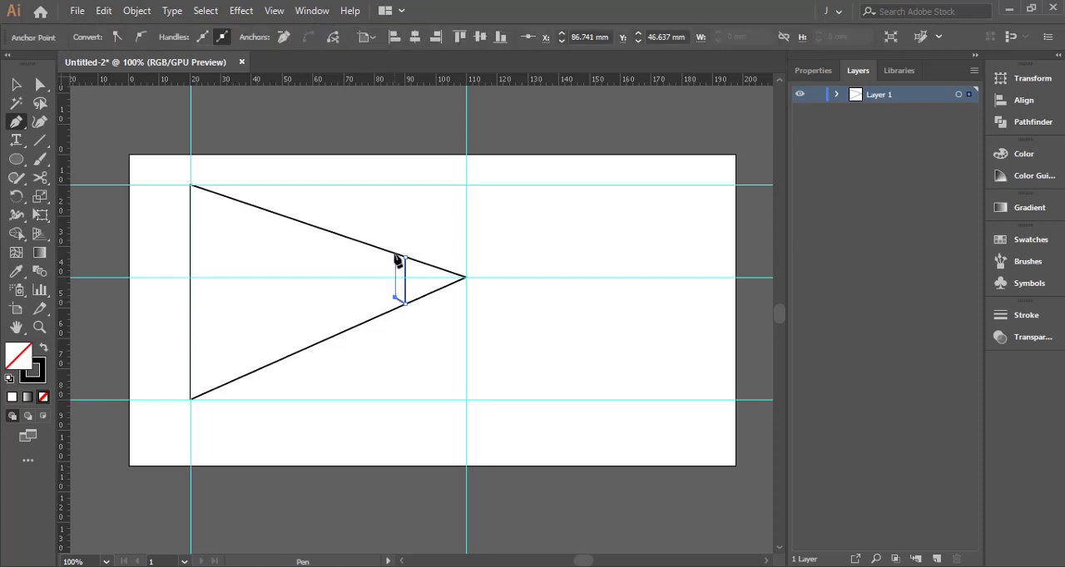
{"action": "key", "text": "v"}
{"action": "left_click", "coordinate": [355, 297]}
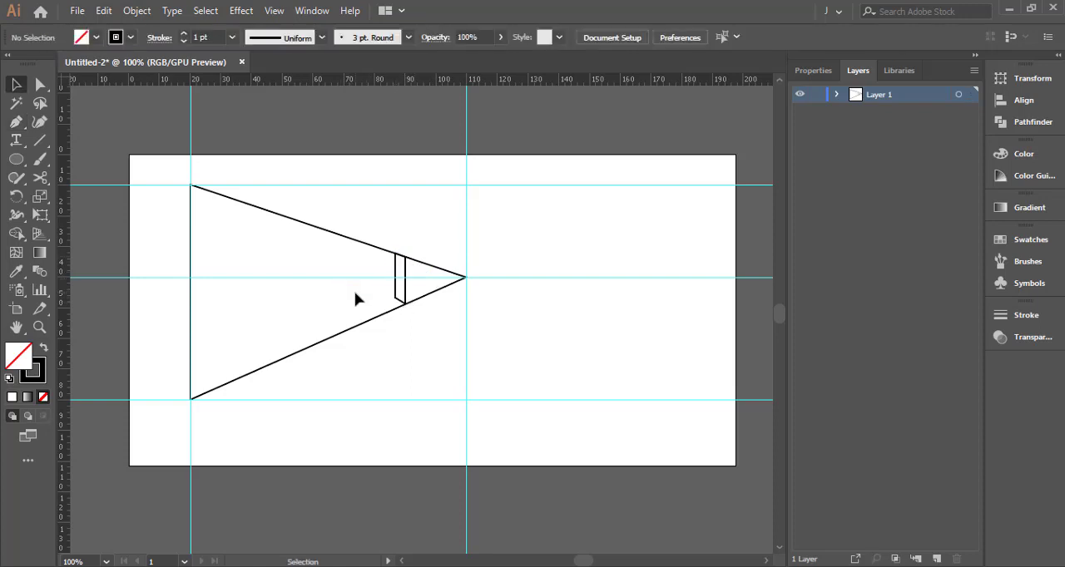
Duplicate the narrow bar towards the base at about 70 mm and stretch it with Free Transform towards both slanted edges
{"action": "left_click_drag", "start_coordinate": [396, 293], "coordinate": [345, 325]}
{"action": "key", "text": "e"}
{"action": "left_click_drag", "start_coordinate": [346, 256], "coordinate": [346, 234]}
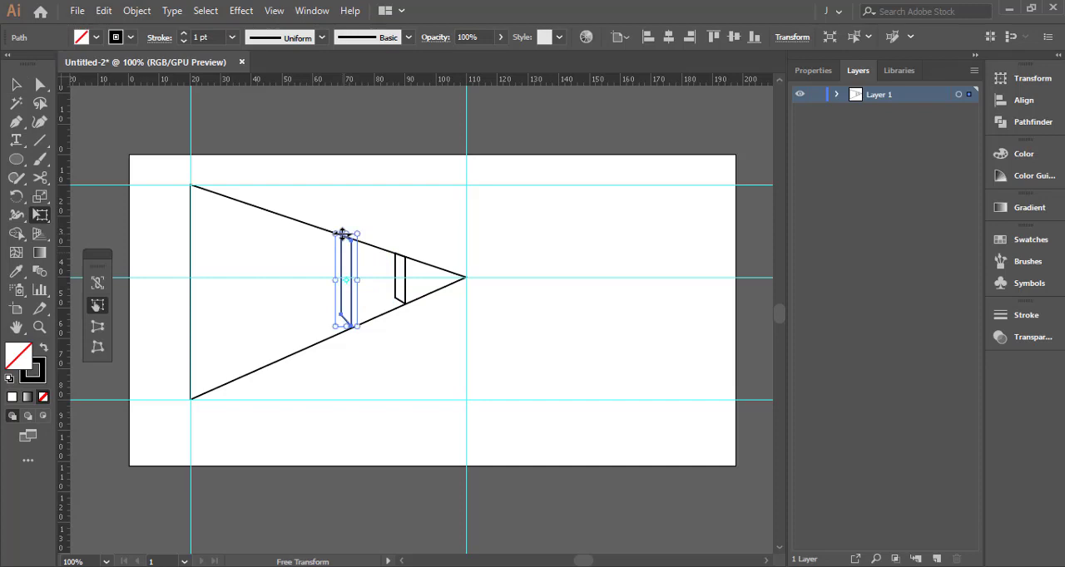
{"action": "key", "text": "v"}
{"action": "left_click", "coordinate": [312, 251]}
Fine-tune the height of the duplicated bar so its ends meet the triangle's slanted edges
{"action": "scroll", "coordinate": [329, 241], "scroll_direction": "up", "scroll_amount": 1}
{"action": "left_click", "coordinate": [352, 239]}
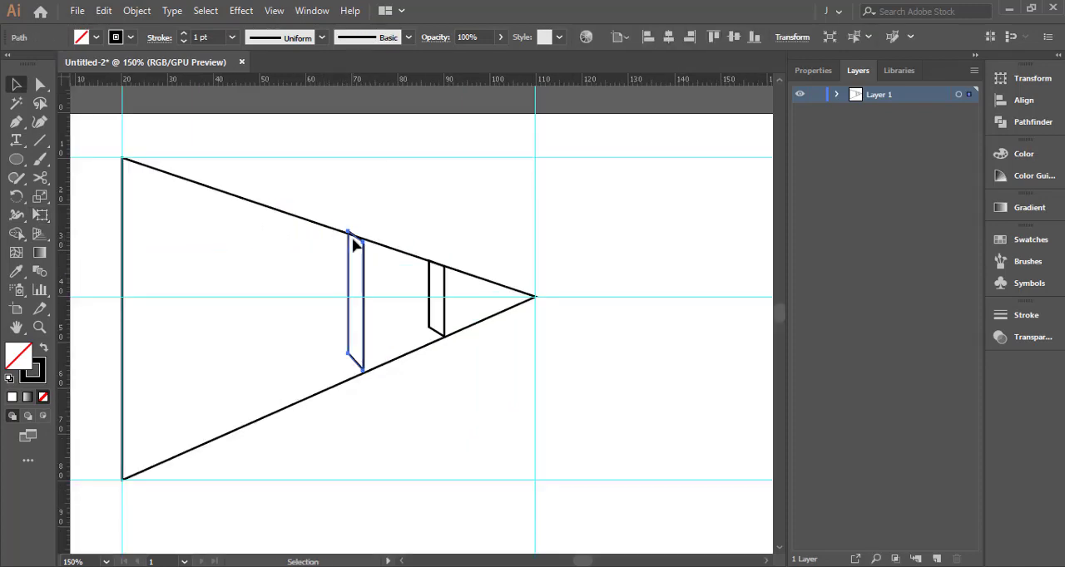
{"action": "key", "text": "e"}
{"action": "scroll", "coordinate": [352, 236], "scroll_direction": "up", "scroll_amount": 4}
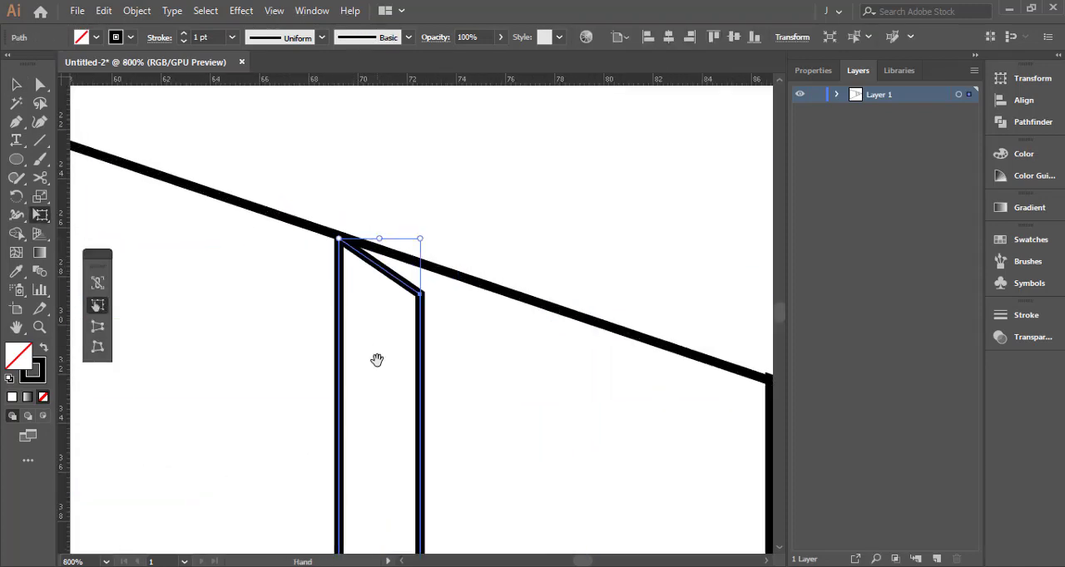
{"action": "scroll", "coordinate": [357, 314], "scroll_direction": "down", "scroll_amount": 5}
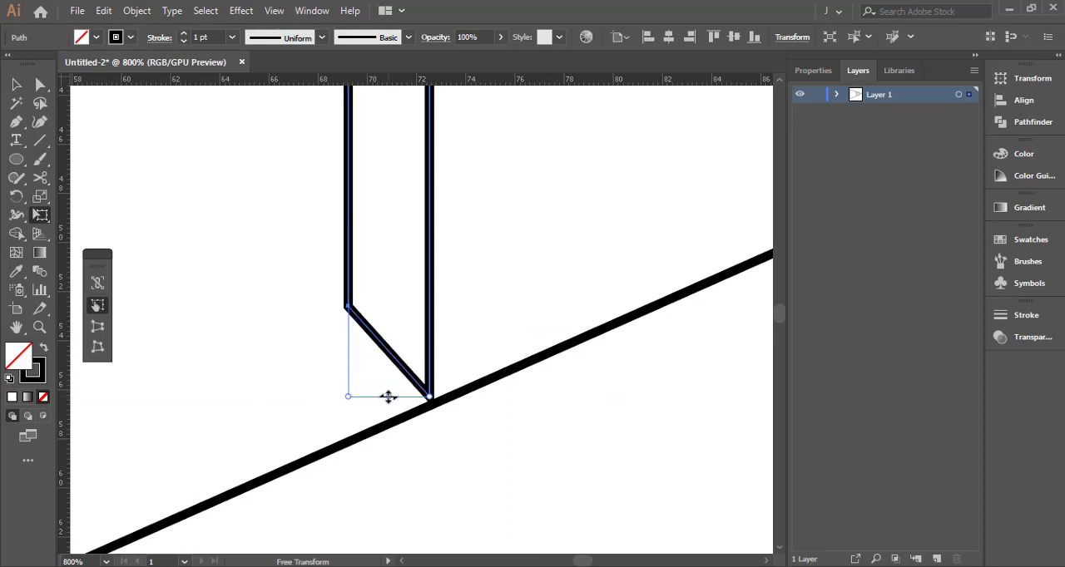
{"action": "scroll", "coordinate": [392, 314], "scroll_direction": "down", "scroll_amount": 4}
{"action": "left_click_drag", "start_coordinate": [428, 319], "coordinate": [502, 347]}
{"action": "key", "text": "v"}
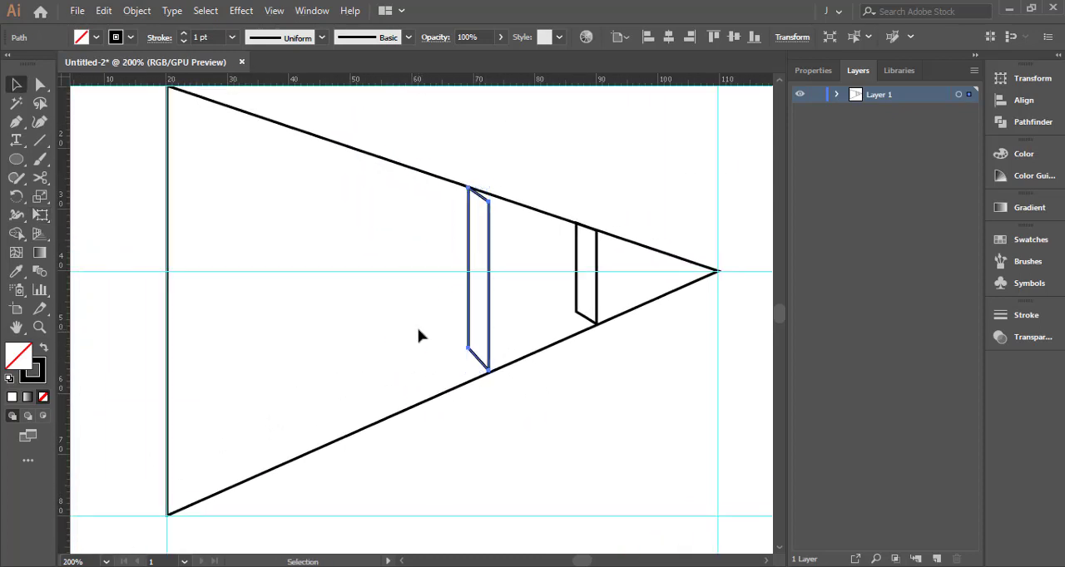
{"action": "left_click", "coordinate": [421, 336]}
Duplicate the taller bar near the triangle's base at about 28 mm and stretch it to reach both slanted edges
{"action": "left_click_drag", "start_coordinate": [469, 304], "coordinate": [218, 281]}
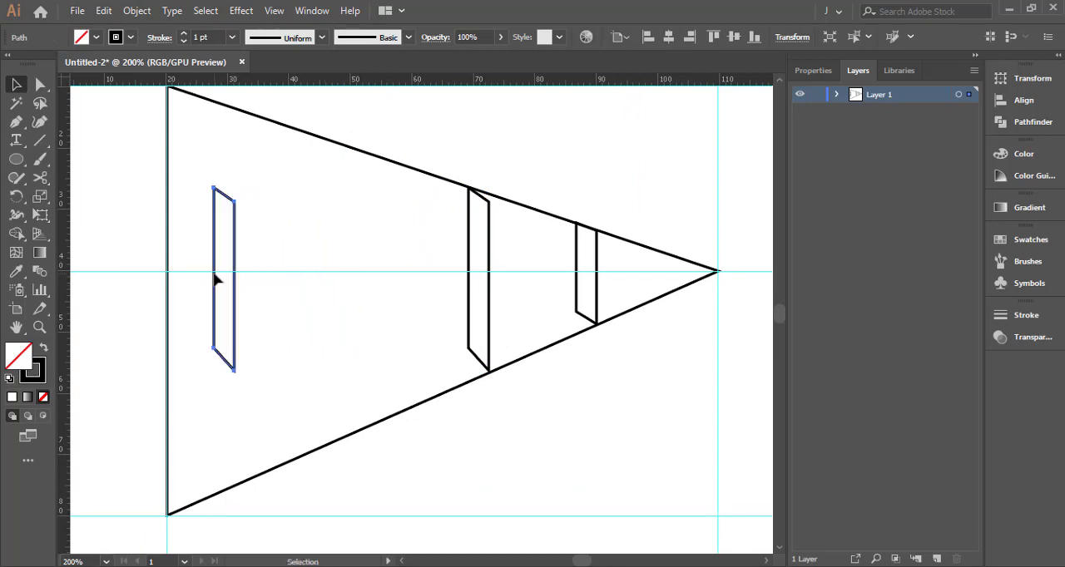
{"action": "key", "text": "e"}
{"action": "left_click_drag", "start_coordinate": [220, 187], "coordinate": [231, 103]}
{"action": "left_click_drag", "start_coordinate": [235, 369], "coordinate": [235, 486]}
{"action": "key", "text": "v"}
{"action": "left_click", "coordinate": [284, 427]}
Move the middle bar to about 52 mm and stretch it to reach both slanted edges
{"action": "left_click_drag", "start_coordinate": [476, 311], "coordinate": [373, 297]}
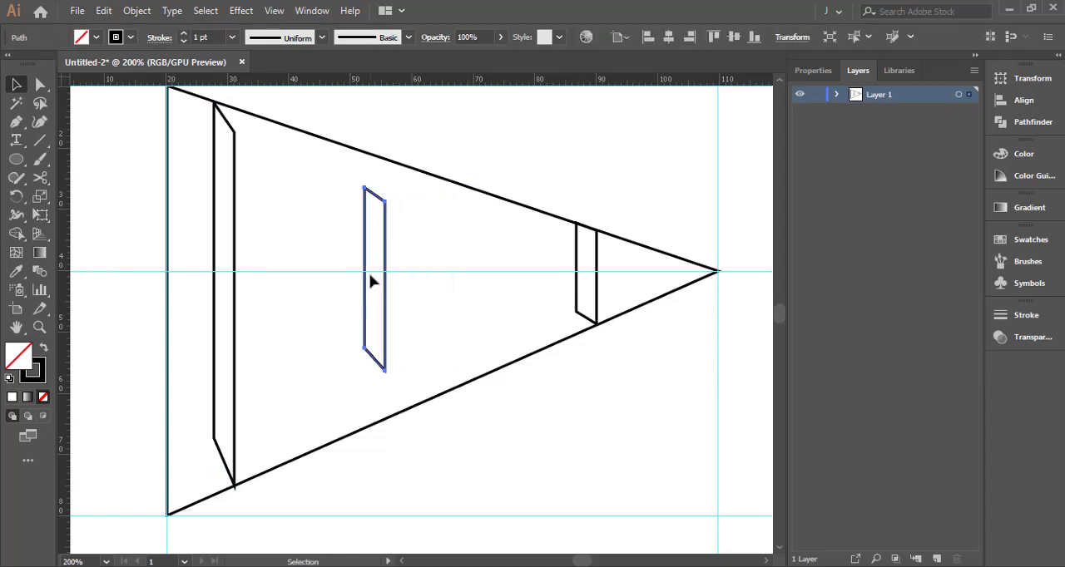
{"action": "key", "text": "e"}
{"action": "left_click_drag", "start_coordinate": [373, 186], "coordinate": [376, 153]}
{"action": "left_click_drag", "start_coordinate": [375, 371], "coordinate": [375, 418]}
{"action": "key", "text": "v"}
{"action": "left_click", "coordinate": [428, 435]}
Move the smallest bar to about 76 mm and stretch it to reach both slanted edges
{"action": "left_click_drag", "start_coordinate": [579, 297], "coordinate": [518, 355]}
{"action": "key", "text": "e"}
{"action": "key", "text": "v"}
{"action": "left_click", "coordinate": [462, 327]}
Move the middle bar's upper-right corner point onto the triangle's upper slanted edge
{"action": "scroll", "coordinate": [366, 159], "scroll_direction": "up", "scroll_amount": 3}
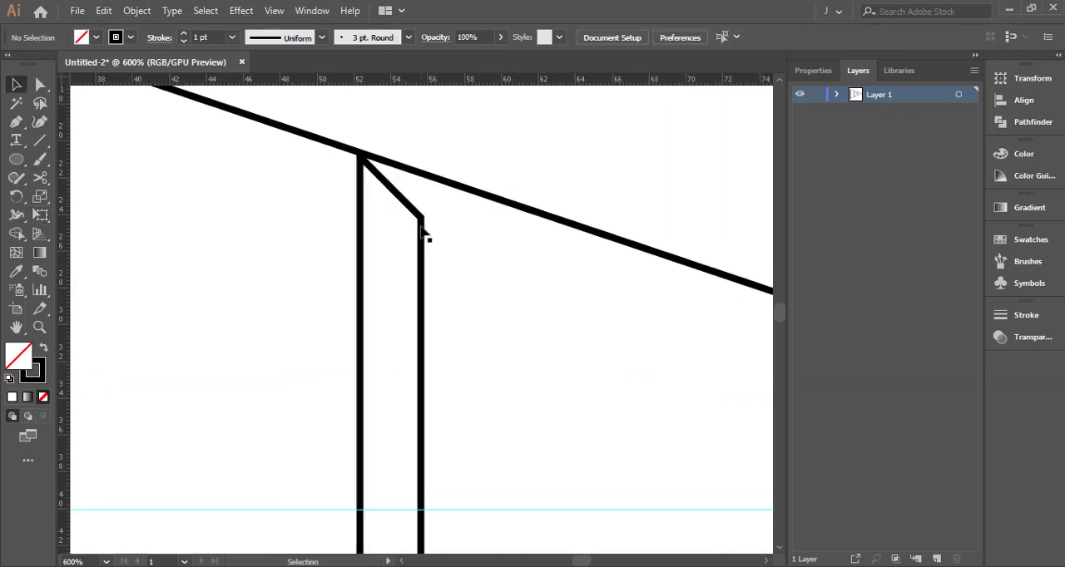
{"action": "key", "text": "a"}
{"action": "left_click", "coordinate": [422, 221]}
{"action": "left_click_drag", "start_coordinate": [422, 221], "coordinate": [435, 183]}
{"action": "left_click", "coordinate": [471, 245]}
Move the smallest bar's upper-right corner point onto the triangle's upper slanted edge
{"action": "scroll", "coordinate": [471, 245], "scroll_direction": "down", "scroll_amount": 3}
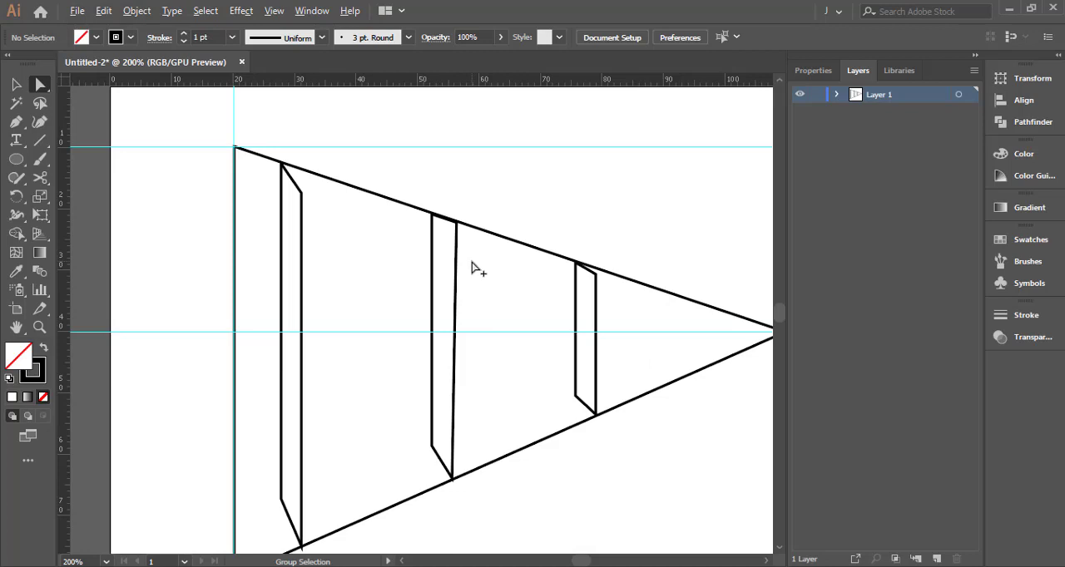
{"action": "scroll", "coordinate": [600, 281], "scroll_direction": "up", "scroll_amount": 4}
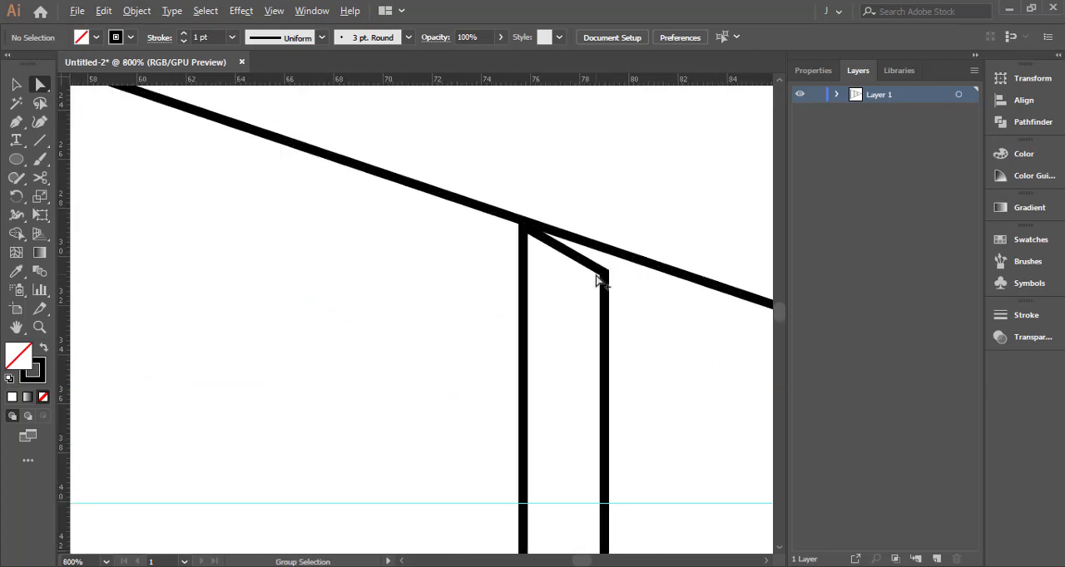
{"action": "left_click_drag", "start_coordinate": [601, 279], "coordinate": [614, 260]}
{"action": "left_click", "coordinate": [441, 281]}
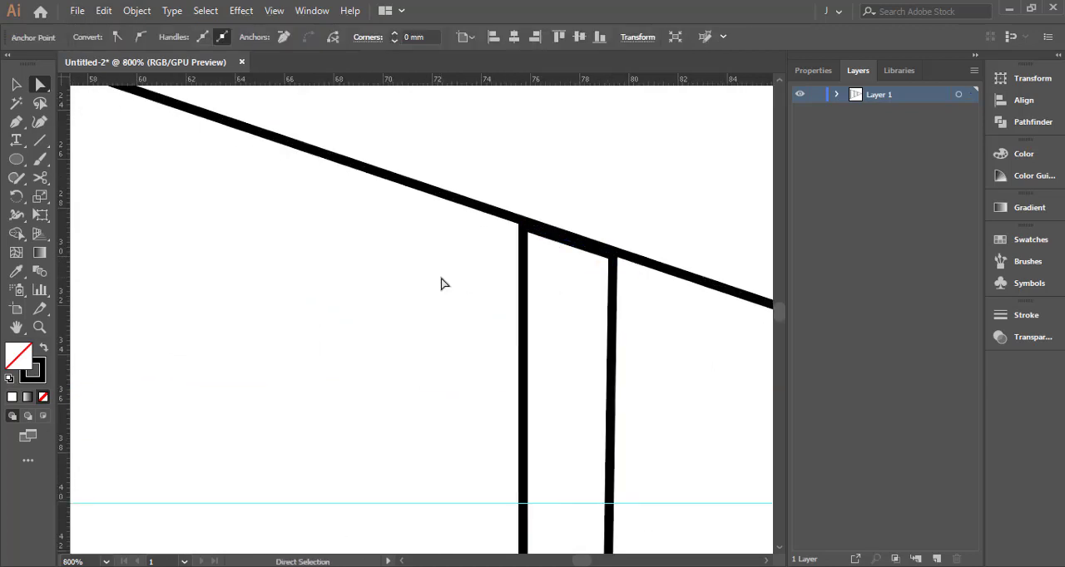
Move the tallest bar's two upper corner points onto the triangle's upper slanted edge
{"action": "scroll", "coordinate": [437, 278], "scroll_direction": "down", "scroll_amount": 2}
{"action": "left_click_drag", "start_coordinate": [300, 205], "coordinate": [504, 335]}
{"action": "scroll", "coordinate": [498, 335], "scroll_direction": "up", "scroll_amount": 2}
{"action": "left_click", "coordinate": [464, 313]}
{"action": "scroll", "coordinate": [324, 241], "scroll_direction": "up", "scroll_amount": 3}
{"action": "scroll", "coordinate": [324, 238], "scroll_direction": "down", "scroll_amount": 4}
{"action": "left_click_drag", "start_coordinate": [278, 252], "coordinate": [731, 367]}
{"action": "scroll", "coordinate": [356, 232], "scroll_direction": "up", "scroll_amount": 2}
{"action": "left_click", "coordinate": [356, 231]}
{"action": "left_click_drag", "start_coordinate": [370, 199], "coordinate": [363, 202]}
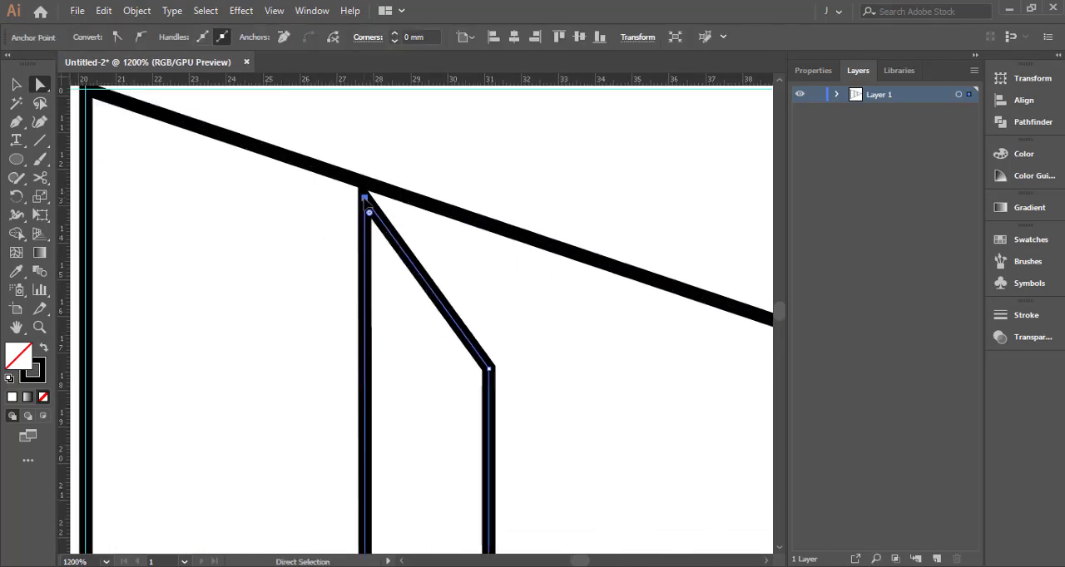
{"action": "left_click", "coordinate": [490, 372]}
{"action": "left_click_drag", "start_coordinate": [490, 371], "coordinate": [552, 253]}
{"action": "left_click", "coordinate": [369, 211]}
{"action": "left_click_drag", "start_coordinate": [364, 204], "coordinate": [364, 193]}
{"action": "left_click", "coordinate": [474, 341]}
Lower the tallest bar's bottom-left corner point to flatten the slope of its bottom edge
{"action": "scroll", "coordinate": [476, 345], "scroll_direction": "down", "scroll_amount": 5}
{"action": "mouse_move", "coordinate": [524, 419]}
{"action": "left_mouse_down"}
{"action": "mouse_move", "coordinate": [462, 209]}
{"action": "mouse_move", "coordinate": [460, 234]}
{"action": "left_mouse_up"}
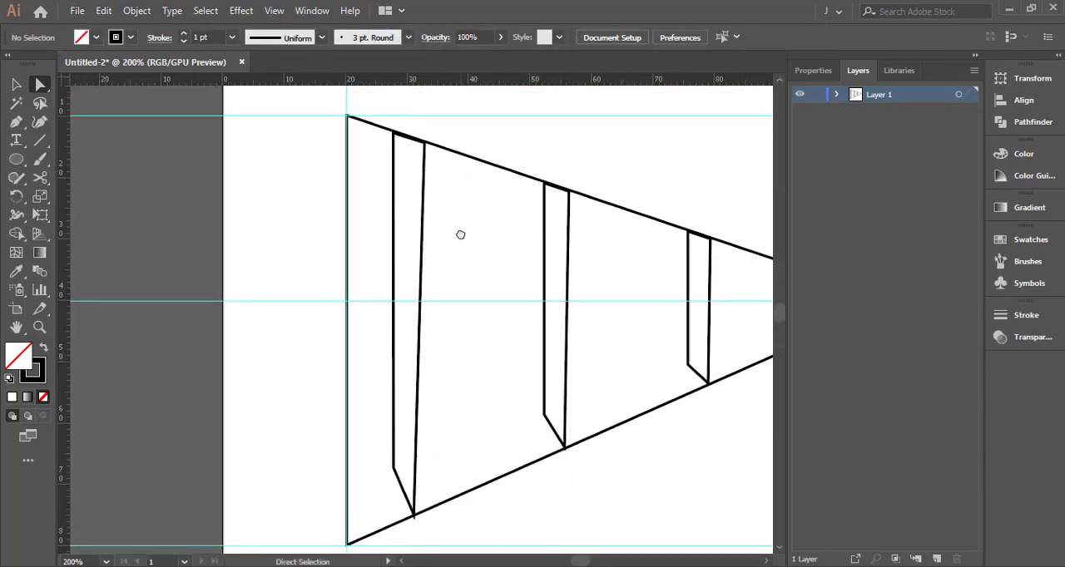
{"action": "left_click_drag", "start_coordinate": [457, 425], "coordinate": [507, 304]}
{"action": "scroll", "coordinate": [454, 398], "scroll_direction": "up", "scroll_amount": 3}
{"action": "left_click_drag", "start_coordinate": [484, 384], "coordinate": [488, 388]}
{"action": "left_click_drag", "start_coordinate": [425, 248], "coordinate": [424, 305]}
{"action": "left_click", "coordinate": [423, 282], "text": "shift"}
{"action": "left_click", "coordinate": [537, 276]}
Lower the middle bar's bottom-left corner point to flatten the slope of its bottom edge
{"action": "scroll", "coordinate": [537, 276], "scroll_direction": "down", "scroll_amount": 3}
{"action": "scroll", "coordinate": [539, 272], "scroll_direction": "down", "scroll_amount": 1}
{"action": "left_click_drag", "start_coordinate": [562, 242], "coordinate": [476, 366]}
{"action": "scroll", "coordinate": [542, 360], "scroll_direction": "up", "scroll_amount": 2}
{"action": "left_click_drag", "start_coordinate": [441, 420], "coordinate": [426, 378]}
{"action": "left_click", "coordinate": [507, 309]}
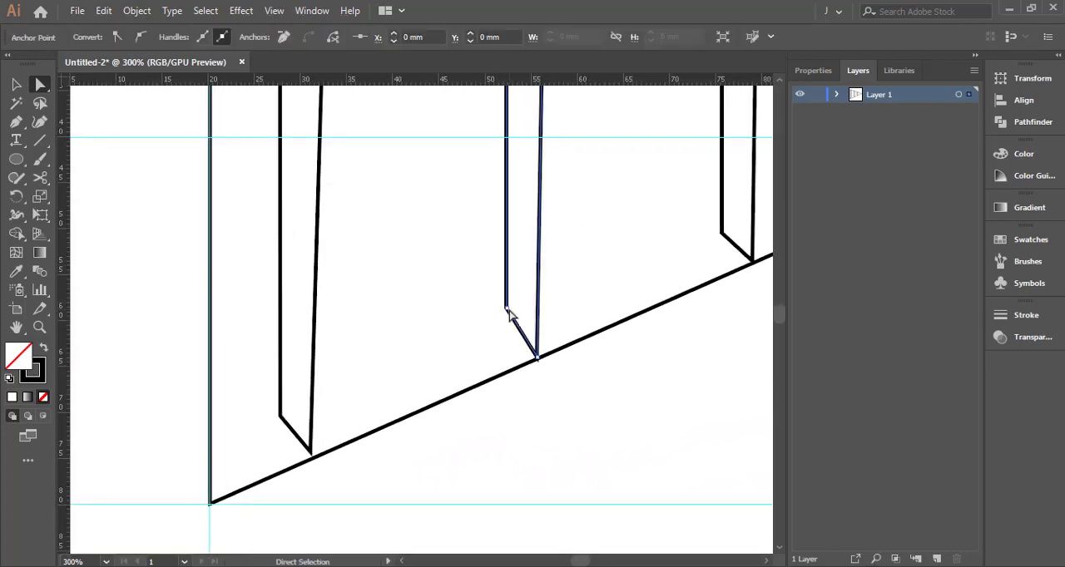
{"action": "left_click_drag", "start_coordinate": [506, 308], "coordinate": [506, 322]}
{"action": "left_click", "coordinate": [609, 285]}
Shift the tallest bar's bottom-left corner point slightly outward towards the triangle's base
{"action": "scroll", "coordinate": [532, 321], "scroll_direction": "down", "scroll_amount": 3}
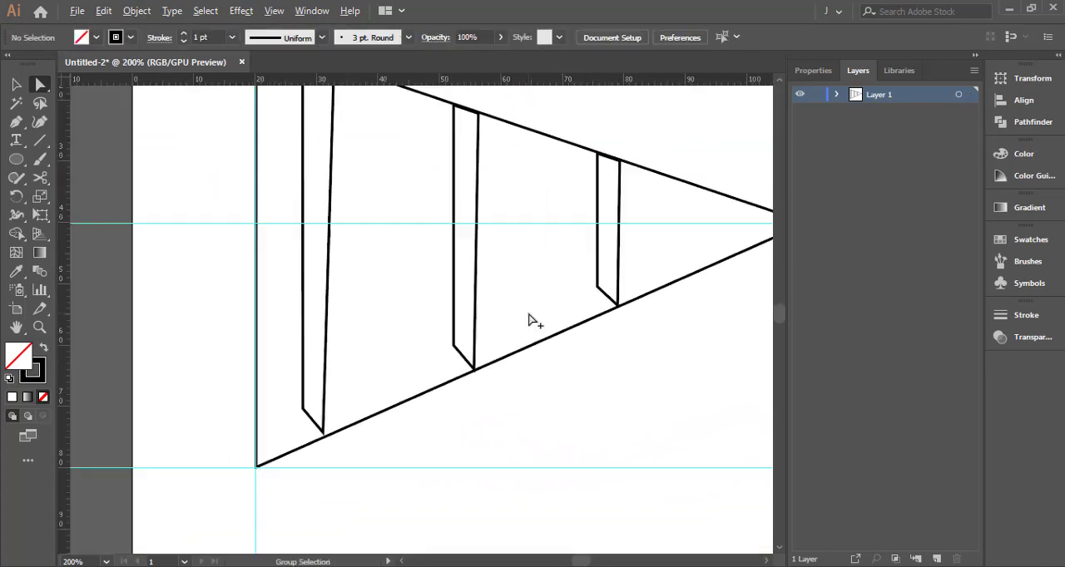
{"action": "scroll", "coordinate": [372, 394], "scroll_direction": "up", "scroll_amount": 1}
{"action": "scroll", "coordinate": [404, 399], "scroll_direction": "down", "scroll_amount": 3}
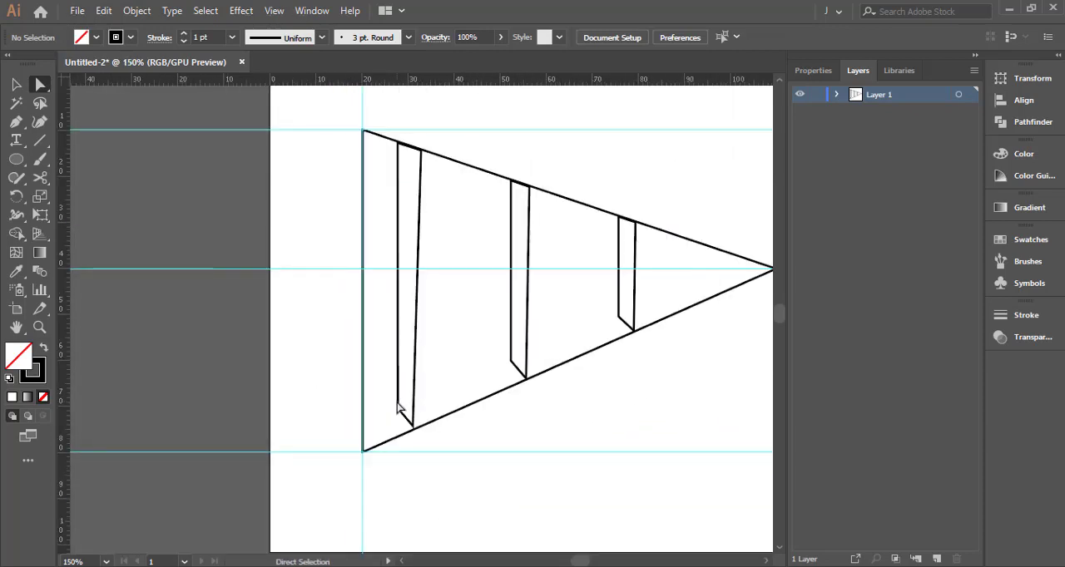
{"action": "left_click", "coordinate": [396, 415]}
{"action": "scroll", "coordinate": [397, 416], "scroll_direction": "up", "scroll_amount": 3}
{"action": "scroll", "coordinate": [396, 420], "scroll_direction": "down", "scroll_amount": 2}
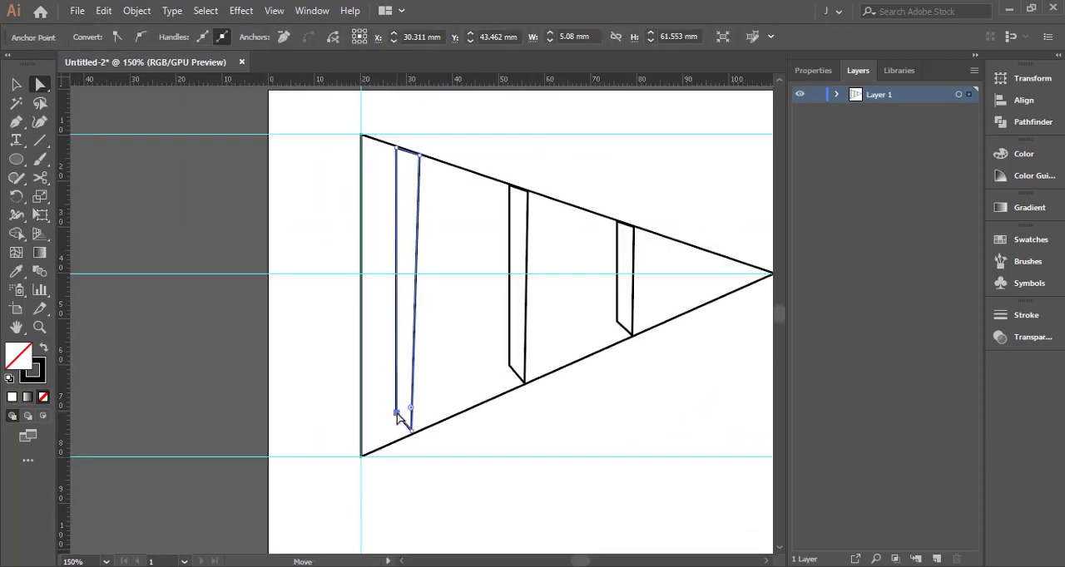
{"action": "left_click", "coordinate": [394, 422]}
{"action": "scroll", "coordinate": [391, 418], "scroll_direction": "up", "scroll_amount": 1}
{"action": "left_click_drag", "start_coordinate": [391, 413], "coordinate": [391, 414]}
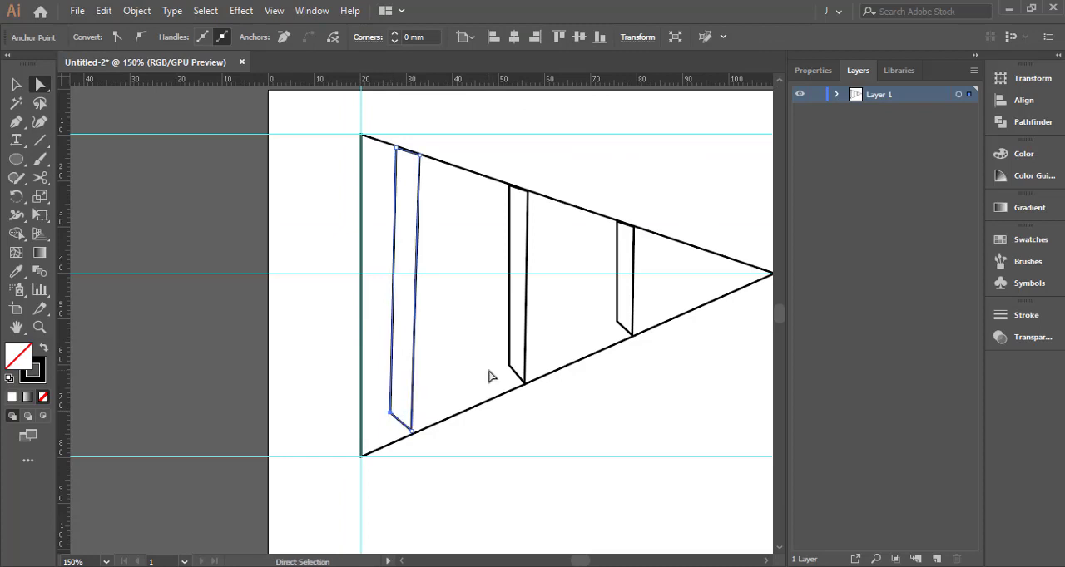
Delete the tallest bar, including its leftover top and bottom edge segments
{"action": "left_click", "coordinate": [489, 372]}
{"action": "left_click_drag", "start_coordinate": [468, 363], "coordinate": [464, 376]}
{"action": "key", "text": "Delete"}
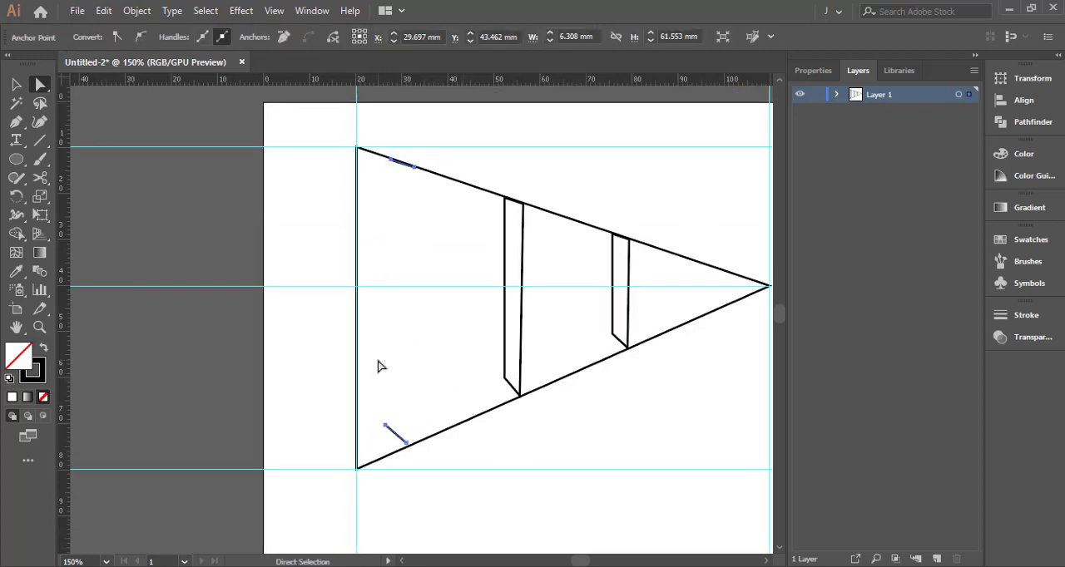
{"action": "left_click", "coordinate": [380, 367]}
{"action": "left_click_drag", "start_coordinate": [393, 433], "coordinate": [375, 447]}
{"action": "key", "text": "Delete"}
{"action": "key", "text": "Delete"}
{"action": "left_click", "coordinate": [407, 441]}
{"action": "left_click", "coordinate": [447, 359]}
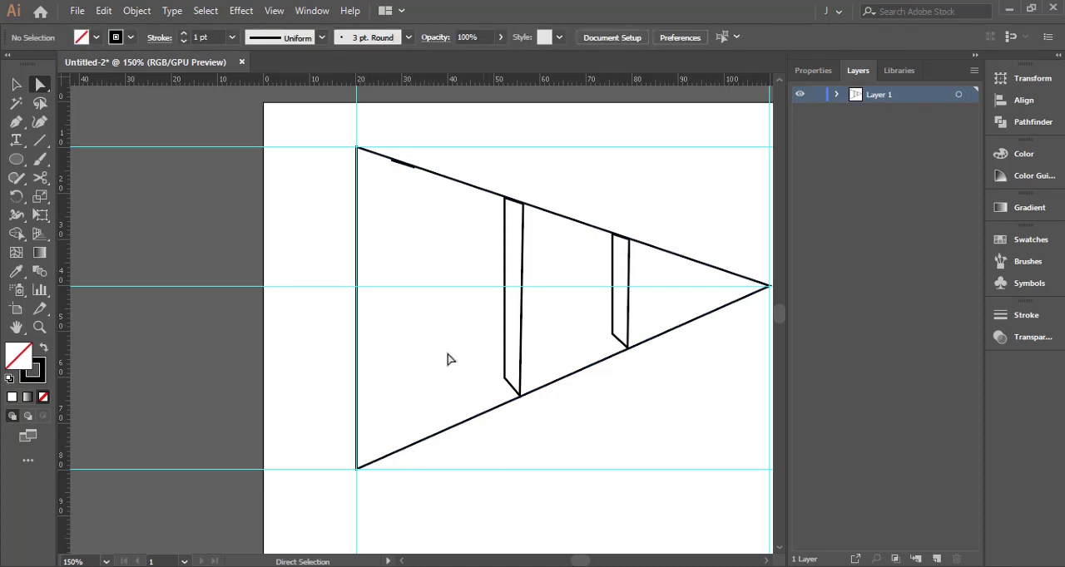
Place a copy of the middle bar near the triangle's base, where the tallest bar stood
{"action": "key", "text": "v"}
{"action": "left_click", "coordinate": [506, 321]}
{"action": "left_click_drag", "start_coordinate": [509, 324], "coordinate": [399, 316]}
{"action": "left_click", "coordinate": [407, 233]}
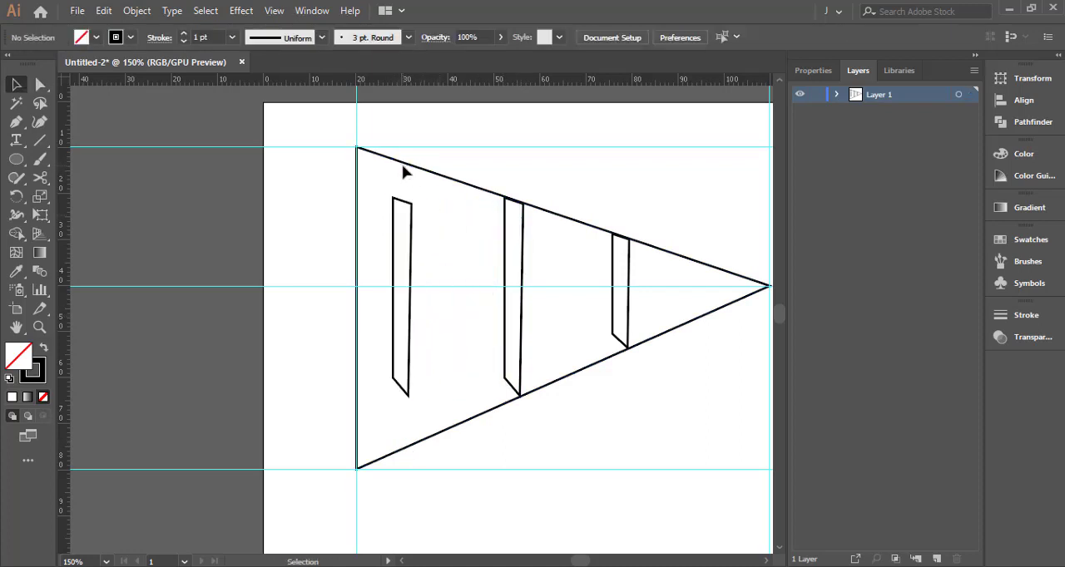
Stretch the copied bar vertically with Free Transform so it reaches the triangle's upper and lower slanted edges
{"action": "left_click", "coordinate": [403, 204]}
{"action": "key", "text": "e"}
{"action": "left_click_drag", "start_coordinate": [403, 197], "coordinate": [404, 161]}
{"action": "mouse_move", "coordinate": [402, 398]}
{"action": "left_mouse_down"}
{"action": "mouse_move", "coordinate": [400, 380]}
{"action": "mouse_move", "coordinate": [402, 405]}
{"action": "left_mouse_up"}
{"action": "left_click_drag", "start_coordinate": [402, 445], "coordinate": [402, 447]}
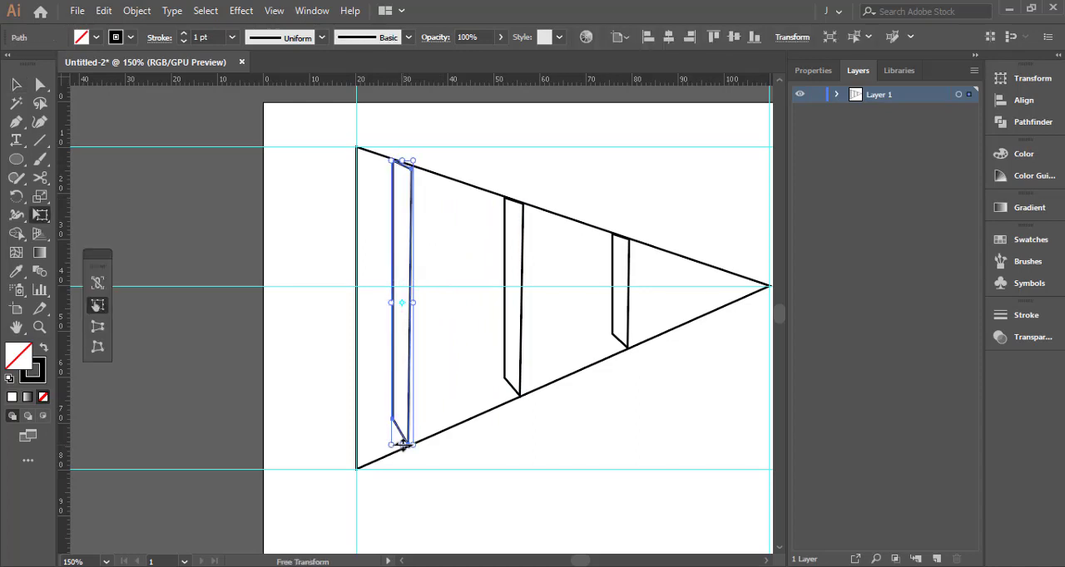
{"action": "key", "text": "v"}
{"action": "left_click", "coordinate": [433, 370]}
Move the tallest bar's upper-right corner point onto the triangle's upper slanted edge
{"action": "scroll", "coordinate": [412, 371], "scroll_direction": "up", "scroll_amount": 1}
{"action": "key", "text": "space"}
{"action": "left_click_drag", "start_coordinate": [435, 207], "coordinate": [431, 307]}
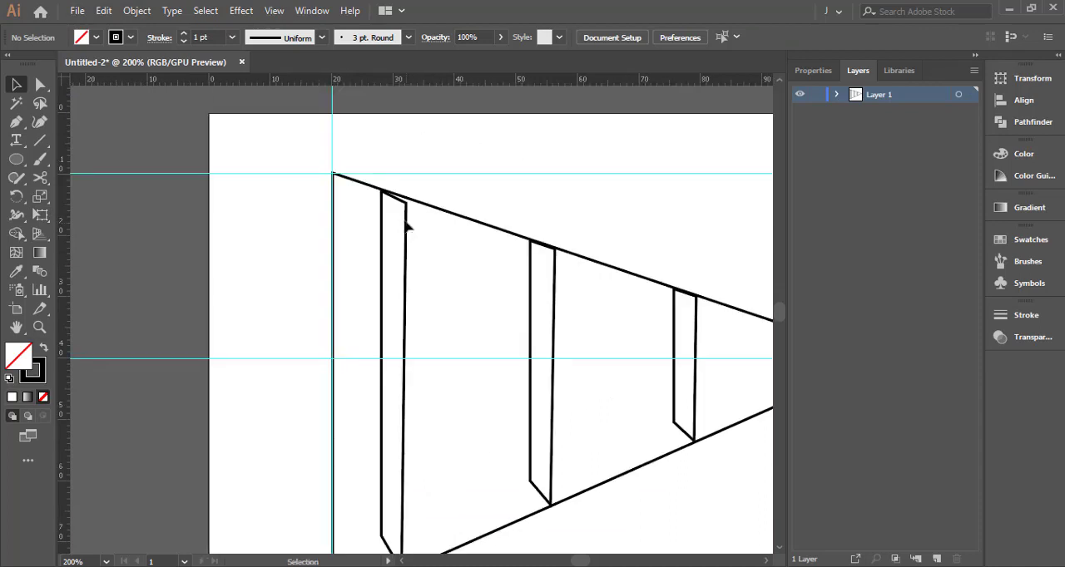
{"action": "key", "text": "a"}
{"action": "left_click", "coordinate": [405, 207]}
{"action": "left_click", "coordinate": [406, 204]}
{"action": "left_click_drag", "start_coordinate": [406, 204], "coordinate": [404, 202]}
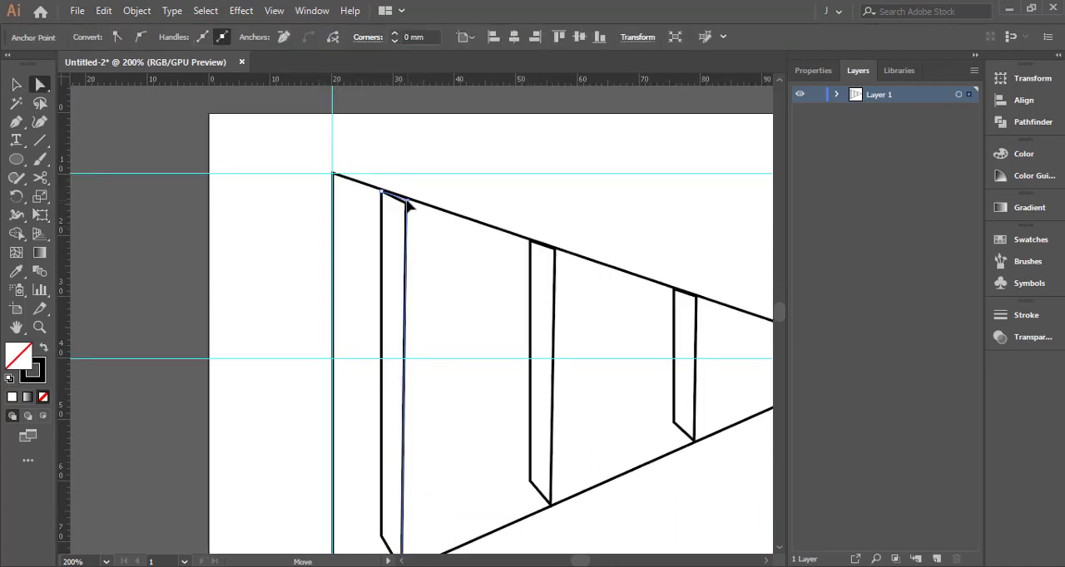
{"action": "left_click", "coordinate": [440, 280]}
{"action": "scroll", "coordinate": [499, 225], "scroll_direction": "down", "scroll_amount": 1}
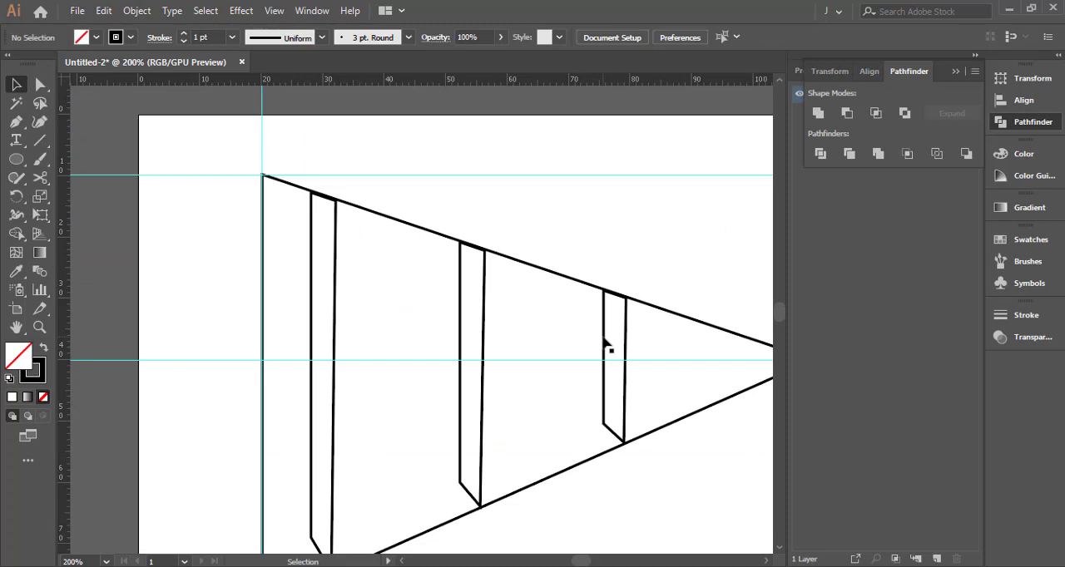
Copy the middle and smallest bars into the gaps beside them, towards the triangle's base
{"action": "left_click", "coordinate": [604, 342]}
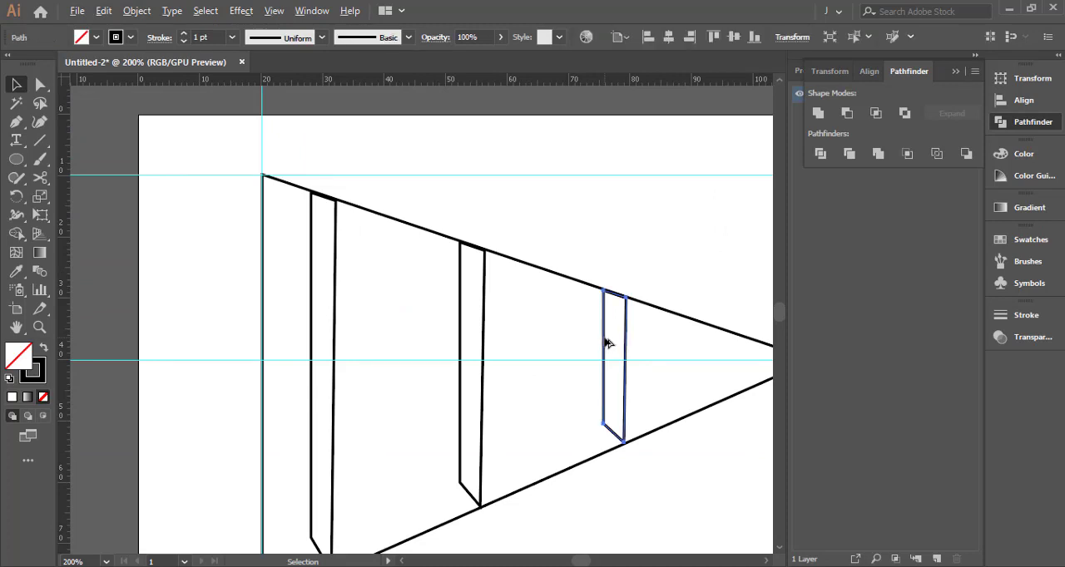
{"action": "left_click_drag", "start_coordinate": [606, 342], "coordinate": [405, 323]}
{"action": "left_click", "coordinate": [488, 325]}
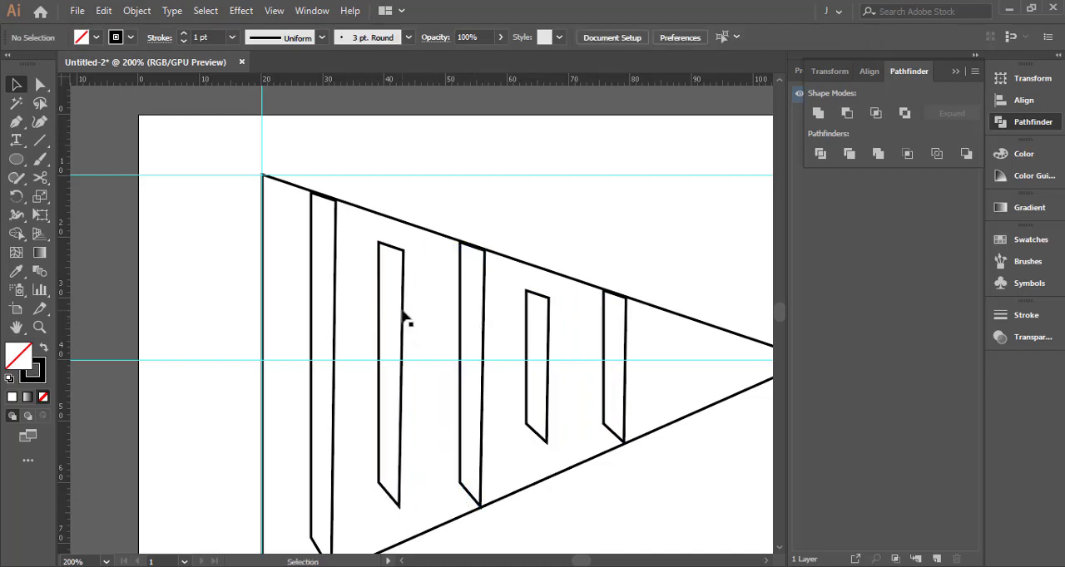
Reflect the copy of the middle bar across the vertical axis
{"action": "right_click", "coordinate": [403, 323]}
{"action": "mouse_move", "coordinate": [487, 473]}
{"action": "left_click", "coordinate": [610, 387]}
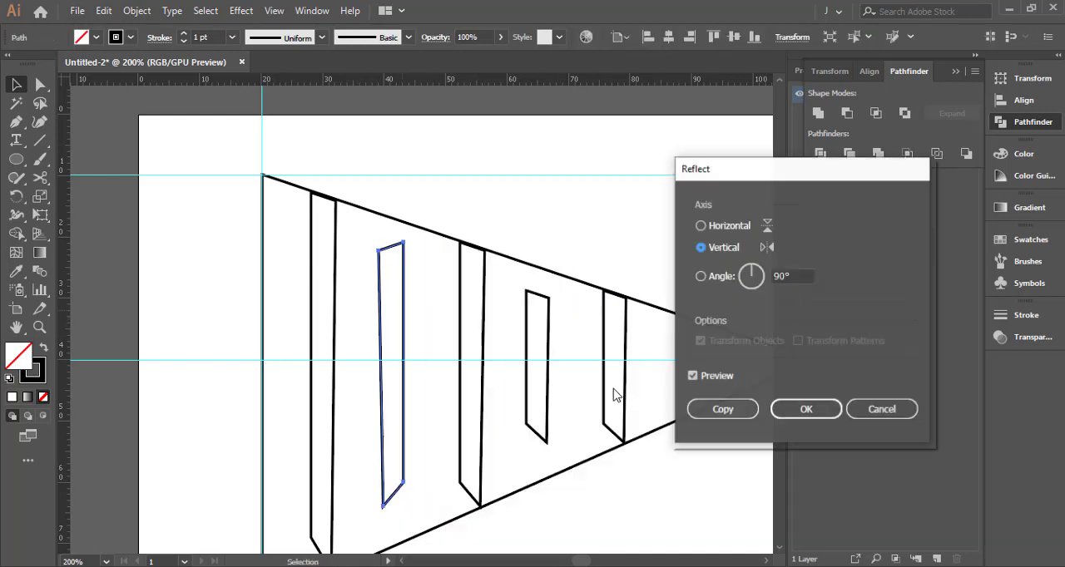
{"action": "left_click", "coordinate": [804, 411]}
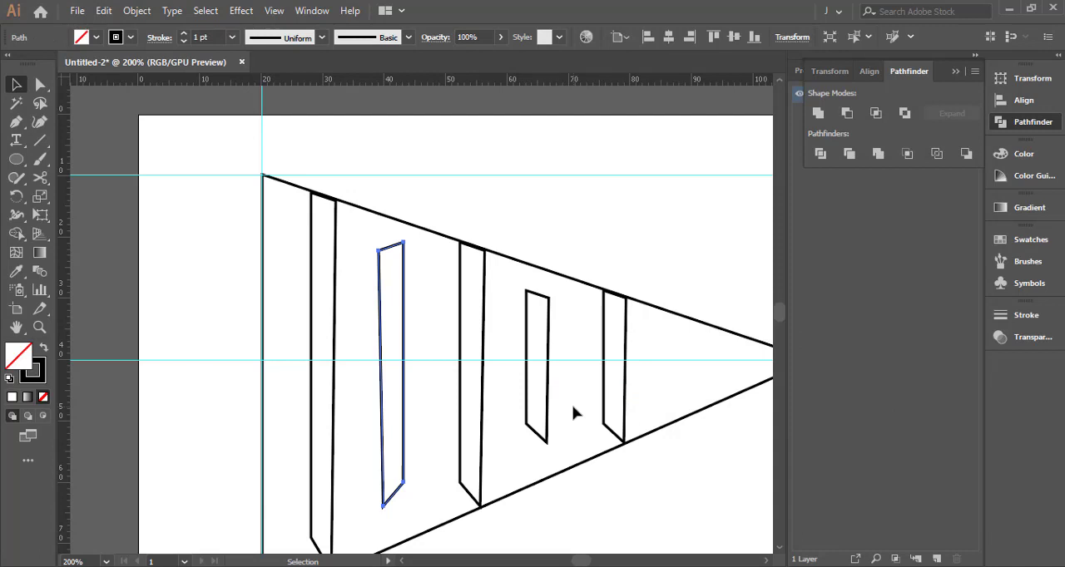
Reflect the copy of the smallest bar across the vertical axis
{"action": "left_click", "coordinate": [548, 405]}
{"action": "right_click", "coordinate": [548, 408]}
{"action": "mouse_move", "coordinate": [594, 361]}
{"action": "left_click", "coordinate": [761, 352]}
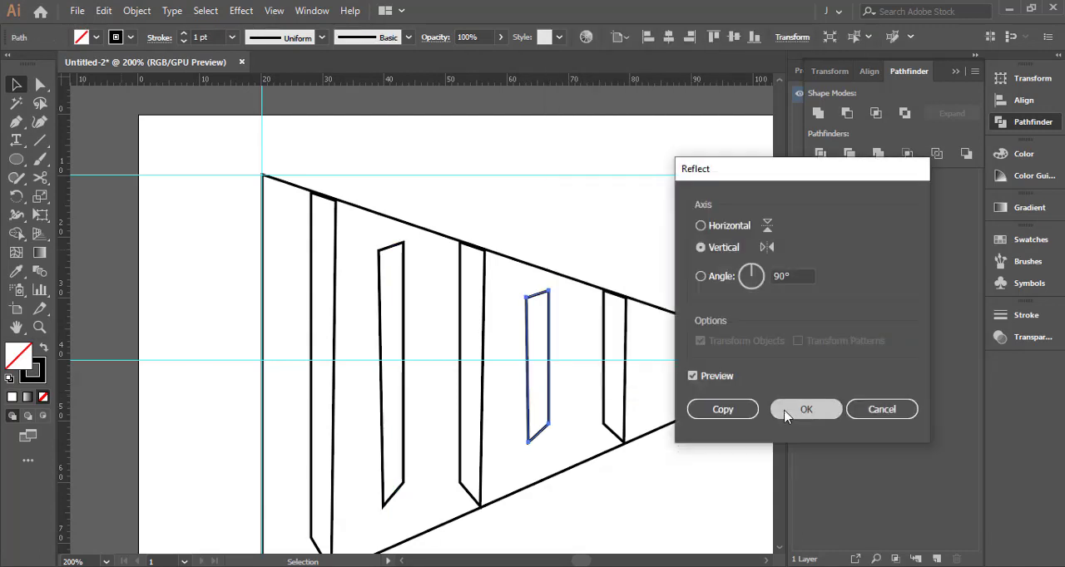
{"action": "left_click", "coordinate": [804, 409]}
{"action": "left_click", "coordinate": [578, 335]}
Shift the taller reflected bar slightly towards the triangle's tip
{"action": "scroll", "coordinate": [439, 339], "scroll_direction": "up", "scroll_amount": 1}
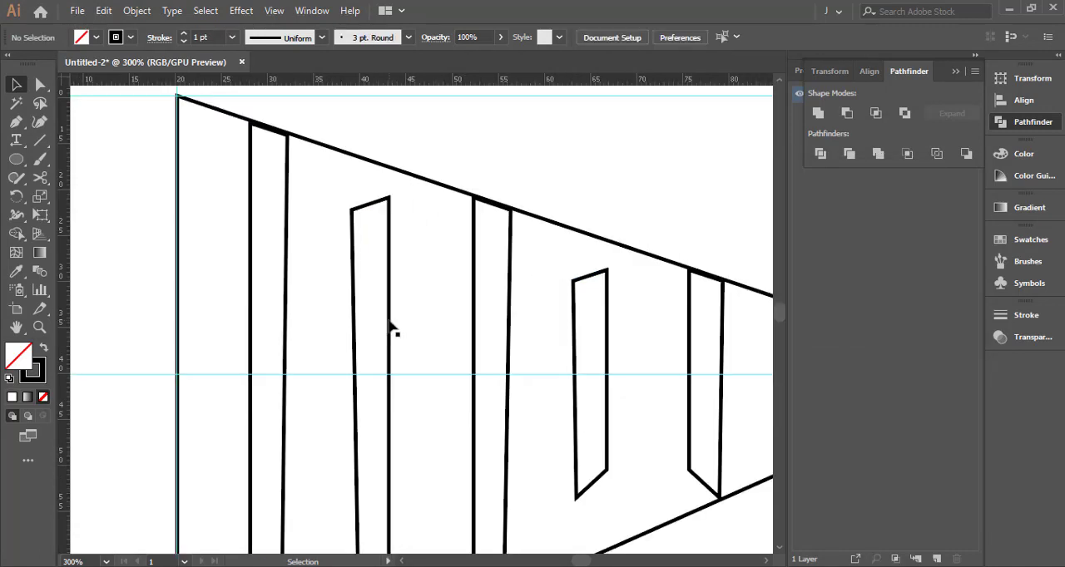
{"action": "left_click_drag", "start_coordinate": [391, 328], "coordinate": [395, 327]}
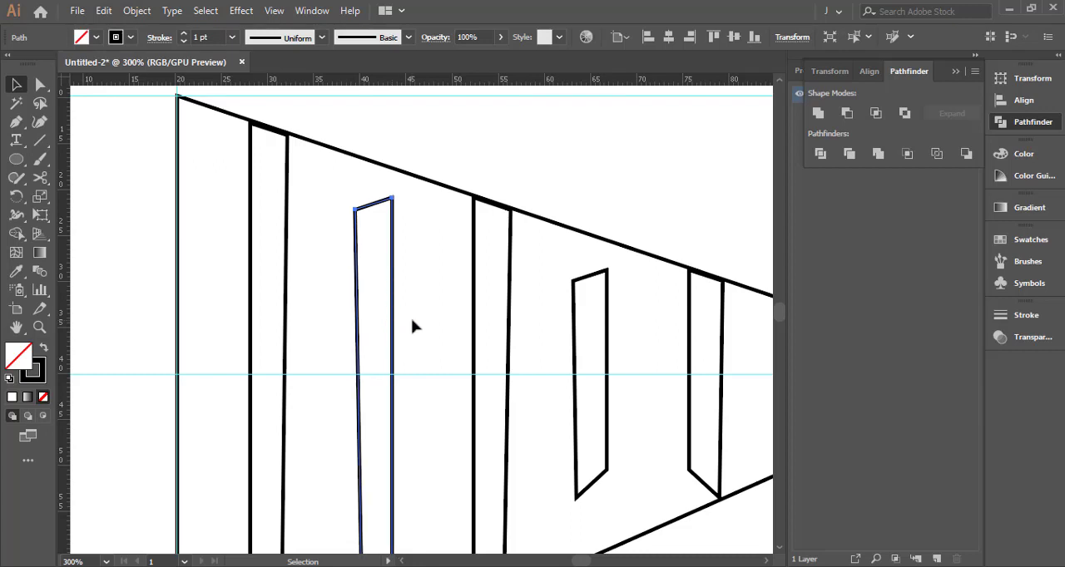
{"action": "left_click", "coordinate": [413, 326]}
{"action": "scroll", "coordinate": [412, 326], "scroll_direction": "down", "scroll_amount": 1}
{"action": "scroll", "coordinate": [412, 326], "scroll_direction": "down", "scroll_amount": 1}
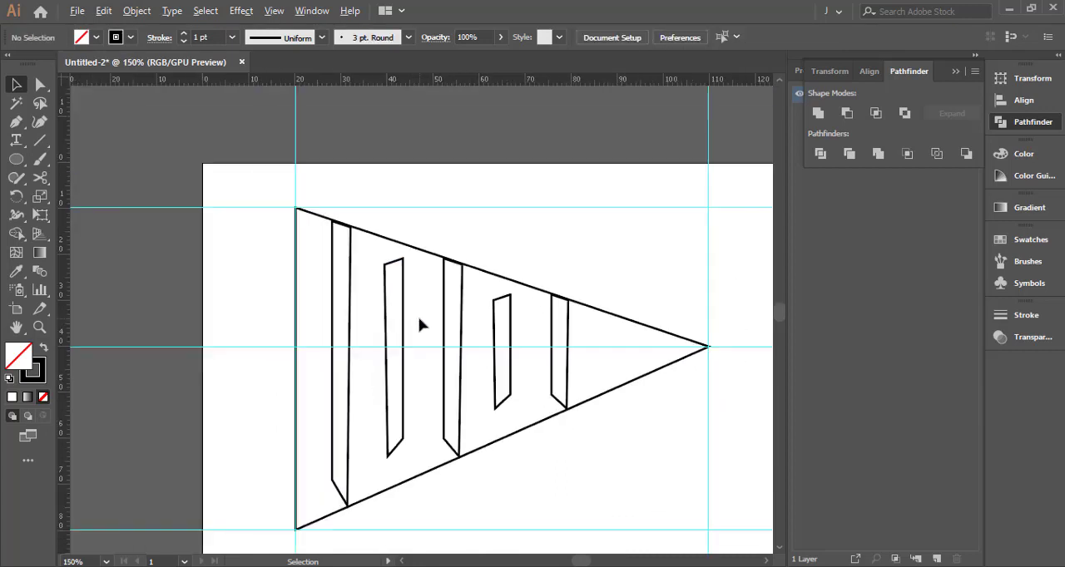
Copy the shorter reflected bar, rotate the copy to horizontal and place it as a crossbar starting at the taller reflected bar
{"action": "scroll", "coordinate": [418, 325], "scroll_direction": "up", "scroll_amount": 2}
{"action": "left_click_drag", "start_coordinate": [421, 325], "coordinate": [389, 278]}
{"action": "left_click_drag", "start_coordinate": [525, 281], "coordinate": [396, 280]}
{"action": "key", "text": "e"}
{"action": "left_click_drag", "start_coordinate": [419, 210], "coordinate": [311, 301]}
{"action": "key", "text": "Right"}
{"action": "key", "text": "Right"}
{"action": "key", "text": "Right"}
{"action": "key", "text": "v"}
{"action": "left_click", "coordinate": [481, 267]}
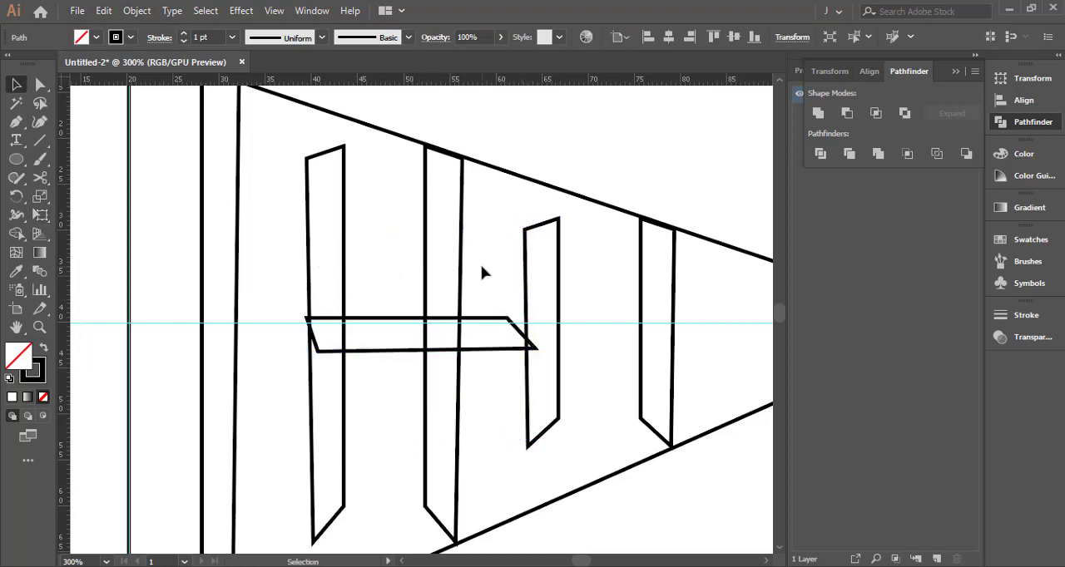
Nudge the crossbar and widen it to reach the far edge of the shorter reflected bar
{"action": "left_click", "coordinate": [503, 350]}
{"action": "key", "text": "Right"}
{"action": "key", "text": "e"}
{"action": "left_click_drag", "start_coordinate": [538, 334], "coordinate": [558, 332]}
{"action": "key", "text": "v"}
{"action": "left_click", "coordinate": [582, 297]}
Pull the crossbar's lower-right corner point slightly inward from the shorter reflected bar's far edge
{"action": "scroll", "coordinate": [555, 327], "scroll_direction": "up", "scroll_amount": 2}
{"action": "scroll", "coordinate": [562, 337], "scroll_direction": "up", "scroll_amount": 3}
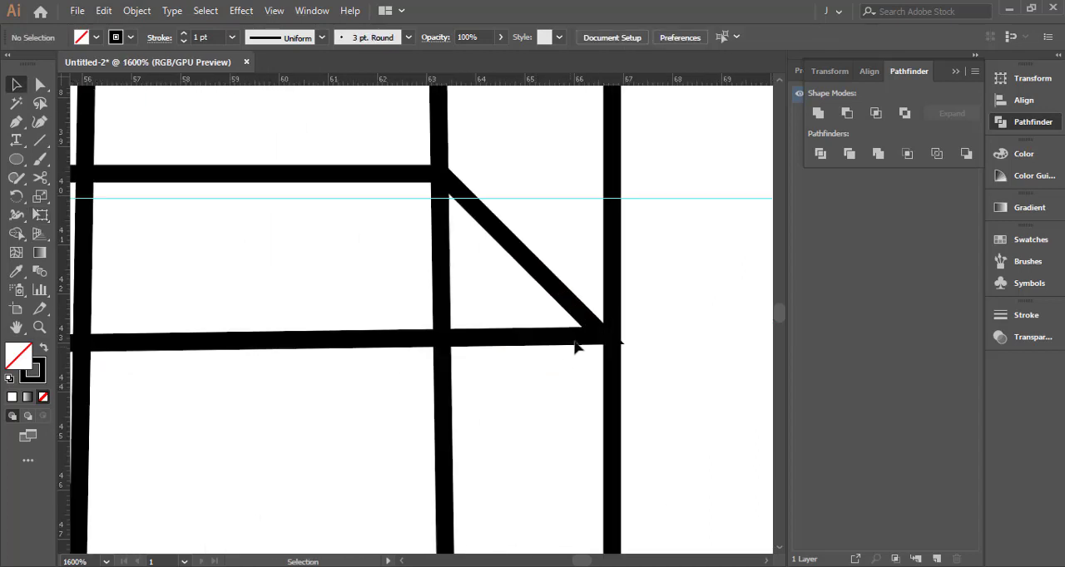
{"action": "left_click", "coordinate": [593, 341]}
{"action": "key", "text": "a"}
{"action": "left_click", "coordinate": [604, 336]}
{"action": "left_click_drag", "start_coordinate": [603, 337], "coordinate": [594, 335]}
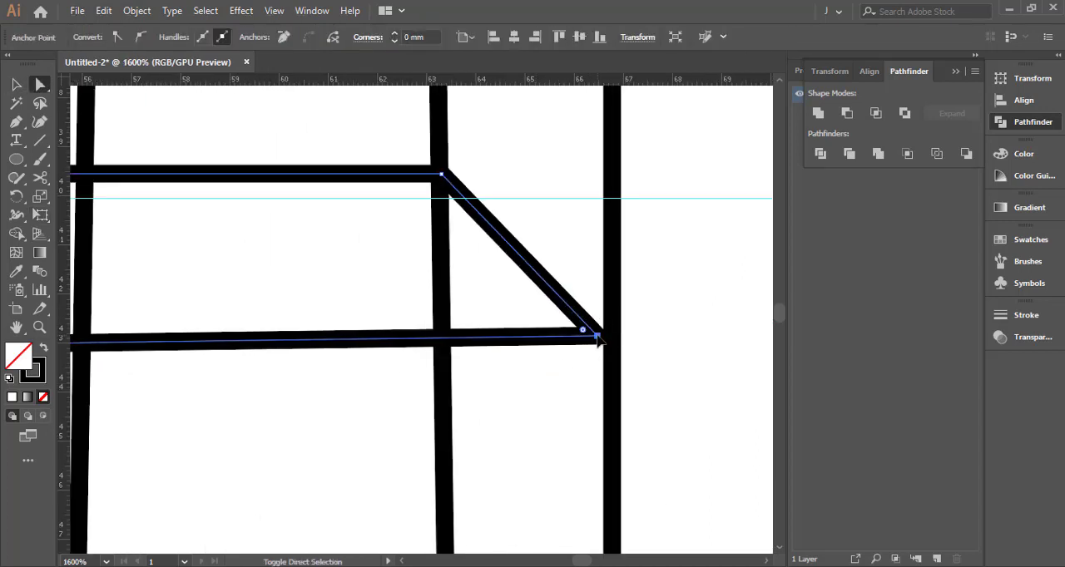
{"action": "left_click", "coordinate": [565, 257]}
Align the crossbar's upper-left corner point with the outer edge of the taller reflected bar
{"action": "scroll", "coordinate": [565, 258], "scroll_direction": "down", "scroll_amount": 2}
{"action": "left_click_drag", "start_coordinate": [386, 270], "coordinate": [767, 299]}
{"action": "scroll", "coordinate": [318, 252], "scroll_direction": "up", "scroll_amount": 4}
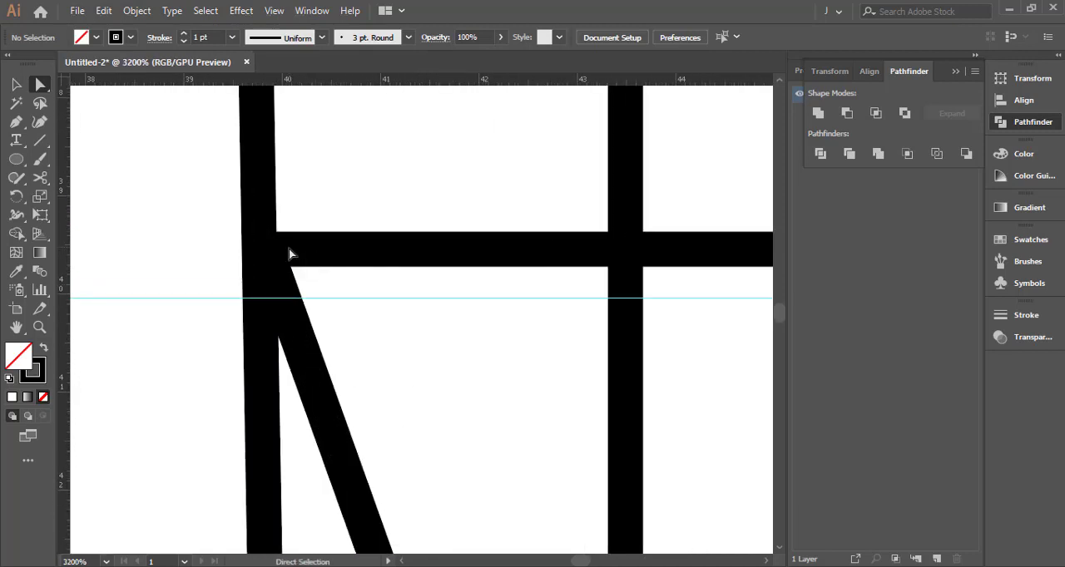
{"action": "left_click", "coordinate": [267, 250]}
{"action": "left_click", "coordinate": [328, 221]}
{"action": "scroll", "coordinate": [327, 221], "scroll_direction": "down", "scroll_amount": 8}
{"action": "left_click_drag", "start_coordinate": [367, 225], "coordinate": [371, 296]}
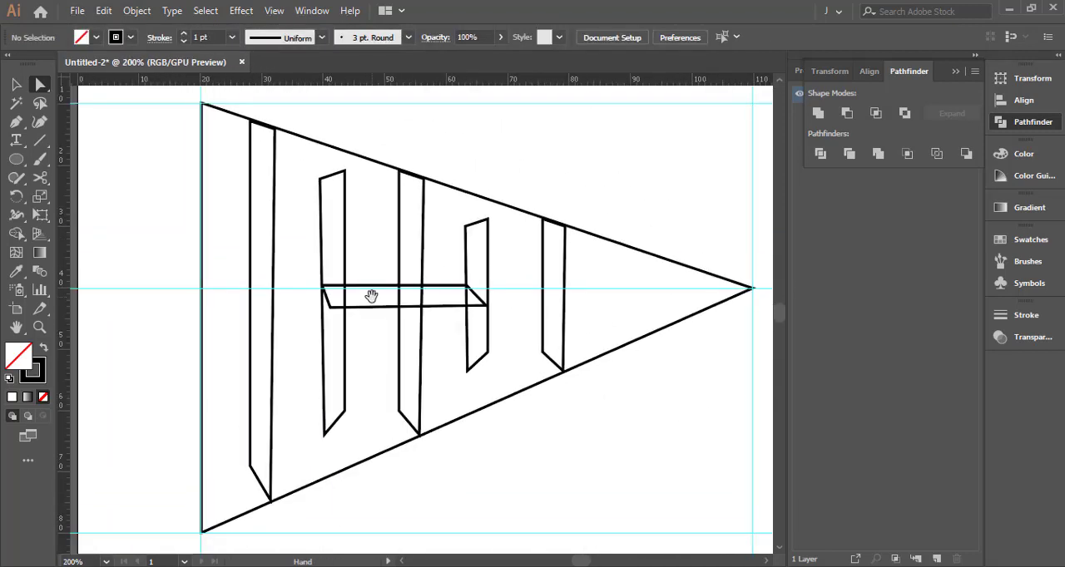
Raise the crossbar until it straddles the horizontal centre guide
{"action": "left_click", "coordinate": [373, 289]}
{"action": "left_click", "coordinate": [373, 252]}
{"action": "key", "text": "v"}
{"action": "left_click", "coordinate": [383, 307]}
{"action": "key", "text": "Up"}
{"action": "key", "text": "Up"}
{"action": "key", "text": "Up"}
{"action": "key", "text": "Up"}
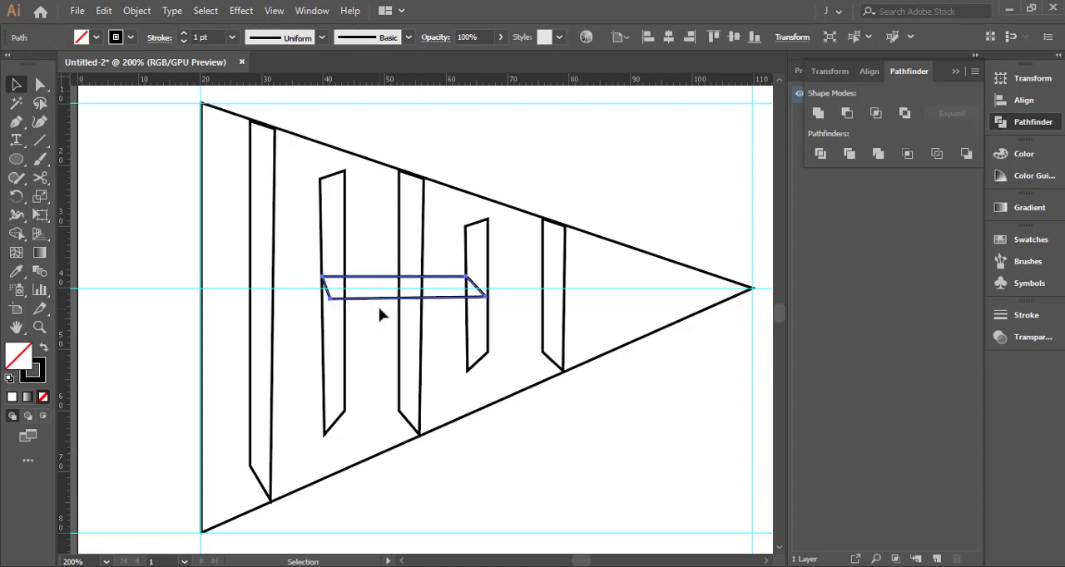
{"action": "left_click", "coordinate": [367, 256]}
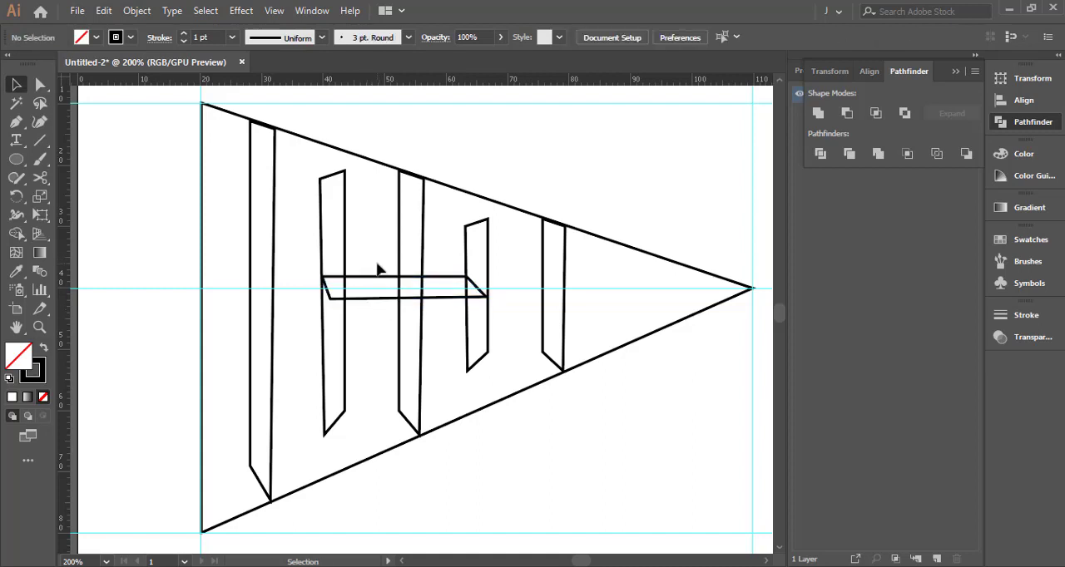
Shift the middle bar slightly towards the triangle's base
{"action": "left_click", "coordinate": [399, 269]}
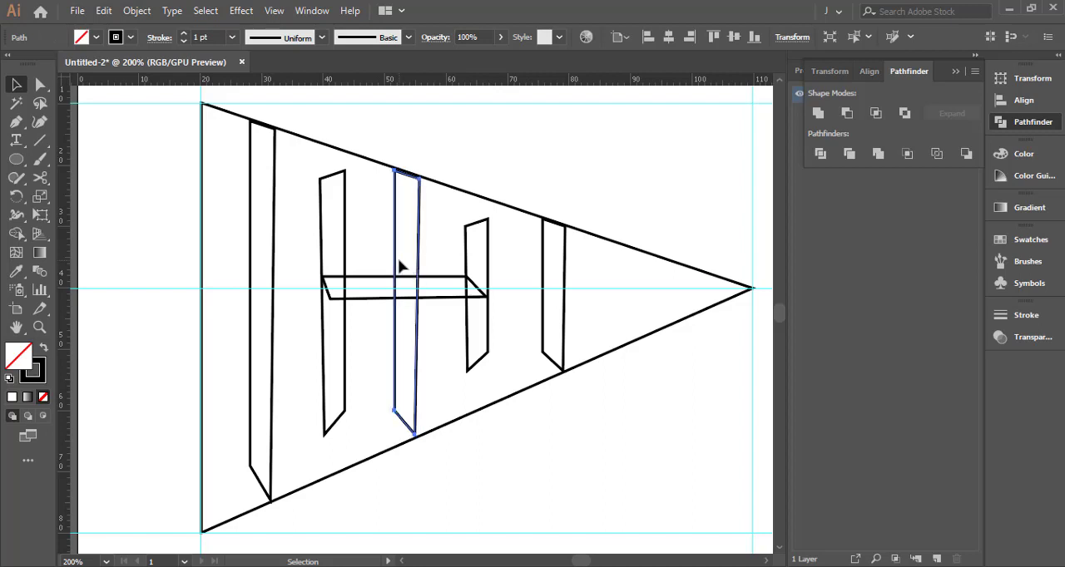
{"action": "left_click", "coordinate": [428, 242]}
Move the tallest bar's bottom-right corner point onto the triangle's lower slanted edge
{"action": "scroll", "coordinate": [426, 423], "scroll_direction": "up", "scroll_amount": 3}
{"action": "scroll", "coordinate": [420, 428], "scroll_direction": "down", "scroll_amount": 2}
{"action": "scroll", "coordinate": [255, 338], "scroll_direction": "up", "scroll_amount": 4}
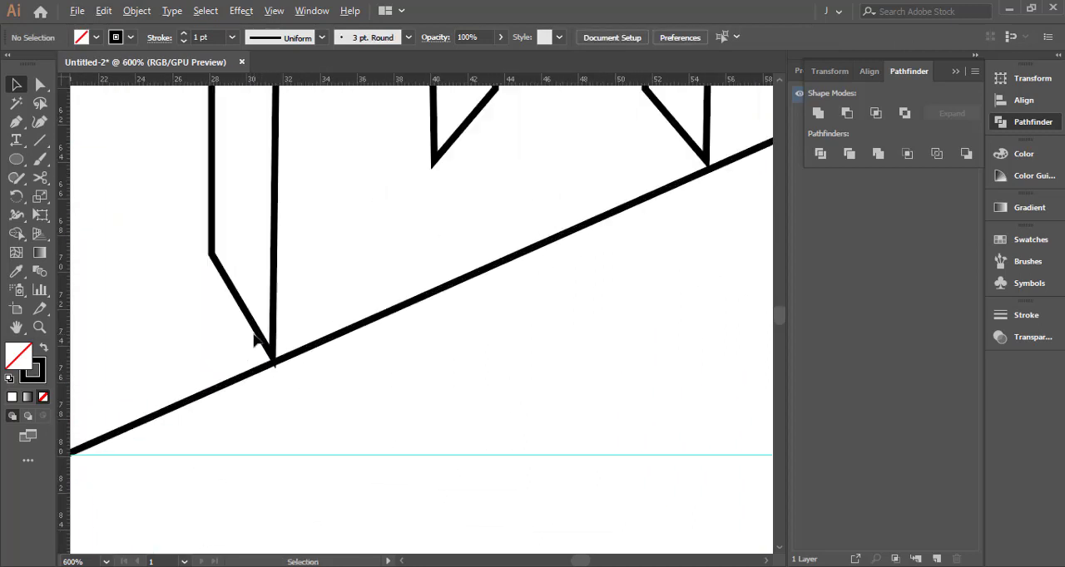
{"action": "left_click", "coordinate": [280, 378]}
{"action": "left_click", "coordinate": [280, 373], "text": "ctrl"}
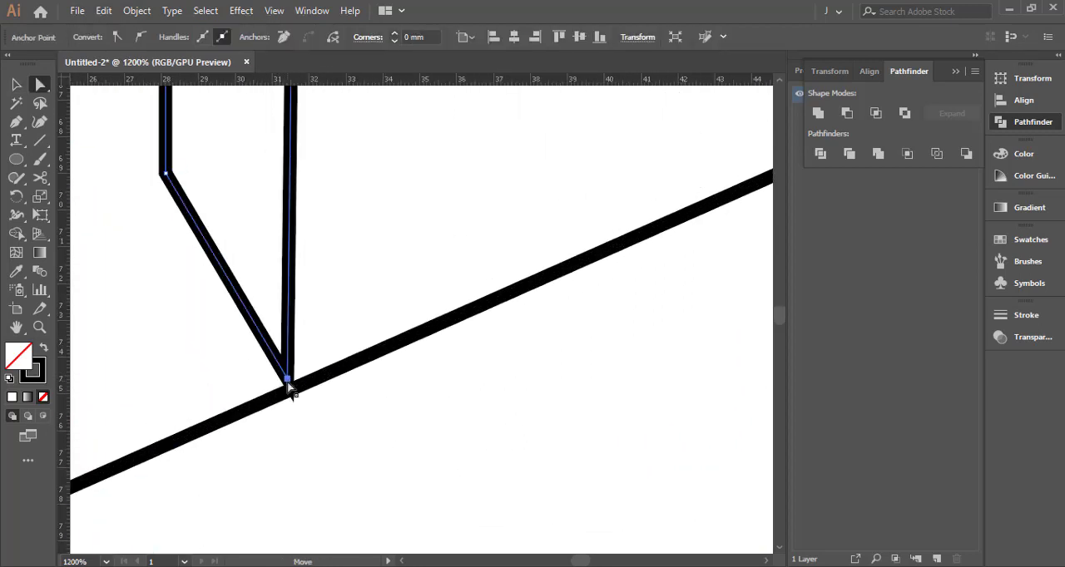
{"action": "left_click_drag", "start_coordinate": [281, 373], "coordinate": [288, 386]}
{"action": "left_click", "coordinate": [311, 349]}
{"action": "scroll", "coordinate": [309, 349], "scroll_direction": "down", "scroll_amount": 4}
{"action": "left_click_drag", "start_coordinate": [342, 210], "coordinate": [278, 445]}
{"action": "scroll", "coordinate": [269, 485], "scroll_direction": "down", "scroll_amount": 2}
Swap the tallest bar's fill and stroke to make it solid black without an outline
{"action": "key", "text": "shift+x"}
{"action": "scroll", "coordinate": [276, 489], "scroll_direction": "up", "scroll_amount": 2}
{"action": "left_click_drag", "start_coordinate": [372, 295], "coordinate": [362, 336]}
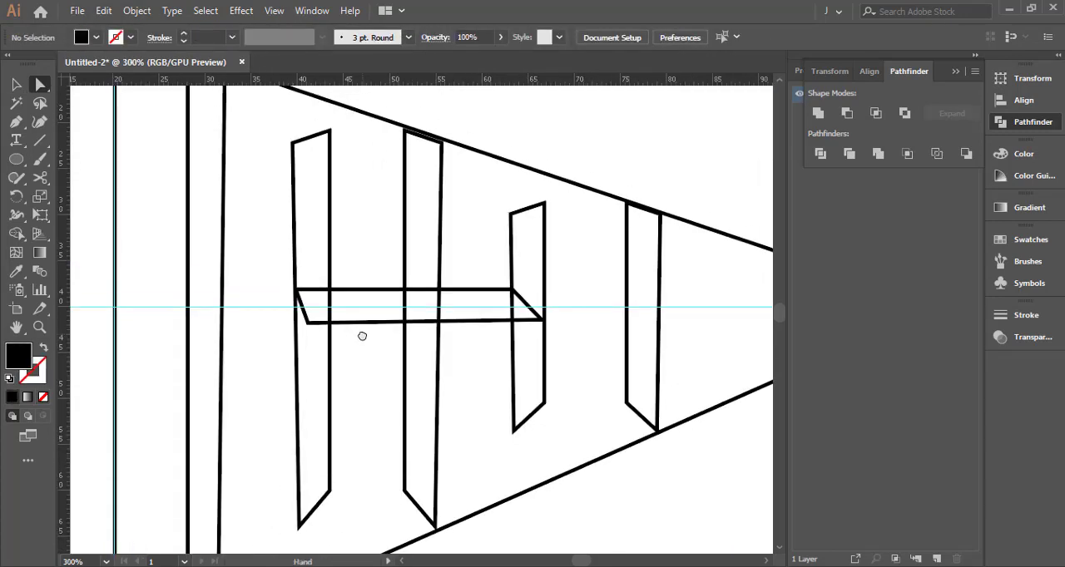
{"action": "scroll", "coordinate": [360, 343], "scroll_direction": "down", "scroll_amount": 1}
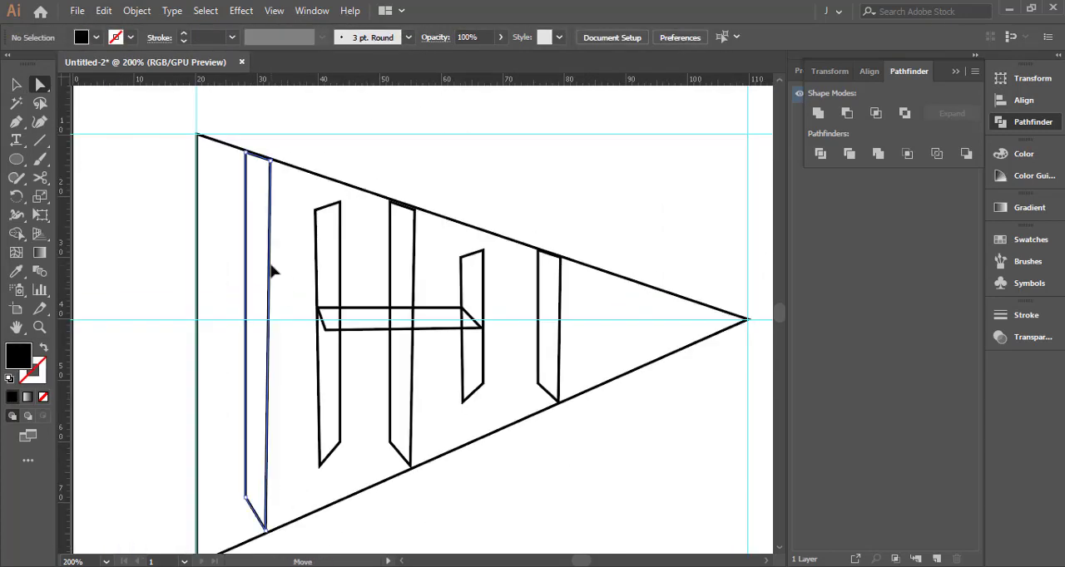
{"action": "left_click", "coordinate": [270, 265]}
{"action": "left_click", "coordinate": [43, 347]}
{"action": "left_click", "coordinate": [162, 238]}
Swap fill and stroke on the middle and smallest bars to make both solid black without outlines
{"action": "left_click", "coordinate": [414, 249]}
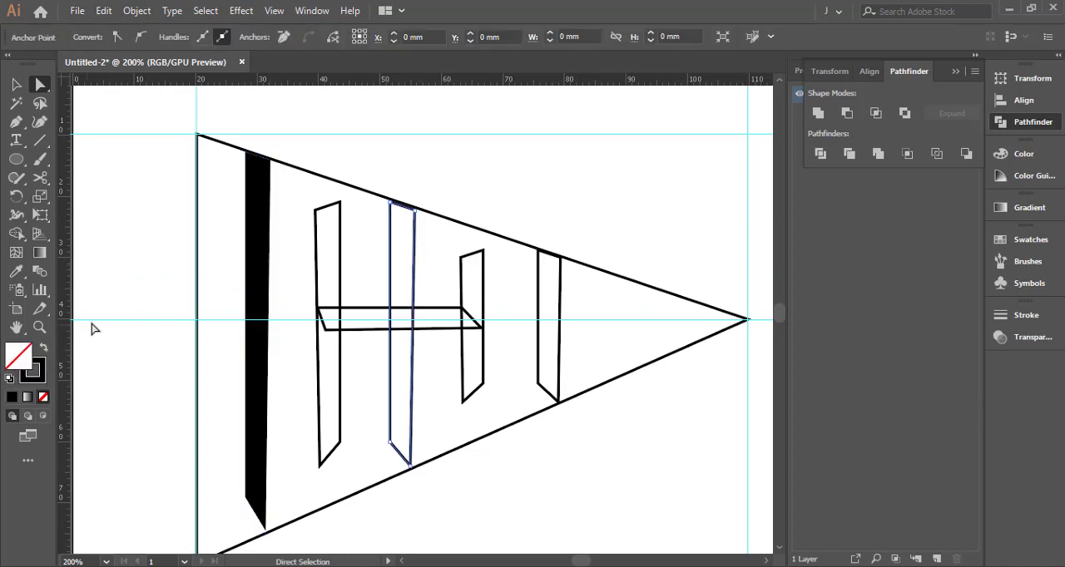
{"action": "left_click", "coordinate": [43, 348]}
{"action": "left_click", "coordinate": [166, 308]}
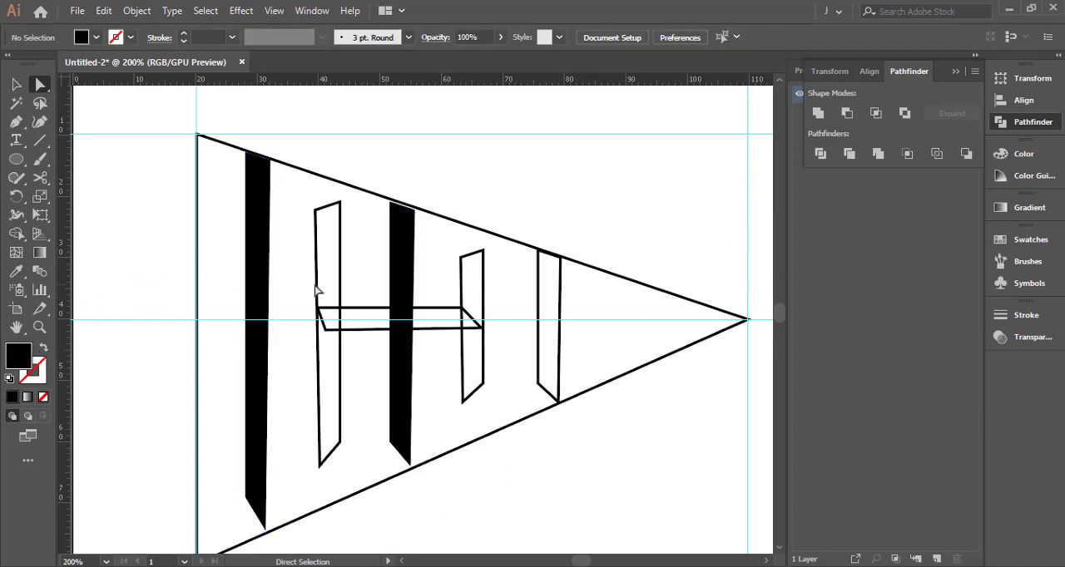
{"action": "left_click", "coordinate": [538, 282]}
{"action": "left_click", "coordinate": [43, 348]}
{"action": "left_click", "coordinate": [142, 268]}
Give the taller reflected bar a white-to-black linear gradient fill at 0° with no stroke
{"action": "left_click", "coordinate": [340, 256]}
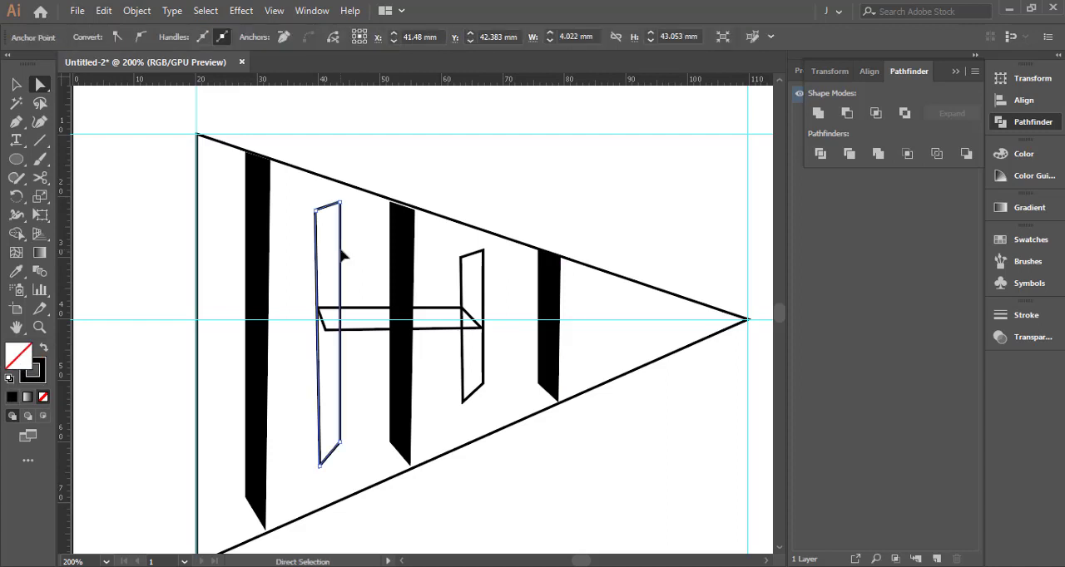
{"action": "left_click", "coordinate": [28, 397]}
{"action": "left_click", "coordinate": [135, 294]}
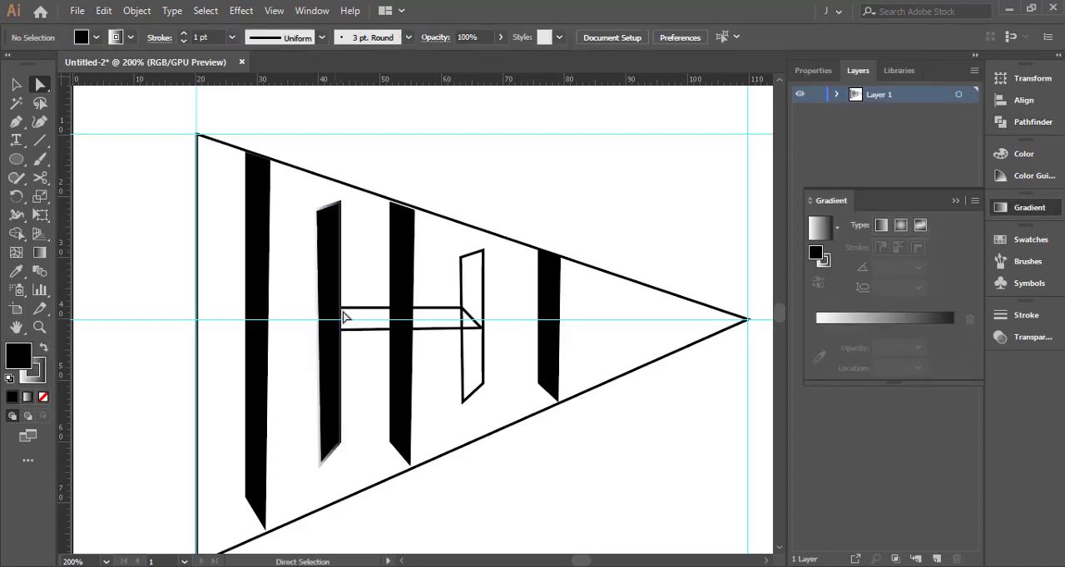
{"action": "key", "text": "ctrl+equal"}
{"action": "left_click", "coordinate": [43, 397]}
{"action": "left_click", "coordinate": [43, 347]}
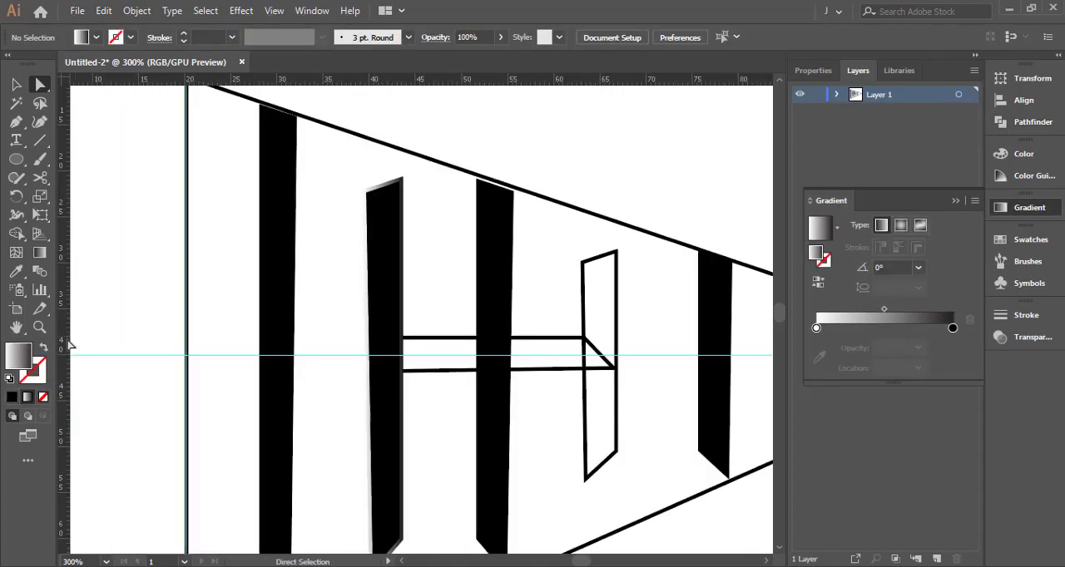
{"action": "scroll", "coordinate": [231, 304], "scroll_direction": "up", "scroll_amount": 2}
{"action": "scroll", "coordinate": [231, 305], "scroll_direction": "down", "scroll_amount": 2}
{"action": "left_click", "coordinate": [372, 276]}
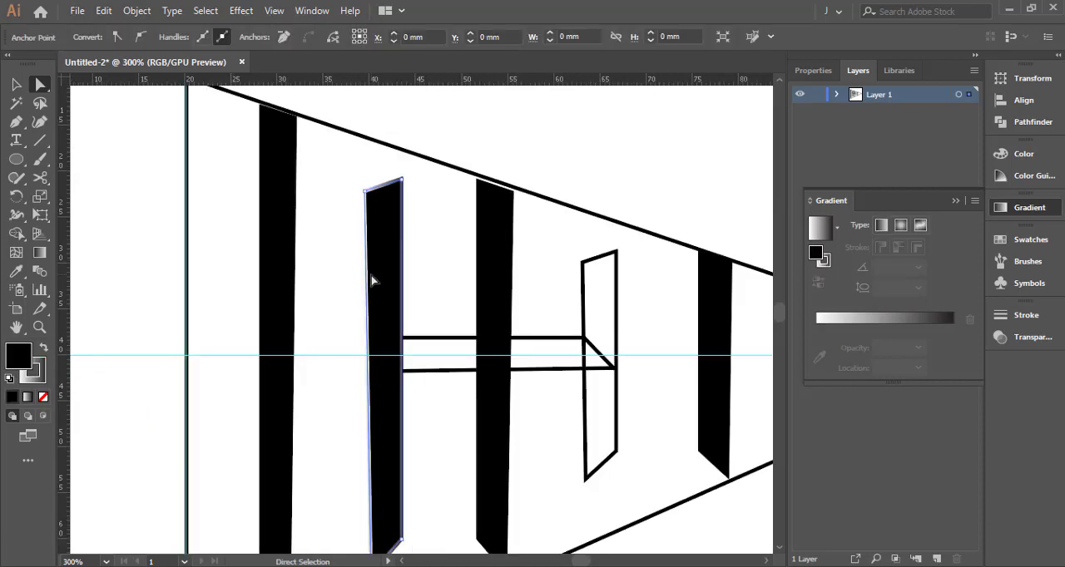
{"action": "left_click", "coordinate": [43, 397]}
{"action": "left_click", "coordinate": [43, 347]}
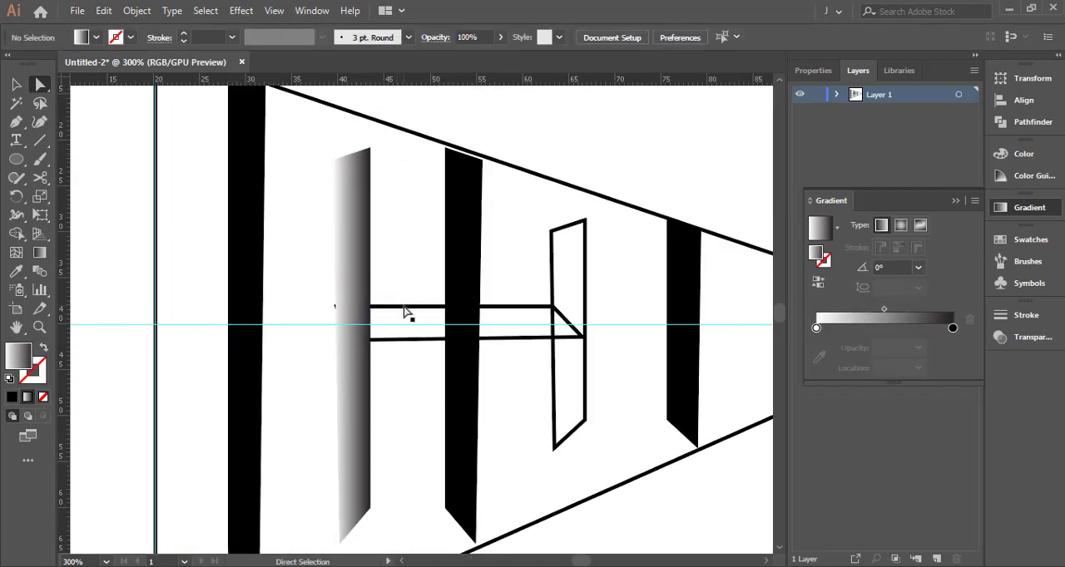
Tuck the crossbar outline's upper-left corner point inside the edge of the taller gradient bar
{"action": "left_click", "coordinate": [336, 306]}
{"action": "scroll", "coordinate": [336, 306], "scroll_direction": "up", "scroll_amount": 4}
{"action": "left_click", "coordinate": [327, 305]}
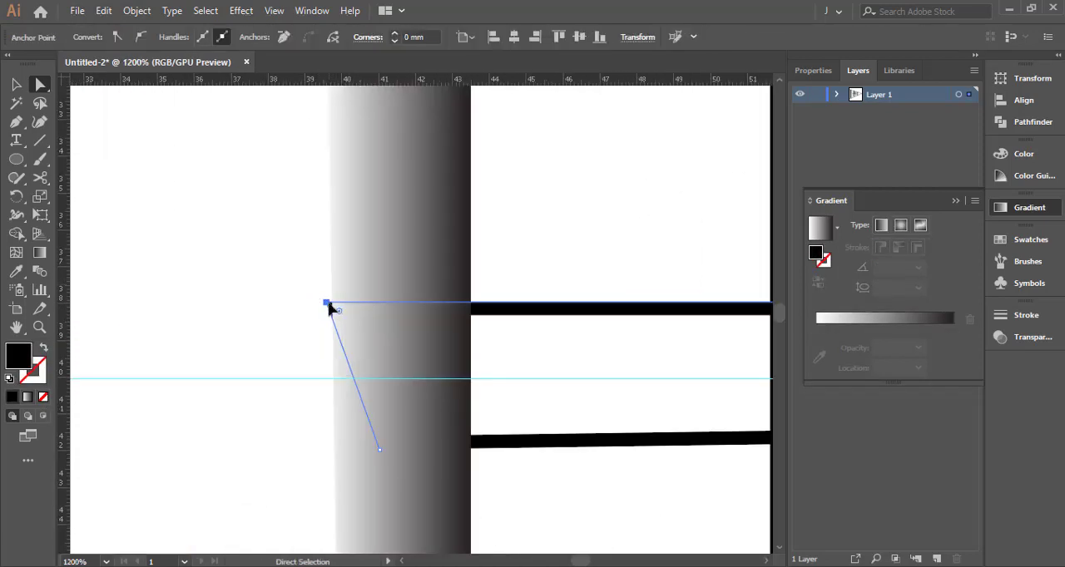
{"action": "left_click", "coordinate": [288, 291]}
{"action": "scroll", "coordinate": [287, 291], "scroll_direction": "down", "scroll_amount": 2}
{"action": "left_click_drag", "start_coordinate": [469, 256], "coordinate": [226, 251]}
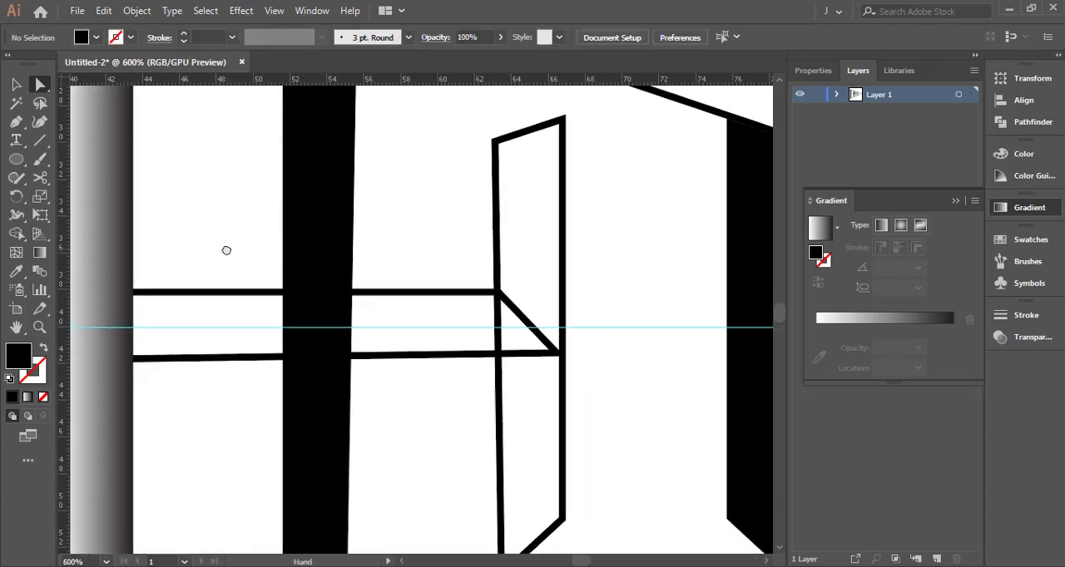
Give the smaller reflected bar a white-to-black linear gradient fill at 0° with no stroke
{"action": "left_click", "coordinate": [497, 277]}
{"action": "key", "text": "shift+x"}
{"action": "left_click", "coordinate": [27, 397]}
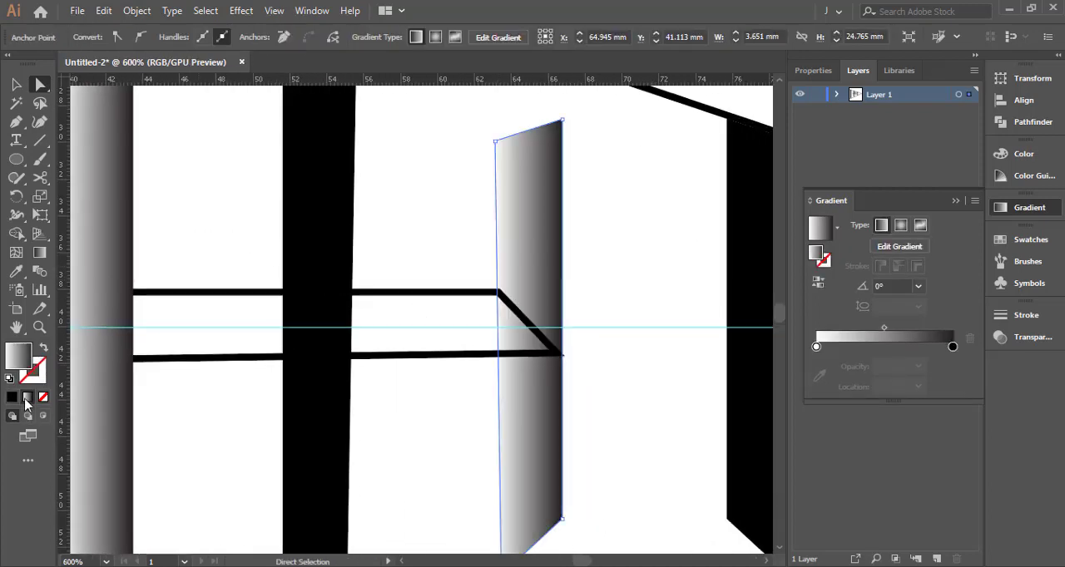
{"action": "left_click", "coordinate": [202, 264]}
Move the crossbar outline's lower-right tip slightly inward from the outer edge of the smaller gradient bar
{"action": "scroll", "coordinate": [562, 359], "scroll_direction": "up", "scroll_amount": 3}
{"action": "left_click", "coordinate": [548, 345]}
{"action": "left_click_drag", "start_coordinate": [566, 350], "coordinate": [552, 350]}
{"action": "left_click", "coordinate": [574, 352]}
{"action": "scroll", "coordinate": [583, 352], "scroll_direction": "down", "scroll_amount": 3}
{"action": "left_click_drag", "start_coordinate": [456, 386], "coordinate": [519, 392]}
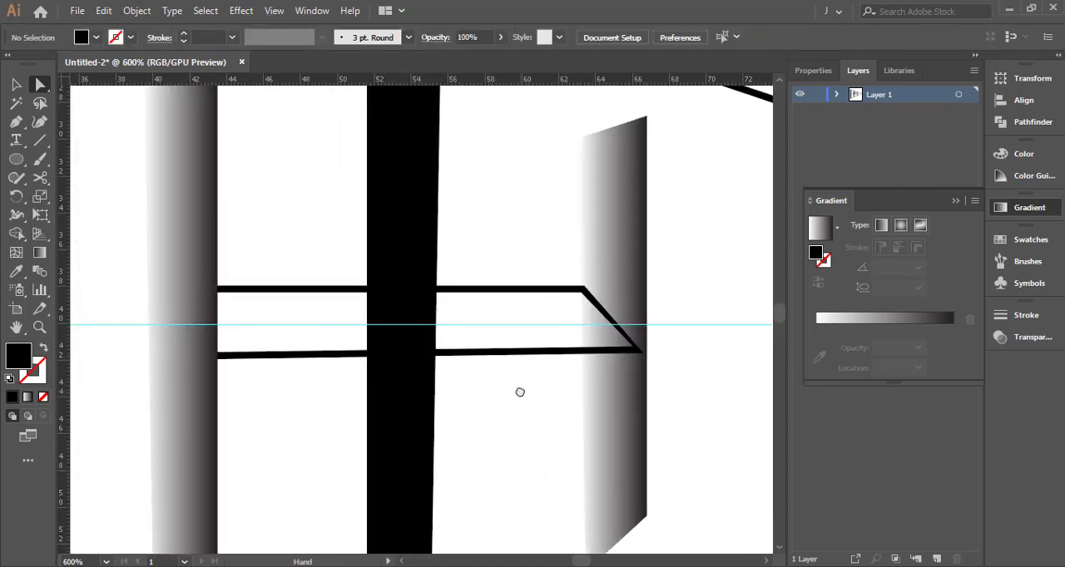
Try to cut the crossbar outline with the middle black bar using Minus Front
{"action": "scroll", "coordinate": [482, 393], "scroll_direction": "down", "scroll_amount": 2}
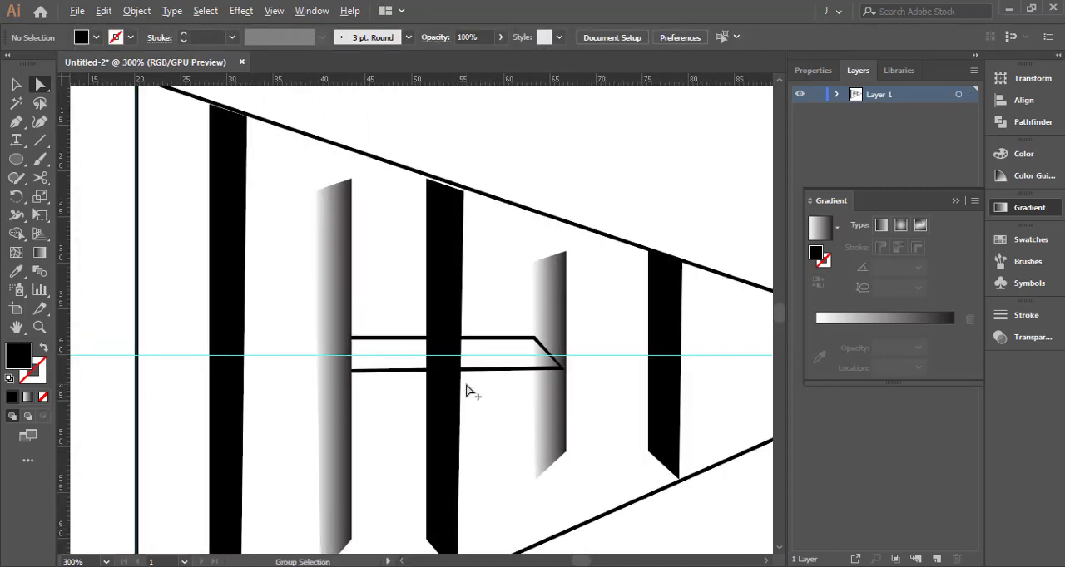
{"action": "scroll", "coordinate": [465, 391], "scroll_direction": "up", "scroll_amount": 1}
{"action": "key", "text": "v"}
{"action": "left_click", "coordinate": [472, 333]}
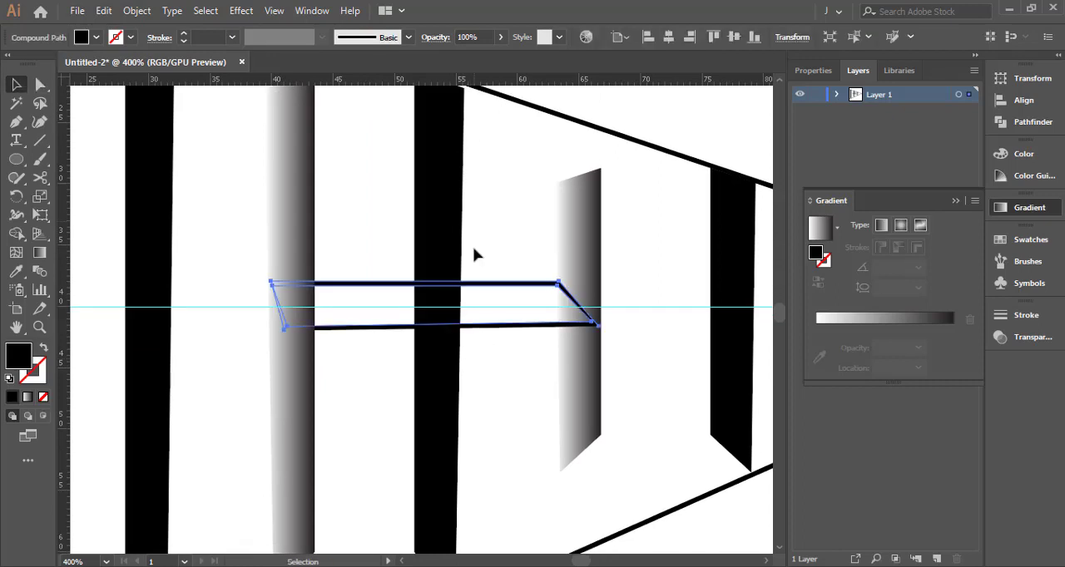
{"action": "left_click", "coordinate": [453, 243]}
{"action": "left_click", "coordinate": [137, 11]}
{"action": "left_click", "coordinate": [457, 240]}
{"action": "left_click", "coordinate": [493, 283]}
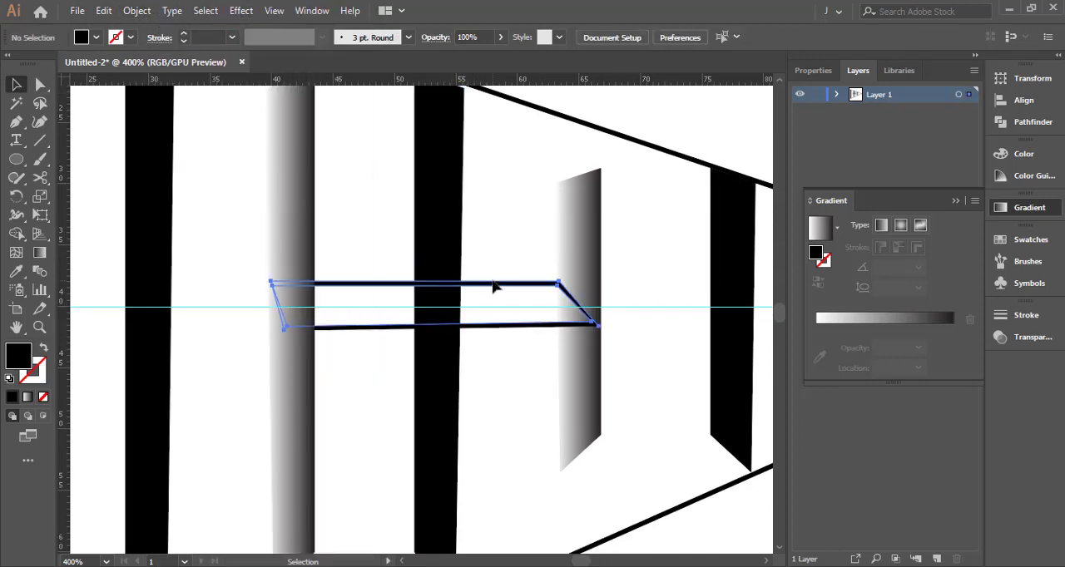
{"action": "left_click", "coordinate": [439, 249], "text": "shift"}
{"action": "left_click", "coordinate": [1032, 122]}
{"action": "left_click", "coordinate": [847, 113]}
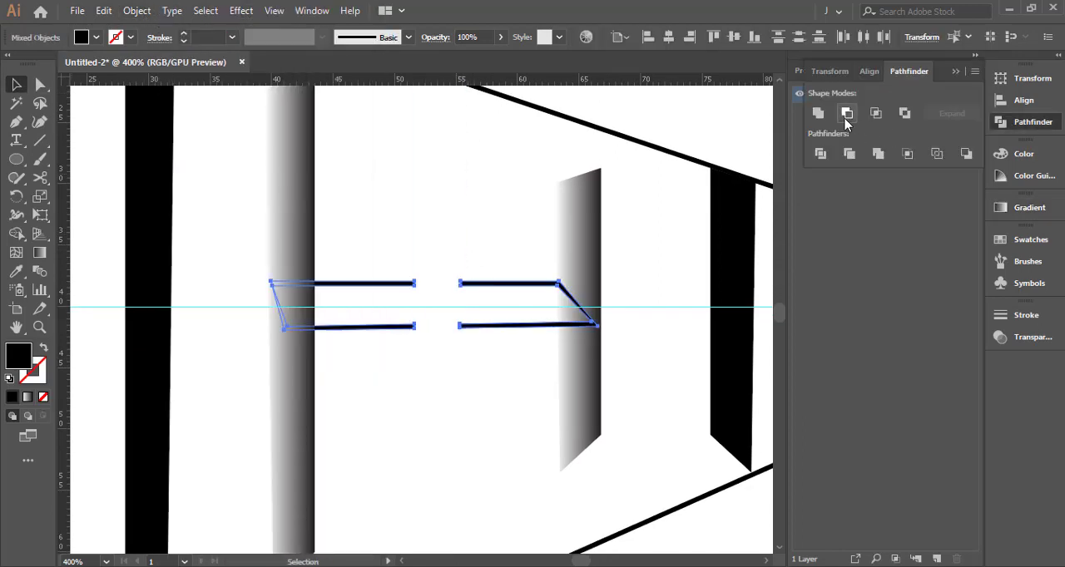
{"action": "key", "text": "ctrl+z"}
{"action": "left_click", "coordinate": [504, 223]}
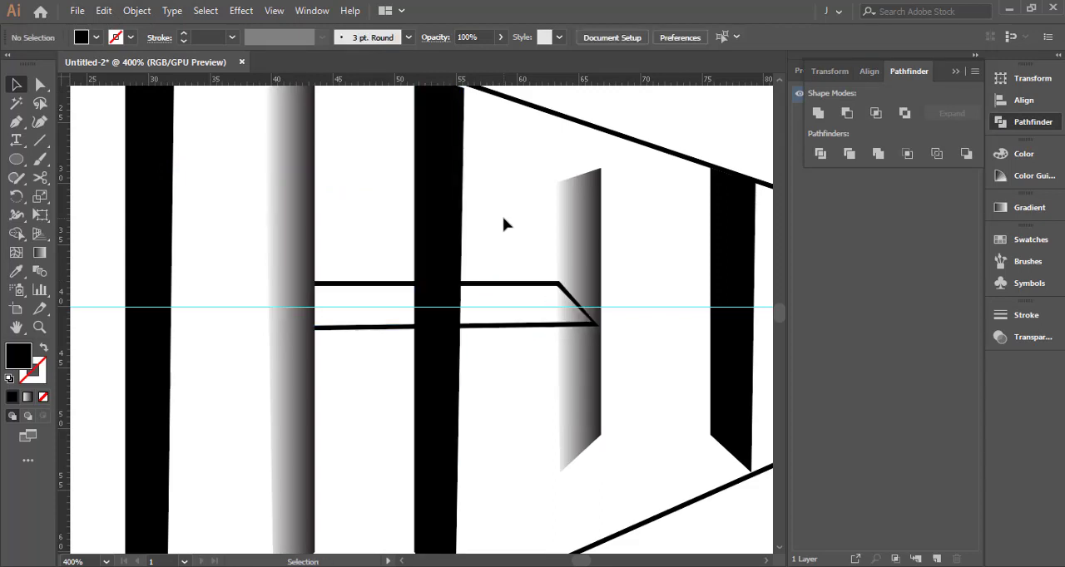
Fill the crossbar outline with red and bring it to the front
{"action": "left_click", "coordinate": [469, 285]}
{"action": "left_click", "coordinate": [97, 38]}
{"action": "left_click", "coordinate": [55, 67]}
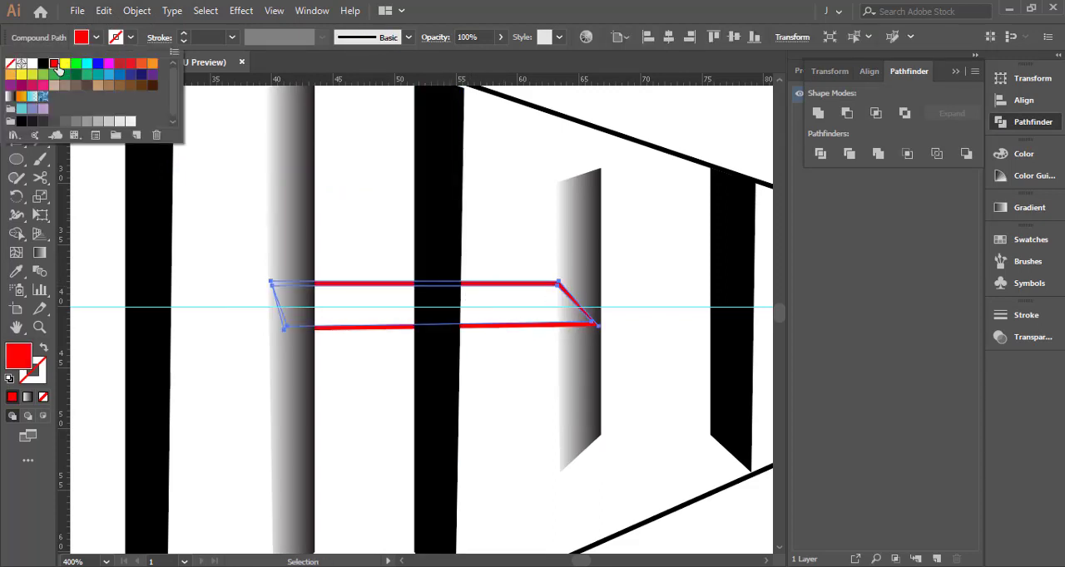
{"action": "left_click", "coordinate": [97, 38]}
{"action": "right_click", "coordinate": [392, 288]}
{"action": "mouse_move", "coordinate": [561, 441]}
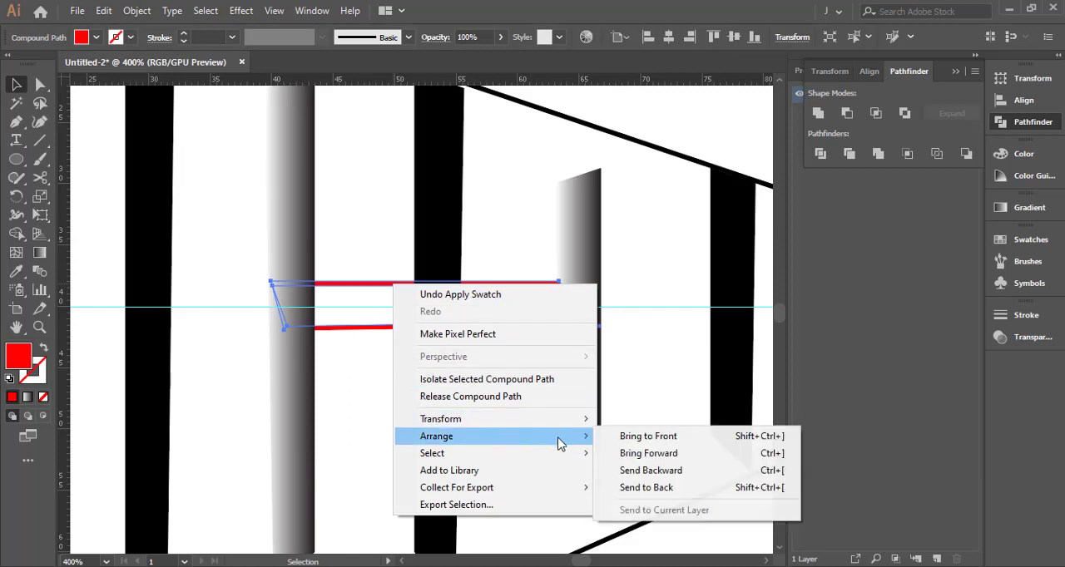
{"action": "left_click", "coordinate": [642, 435]}
Subtract the red crossbar outline from the middle black bar with Minus Front
{"action": "left_click", "coordinate": [489, 332]}
{"action": "left_click", "coordinate": [448, 325]}
{"action": "left_click", "coordinate": [441, 312], "text": "shift"}
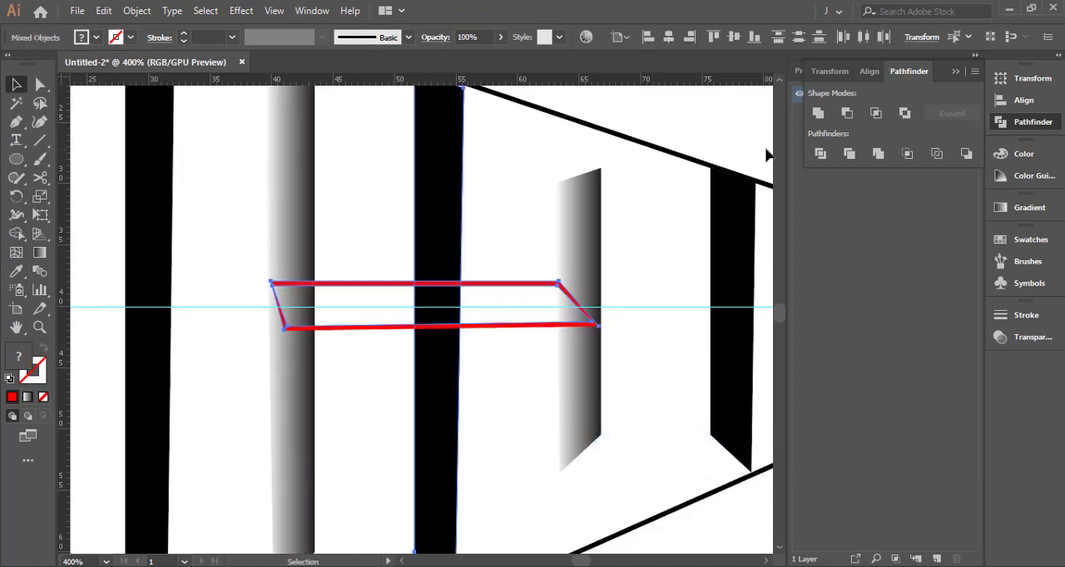
{"action": "left_click", "coordinate": [847, 113]}
{"action": "left_click", "coordinate": [524, 249]}
{"action": "scroll", "coordinate": [432, 303], "scroll_direction": "up", "scroll_amount": 2}
{"action": "left_click", "coordinate": [432, 303]}
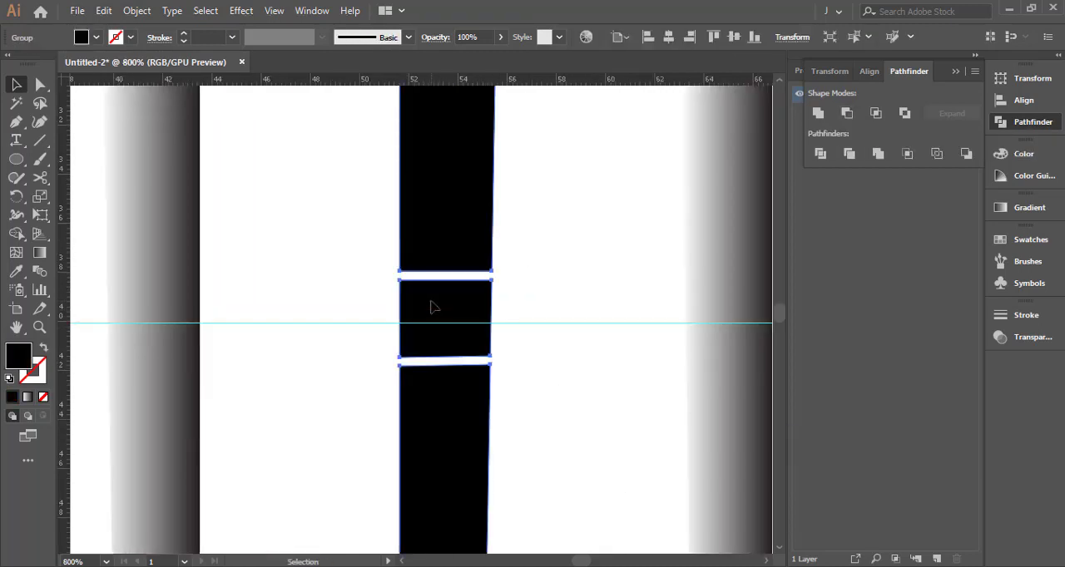
{"action": "scroll", "coordinate": [432, 303], "scroll_direction": "down", "scroll_amount": 3}
{"action": "left_click", "coordinate": [471, 289]}
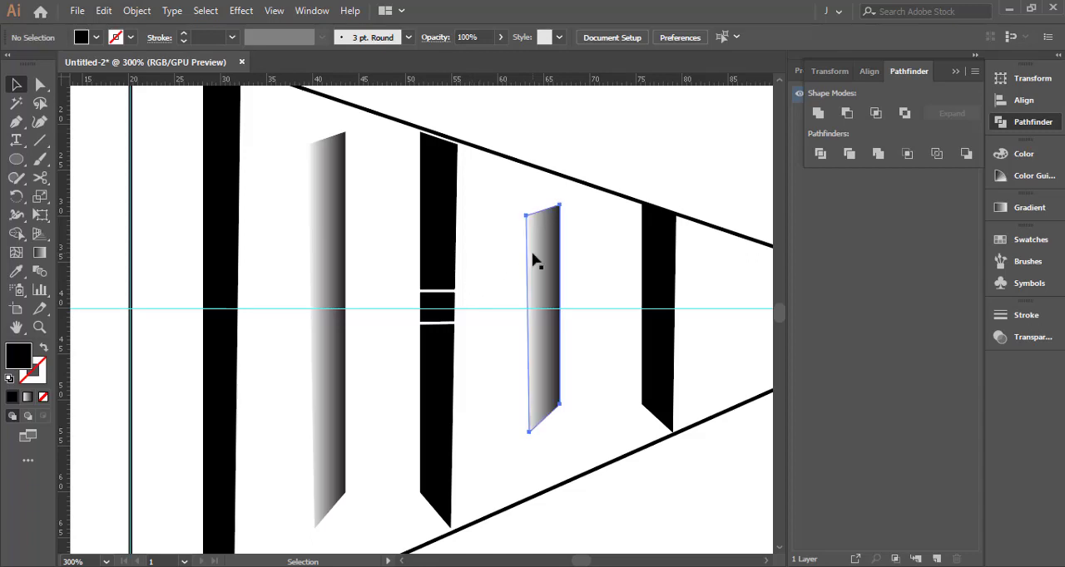
Duplicate the smaller gradient bar, rotate the copy to horizontal with its dark side up, and place it as a crossbar between the gradient bars
{"action": "left_click_drag", "start_coordinate": [535, 262], "coordinate": [433, 274]}
{"action": "key", "text": "e"}
{"action": "left_click_drag", "start_coordinate": [455, 209], "coordinate": [323, 287]}
{"action": "key", "text": "Up"}
{"action": "key", "text": "Up"}
{"action": "key", "text": "Up"}
{"action": "key", "text": "Up"}
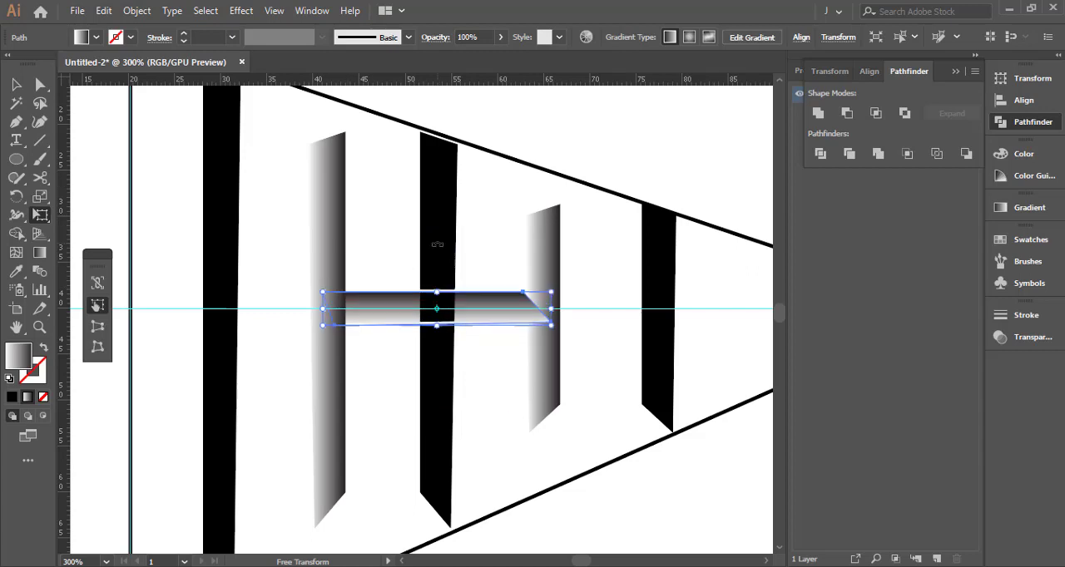
{"action": "key", "text": "v"}
{"action": "left_click", "coordinate": [393, 242]}
Lower the gradient crossbar slightly and stretch its height to fit the two cuts in the middle black bar
{"action": "scroll", "coordinate": [433, 293], "scroll_direction": "up", "scroll_amount": 3}
{"action": "left_click_drag", "start_coordinate": [516, 315], "coordinate": [518, 328]}
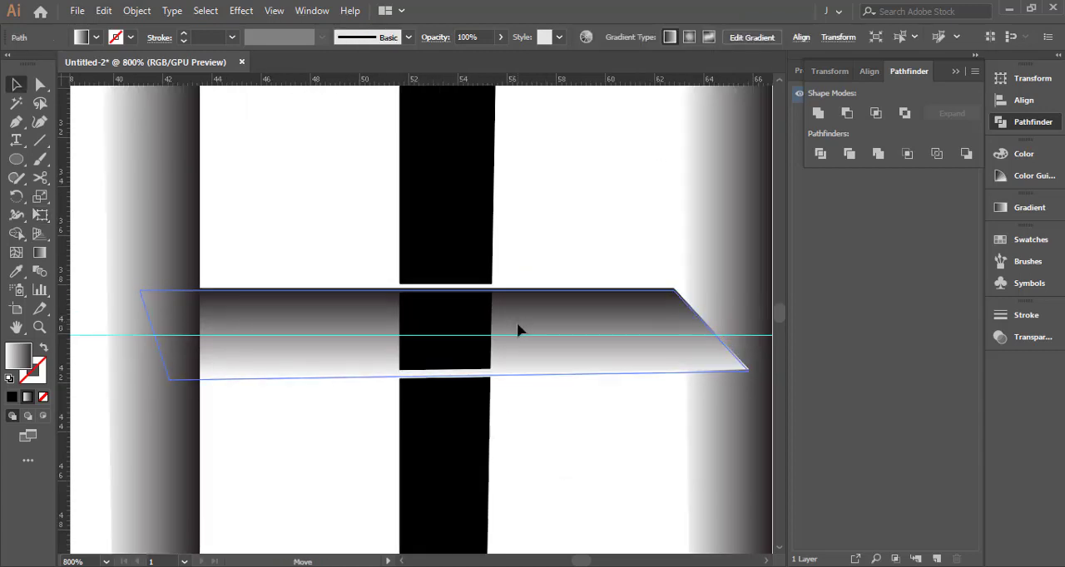
{"action": "key", "text": "e"}
{"action": "left_click_drag", "start_coordinate": [443, 288], "coordinate": [444, 285]}
{"action": "left_click_drag", "start_coordinate": [444, 377], "coordinate": [443, 378]}
{"action": "key", "text": "v"}
{"action": "left_click", "coordinate": [529, 245]}
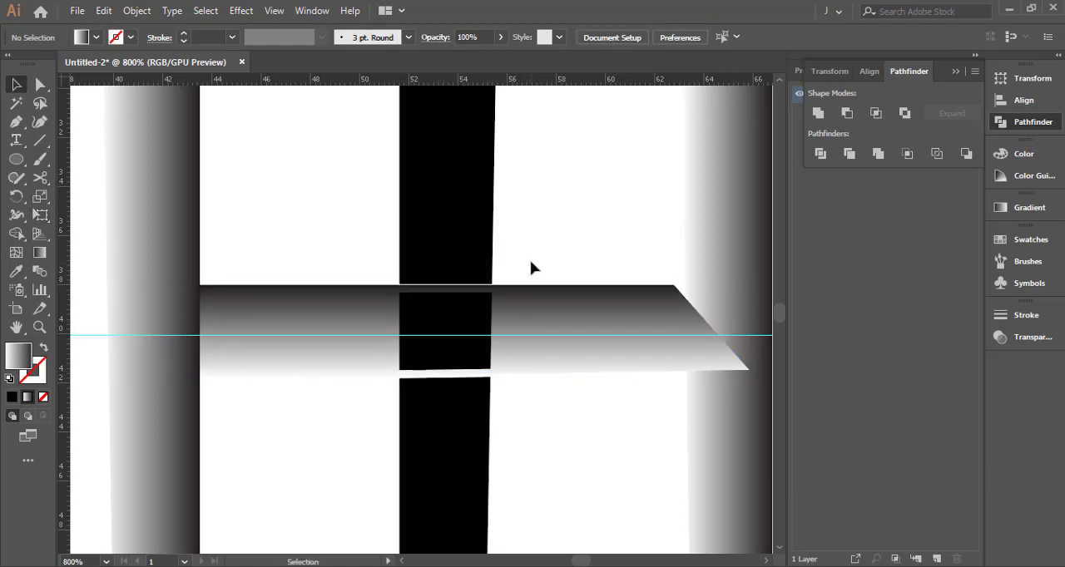
Unite the gradient crossbar with the two gradient bars into a single H shape
{"action": "scroll", "coordinate": [540, 325], "scroll_direction": "down", "scroll_amount": 5}
{"action": "scroll", "coordinate": [546, 321], "scroll_direction": "up", "scroll_amount": 1}
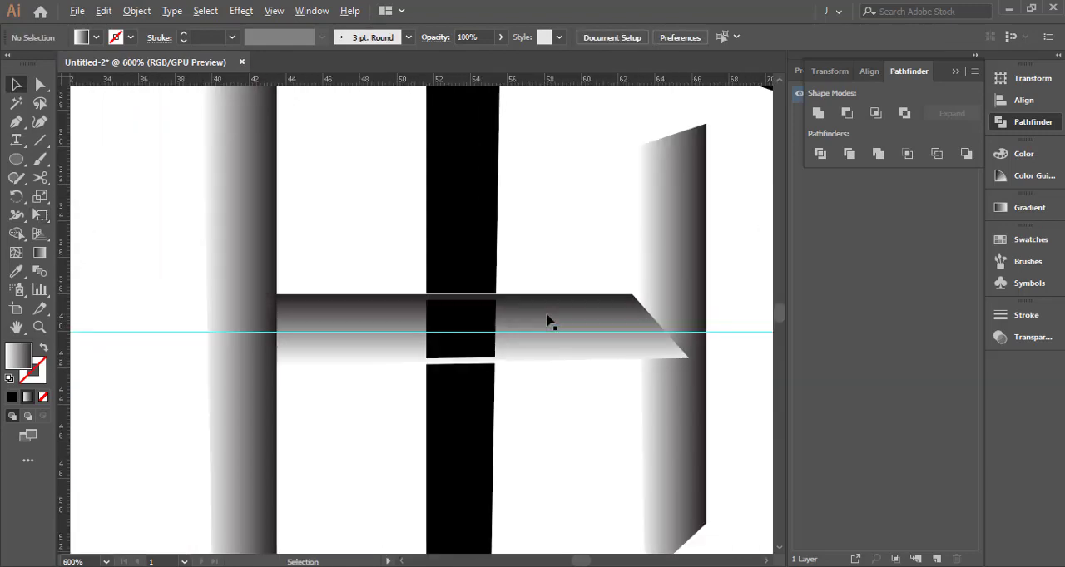
{"action": "scroll", "coordinate": [547, 321], "scroll_direction": "down", "scroll_amount": 1}
{"action": "left_click", "coordinate": [575, 313]}
{"action": "left_click", "coordinate": [630, 292], "text": "shift"}
{"action": "left_click", "coordinate": [360, 258], "text": "shift"}
{"action": "left_click", "coordinate": [817, 114]}
{"action": "left_click", "coordinate": [549, 258]}
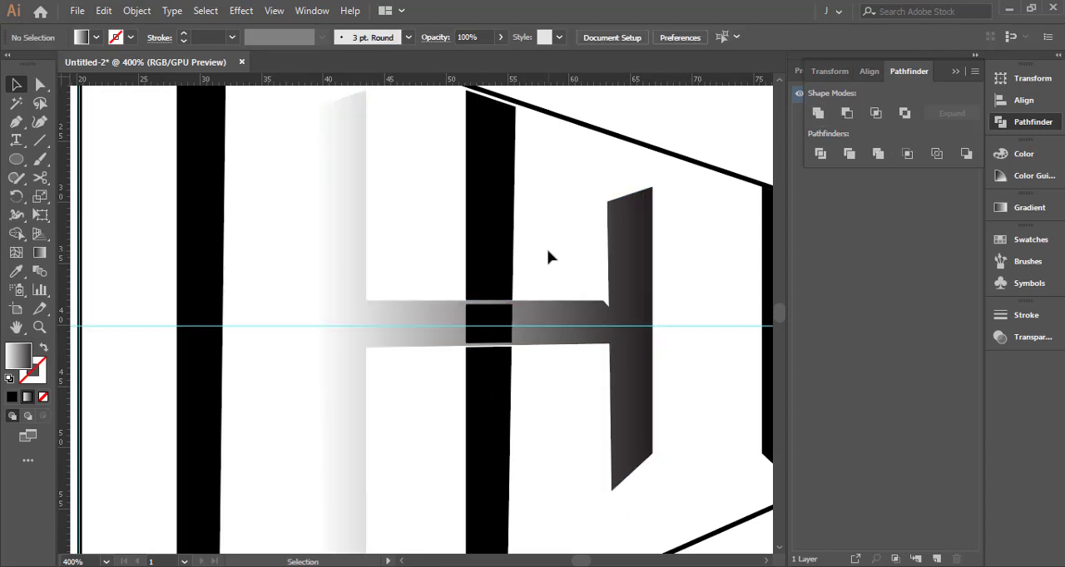
Clean up the notch where the crossbar's upper edge meets the H's shorter upright
{"action": "left_click", "coordinate": [595, 324]}
{"action": "scroll", "coordinate": [598, 316], "scroll_direction": "up", "scroll_amount": 3}
{"action": "key", "text": "a"}
{"action": "left_click", "coordinate": [614, 301]}
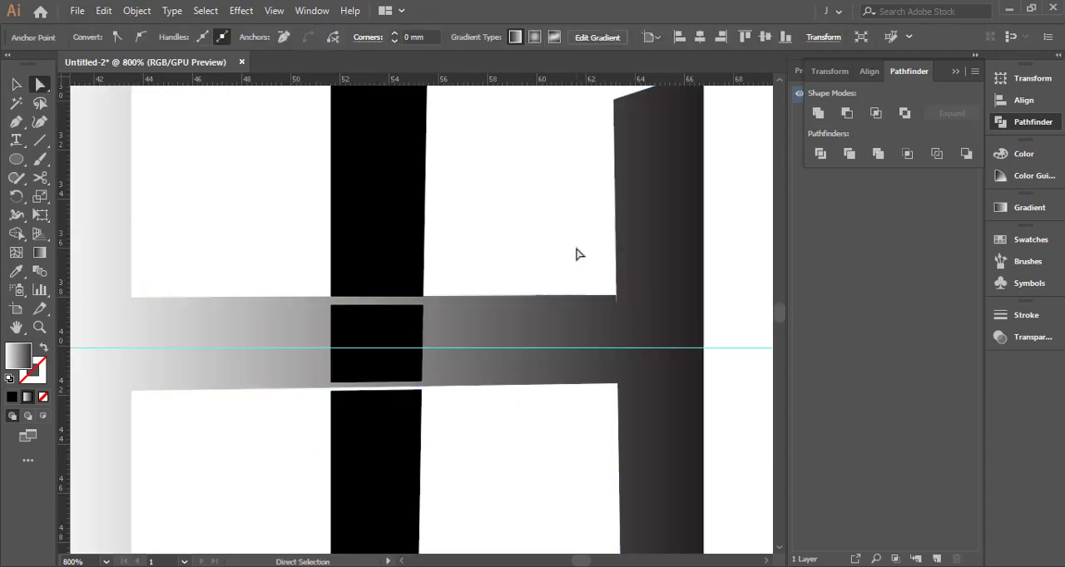
{"action": "scroll", "coordinate": [592, 274], "scroll_direction": "up", "scroll_amount": 3}
{"action": "scroll", "coordinate": [642, 318], "scroll_direction": "down", "scroll_amount": 3}
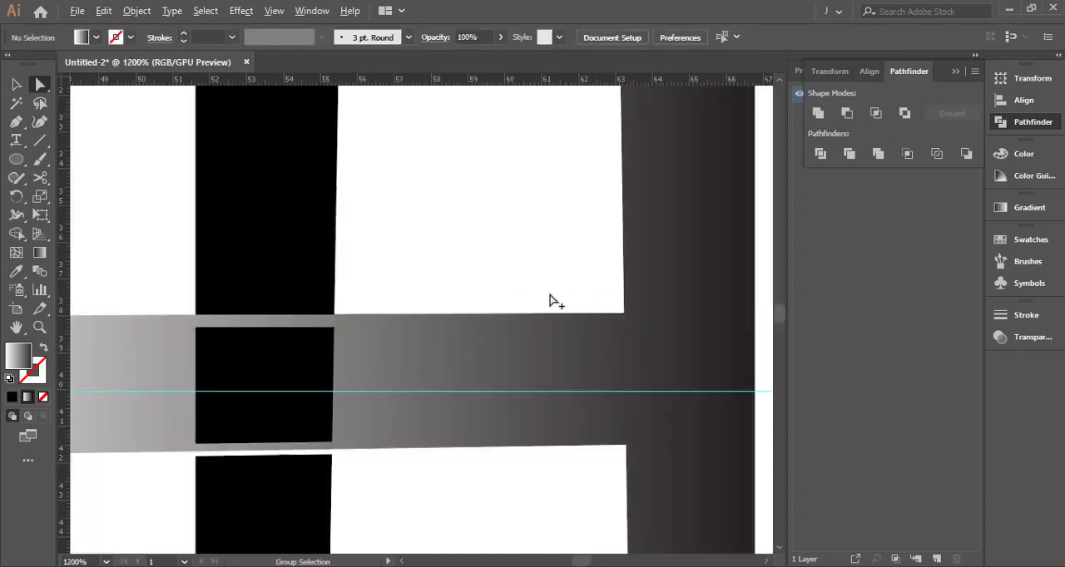
Delete the black middle bar segment that overlaps the H's crossbar
{"action": "key", "text": "v"}
{"action": "left_click", "coordinate": [514, 336]}
{"action": "left_click", "coordinate": [547, 275]}
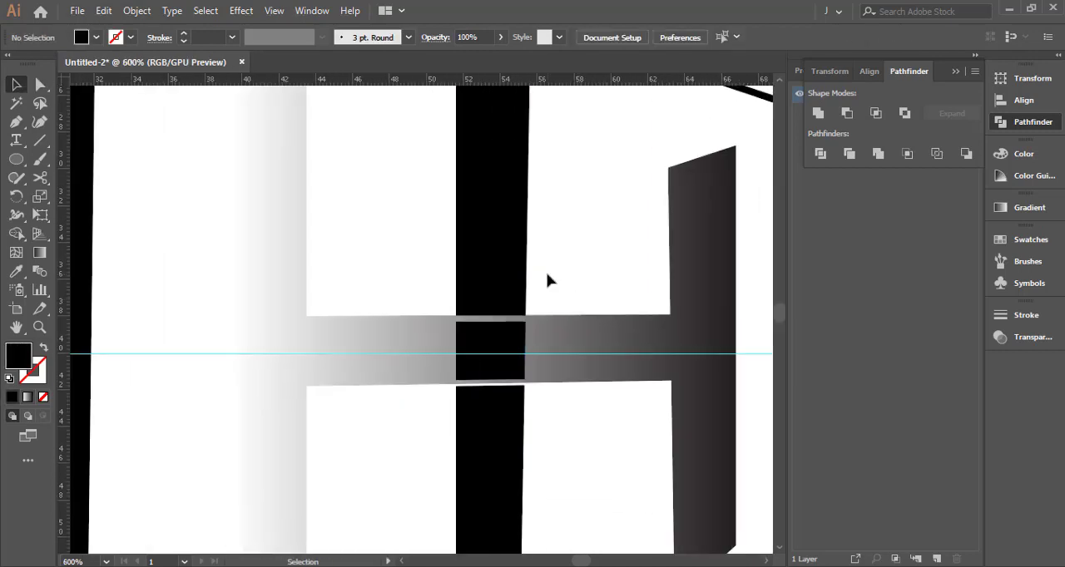
{"action": "key", "text": "a"}
{"action": "left_click", "coordinate": [512, 338]}
{"action": "key", "text": "Delete"}
Move the crossbar's lower edge down to meet the lower part of the middle black bar
{"action": "left_click", "coordinate": [510, 374]}
{"action": "scroll", "coordinate": [511, 381], "scroll_direction": "up", "scroll_amount": 2}
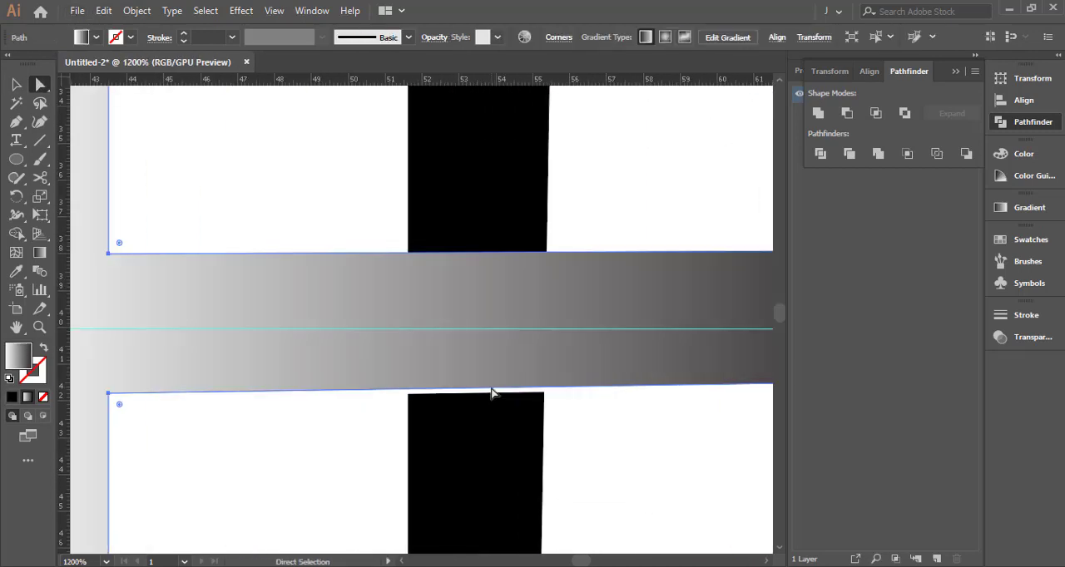
{"action": "left_click", "coordinate": [555, 390]}
{"action": "left_click", "coordinate": [555, 387]}
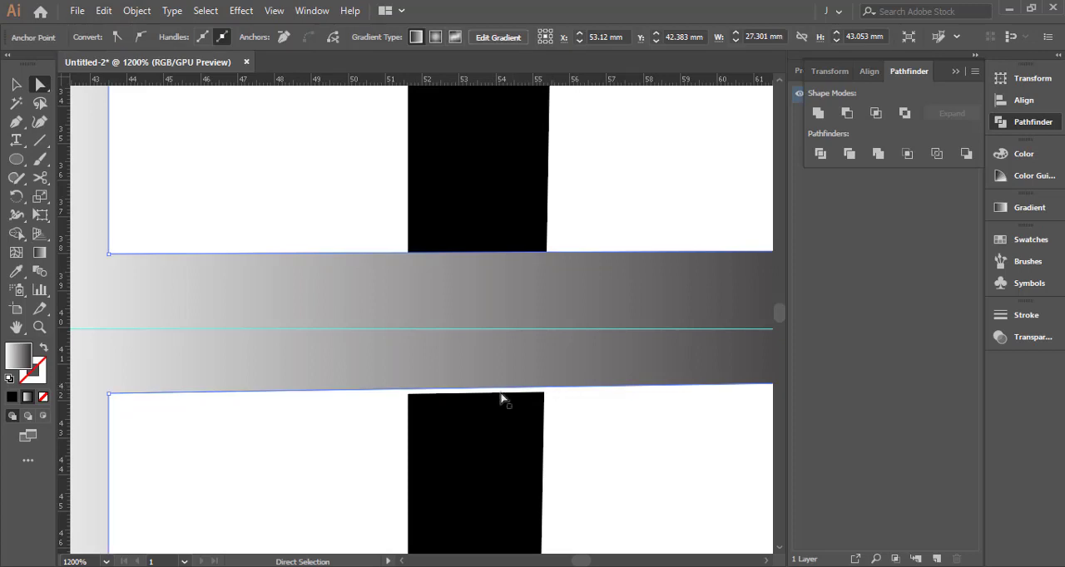
{"action": "left_click_drag", "start_coordinate": [498, 388], "coordinate": [496, 393]}
{"action": "left_click", "coordinate": [576, 416]}
Try to nudge the crossbar's lower edge further down
{"action": "left_click", "coordinate": [562, 391]}
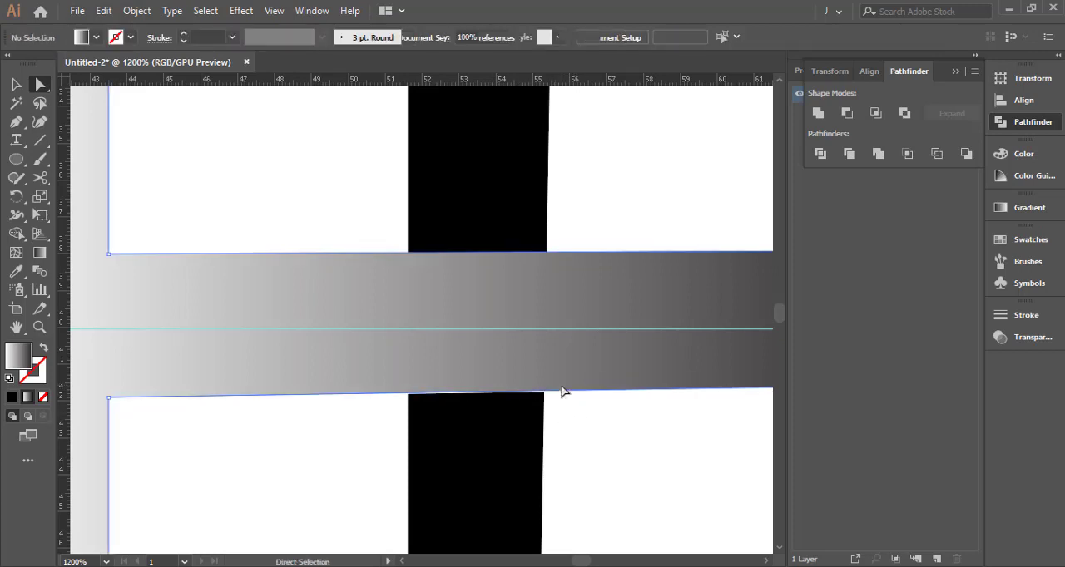
{"action": "key", "text": "shift+Down"}
{"action": "key", "text": "ctrl+z"}
{"action": "left_click_drag", "start_coordinate": [561, 392], "coordinate": [535, 370]}
{"action": "left_click", "coordinate": [570, 413]}
{"action": "scroll", "coordinate": [533, 393], "scroll_direction": "up", "scroll_amount": 3}
{"action": "left_click", "coordinate": [606, 420]}
{"action": "scroll", "coordinate": [606, 420], "scroll_direction": "down", "scroll_amount": 8}
{"action": "left_click", "coordinate": [559, 366]}
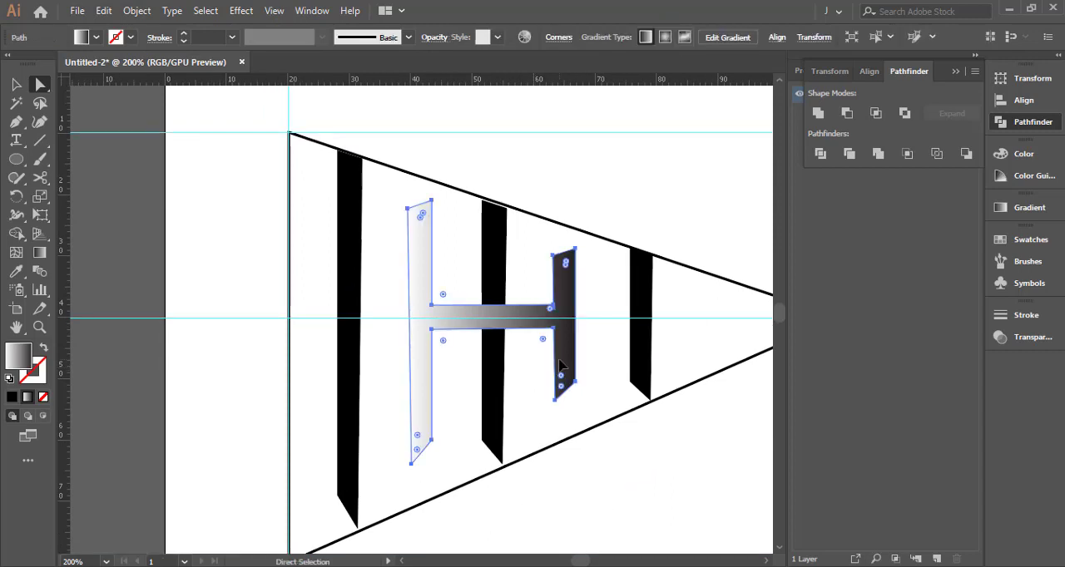
{"action": "left_click", "coordinate": [524, 363]}
Try to nudge the tallest black bar left by its directly selected points
{"action": "left_click", "coordinate": [347, 276]}
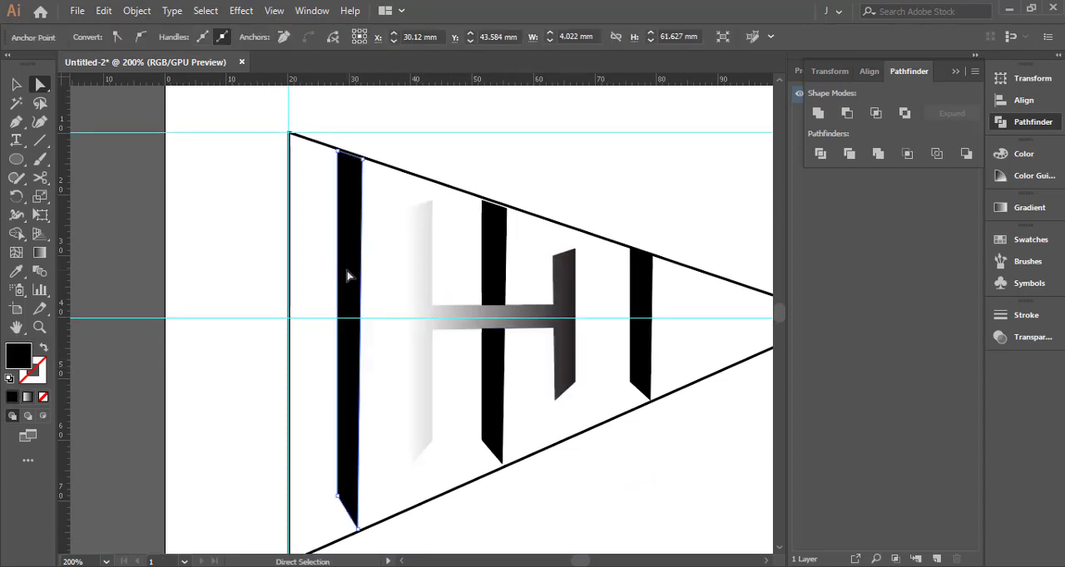
{"action": "key", "text": "Left"}
{"action": "key", "text": "Left"}
{"action": "left_click", "coordinate": [380, 254]}
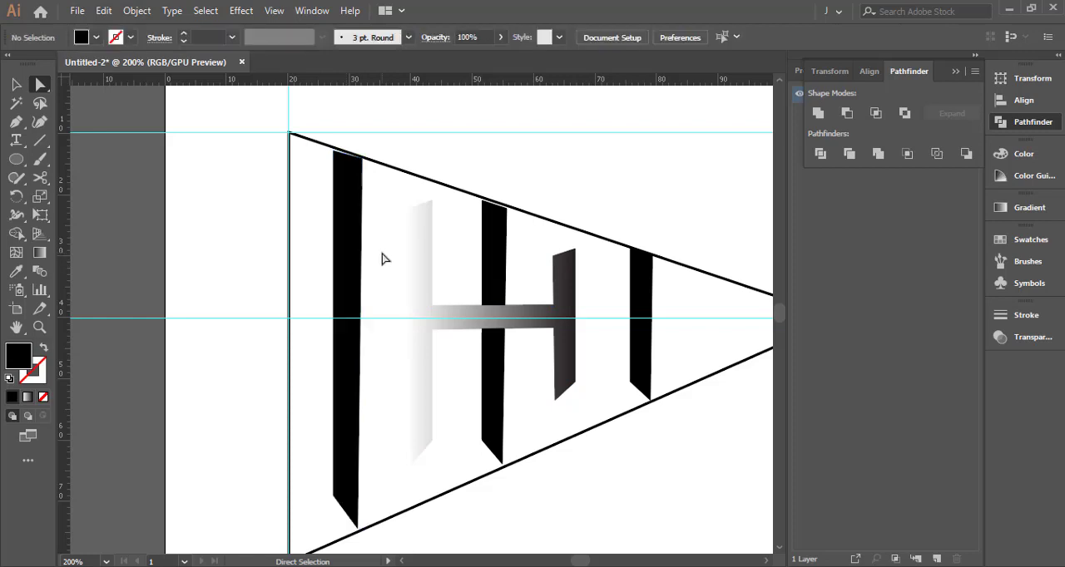
{"action": "key", "text": "ctrl+z"}
{"action": "key", "text": "ctrl+z"}
Move the whole tallest black bar left, closer to the triangle's vertical side
{"action": "key", "text": "v"}
{"action": "left_click", "coordinate": [353, 250]}
{"action": "key", "text": "Left"}
{"action": "key", "text": "Left"}
{"action": "key", "text": "Left"}
{"action": "key", "text": "Left"}
{"action": "key", "text": "Left"}
{"action": "key", "text": "Left"}
{"action": "key", "text": "Left"}
{"action": "key", "text": "Left"}
{"action": "key", "text": "Left"}
{"action": "key", "text": "Left"}
{"action": "key", "text": "Left"}
{"action": "key", "text": "Left"}
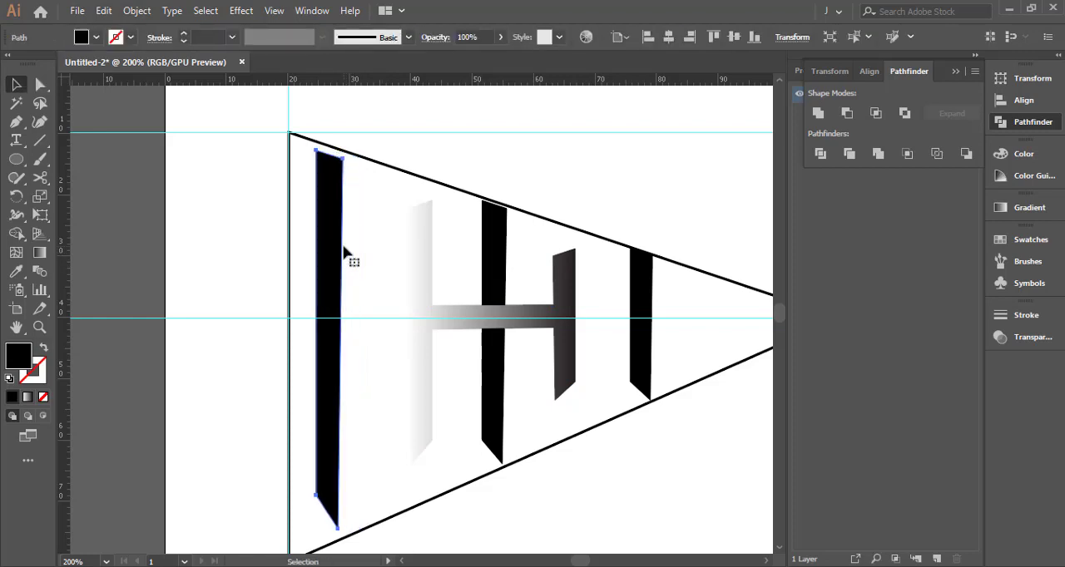
Move the gradient H shape left so it stands just beside the tallest black bar
{"action": "left_click", "coordinate": [426, 260]}
{"action": "key", "text": "Left"}
{"action": "key", "text": "Left"}
{"action": "key", "text": "Left"}
{"action": "key", "text": "Left"}
{"action": "key", "text": "Left"}
{"action": "key", "text": "Left"}
{"action": "key", "text": "Left"}
{"action": "key", "text": "Left"}
{"action": "key", "text": "Left"}
{"action": "key", "text": "Left"}
{"action": "key", "text": "Left"}
{"action": "key", "text": "Left"}
{"action": "key", "text": "Left"}
{"action": "key", "text": "Left"}
{"action": "key", "text": "Left"}
{"action": "key", "text": "Left"}
{"action": "key", "text": "Left"}
{"action": "key", "text": "Left"}
{"action": "key", "text": "Left"}
{"action": "key", "text": "Left"}
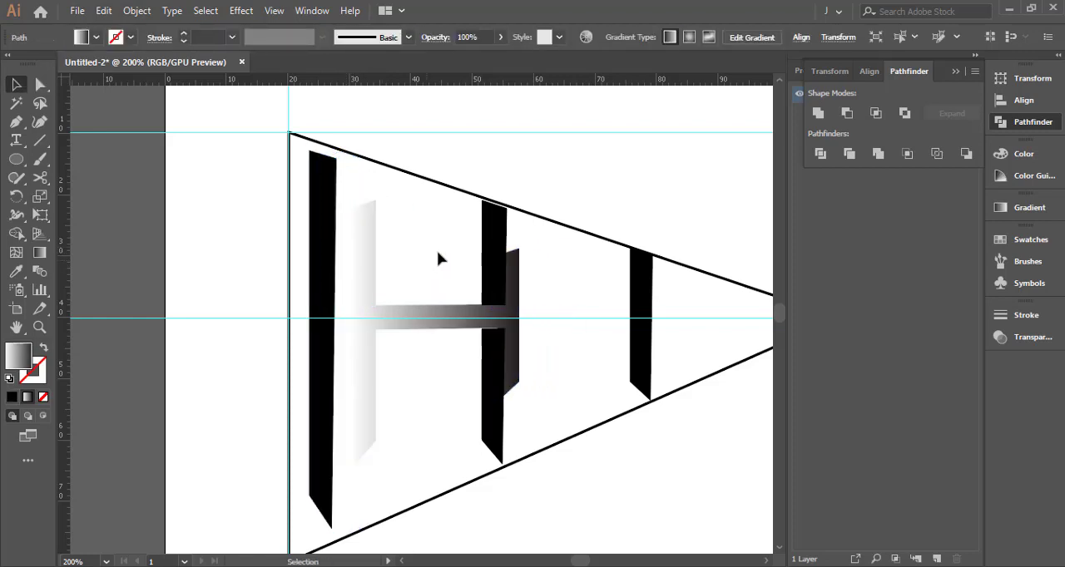
Move the middle black bar left so it crosses the H's crossbar between the two uprights
{"action": "left_click", "coordinate": [489, 235]}
{"action": "key", "text": "Left"}
{"action": "key", "text": "Left"}
{"action": "key", "text": "Left"}
{"action": "key", "text": "Left"}
{"action": "key", "text": "Left"}
{"action": "key", "text": "Left"}
{"action": "key", "text": "Left"}
{"action": "key", "text": "Left"}
{"action": "key", "text": "Left"}
{"action": "key", "text": "Left"}
{"action": "key", "text": "Left"}
{"action": "key", "text": "Left"}
{"action": "key", "text": "Left"}
{"action": "key", "text": "Left"}
{"action": "key", "text": "Left"}
{"action": "key", "text": "Left"}
{"action": "key", "text": "Left"}
{"action": "key", "text": "Left"}
{"action": "key", "text": "Left"}
{"action": "key", "text": "Left"}
Move the smallest black bar left so it stands just beside the H's shorter upright
{"action": "key", "text": "Left"}
{"action": "key", "text": "Left"}
{"action": "key", "text": "Left"}
{"action": "key", "text": "Left"}
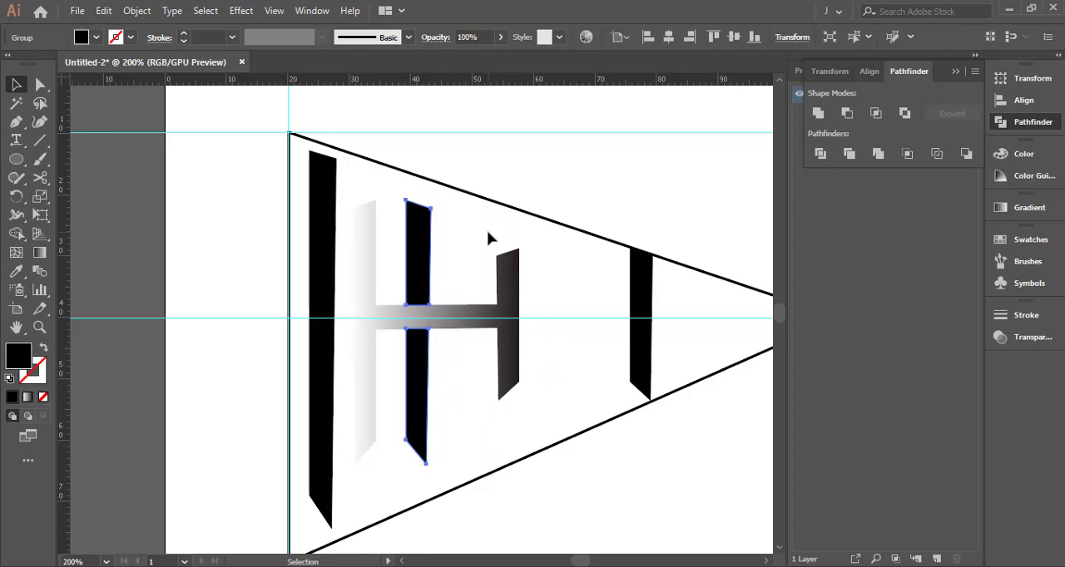
{"action": "key", "text": "Right"}
{"action": "key", "text": "Right"}
{"action": "left_click", "coordinate": [641, 275]}
{"action": "key", "text": "Left"}
{"action": "key", "text": "Left"}
{"action": "key", "text": "Left"}
{"action": "key", "text": "Left"}
{"action": "key", "text": "Left"}
{"action": "key", "text": "Left"}
{"action": "key", "text": "Left"}
{"action": "key", "text": "Left"}
{"action": "key", "text": "Left"}
{"action": "key", "text": "Left"}
{"action": "key", "text": "Left"}
{"action": "key", "text": "Left"}
{"action": "key", "text": "Left"}
{"action": "key", "text": "Left"}
{"action": "key", "text": "Left"}
{"action": "key", "text": "Left"}
{"action": "key", "text": "Left"}
{"action": "key", "text": "Left"}
{"action": "key", "text": "Left"}
{"action": "key", "text": "Left"}
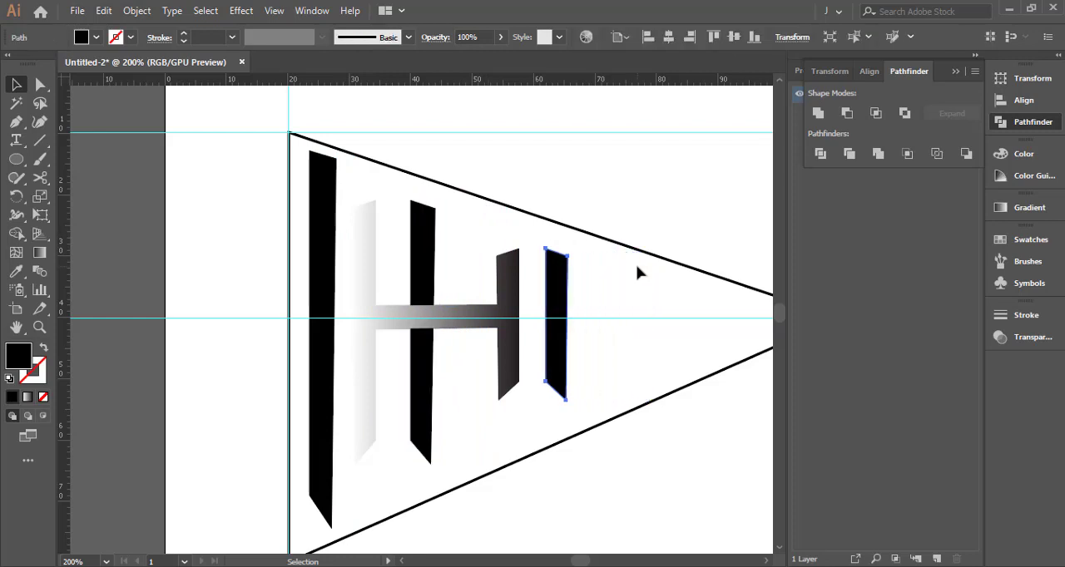
{"action": "key", "text": "Left"}
{"action": "key", "text": "Left"}
{"action": "key", "text": "Left"}
{"action": "key", "text": "Left"}
Nudge the middle black bar right and align it with the H shape by their horizontal centers
{"action": "left_click", "coordinate": [510, 287]}
{"action": "left_click", "coordinate": [428, 269]}
{"action": "key", "text": "Right"}
{"action": "key", "text": "Right"}
{"action": "key", "text": "Right"}
{"action": "key", "text": "Right"}
{"action": "key", "text": "Right"}
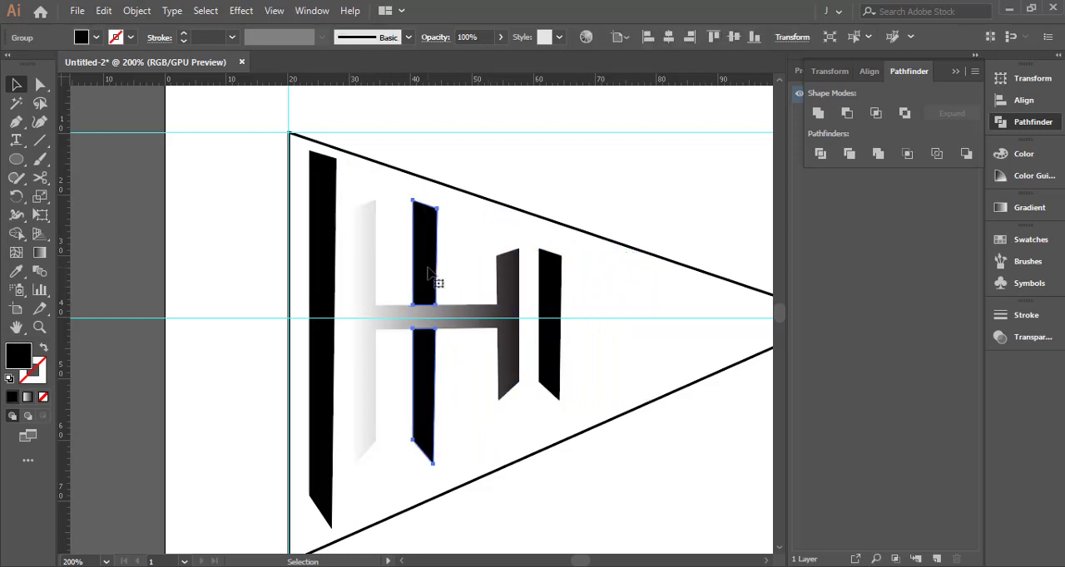
{"action": "left_click", "coordinate": [513, 287], "text": "shift"}
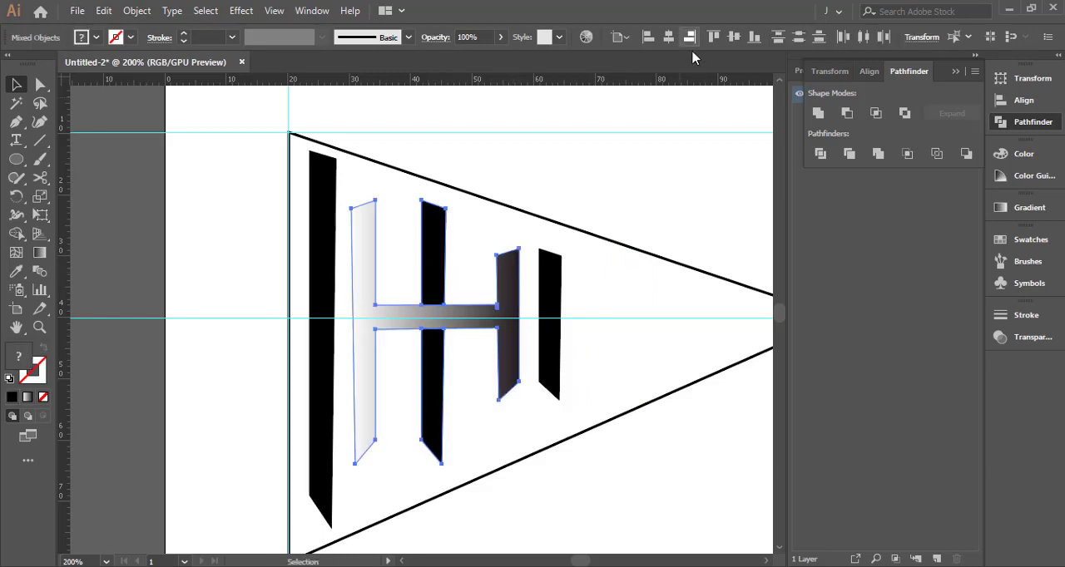
{"action": "left_click", "coordinate": [672, 36]}
{"action": "left_click_drag", "start_coordinate": [691, 235], "coordinate": [360, 224]}
{"action": "left_click", "coordinate": [653, 235], "text": "shift"}
{"action": "left_click", "coordinate": [651, 227]}
{"action": "key", "text": "ctrl+z"}
{"action": "left_click", "coordinate": [473, 150]}
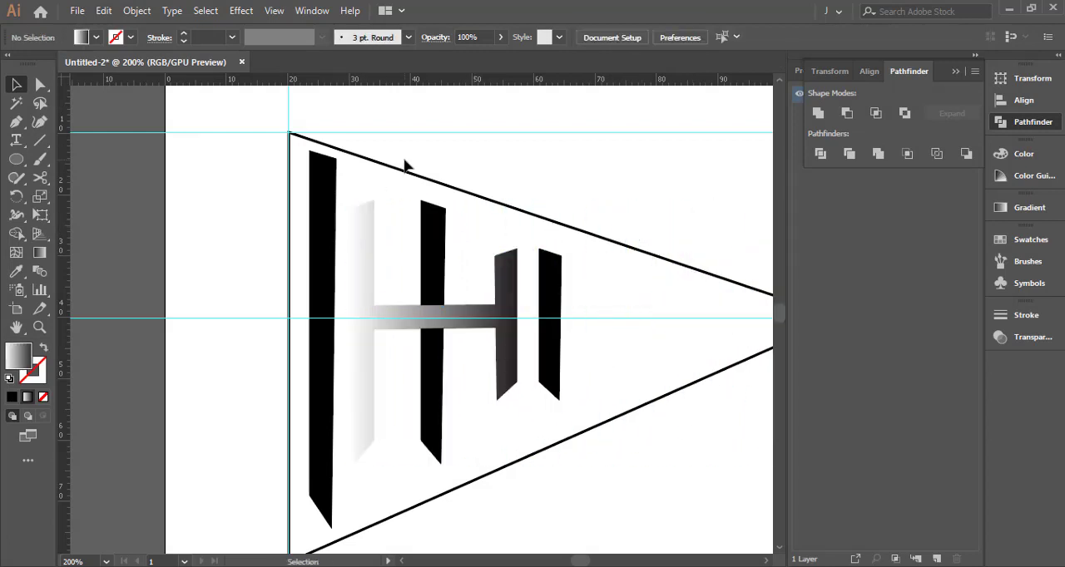
Narrow the triangle with Free Transform by bringing its tip in to about the 71 mm ruler mark, just beyond the smallest bar
{"action": "left_click_drag", "start_coordinate": [404, 161], "coordinate": [297, 145]}
{"action": "left_click", "coordinate": [701, 314]}
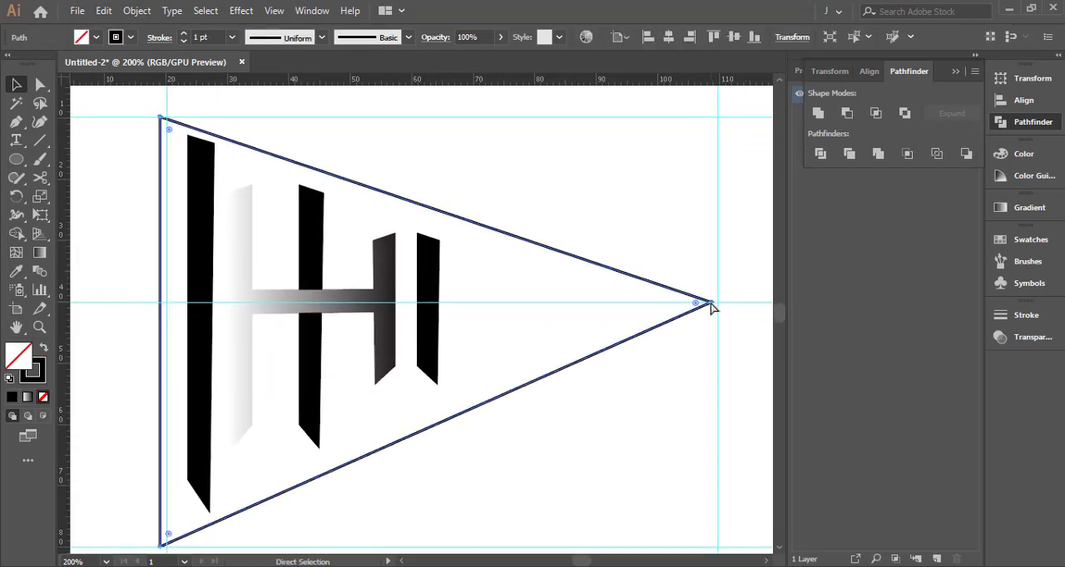
{"action": "key", "text": "e"}
{"action": "left_click_drag", "start_coordinate": [718, 331], "coordinate": [480, 329]}
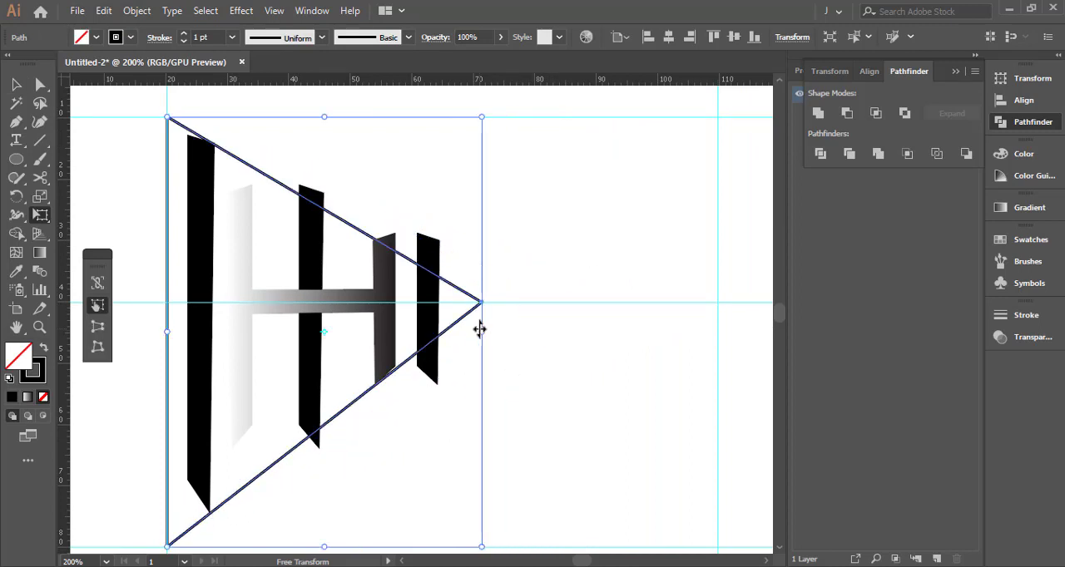
{"action": "key", "text": "v"}
{"action": "left_click", "coordinate": [512, 258]}
Nudge the tallest black bar left and stretch it vertically with Free Transform so its ends reach the triangle's slanted sides
{"action": "left_click_drag", "start_coordinate": [517, 231], "coordinate": [653, 219]}
{"action": "left_click", "coordinate": [337, 269]}
{"action": "key", "text": "Left"}
{"action": "key", "text": "Left"}
{"action": "key", "text": "Left"}
{"action": "key", "text": "Left"}
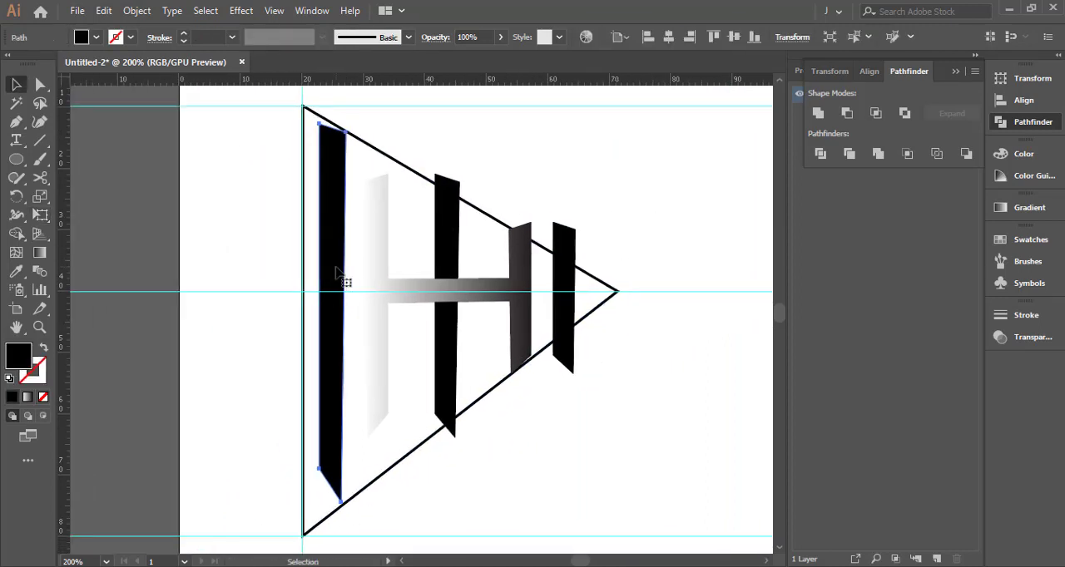
{"action": "key", "text": "e"}
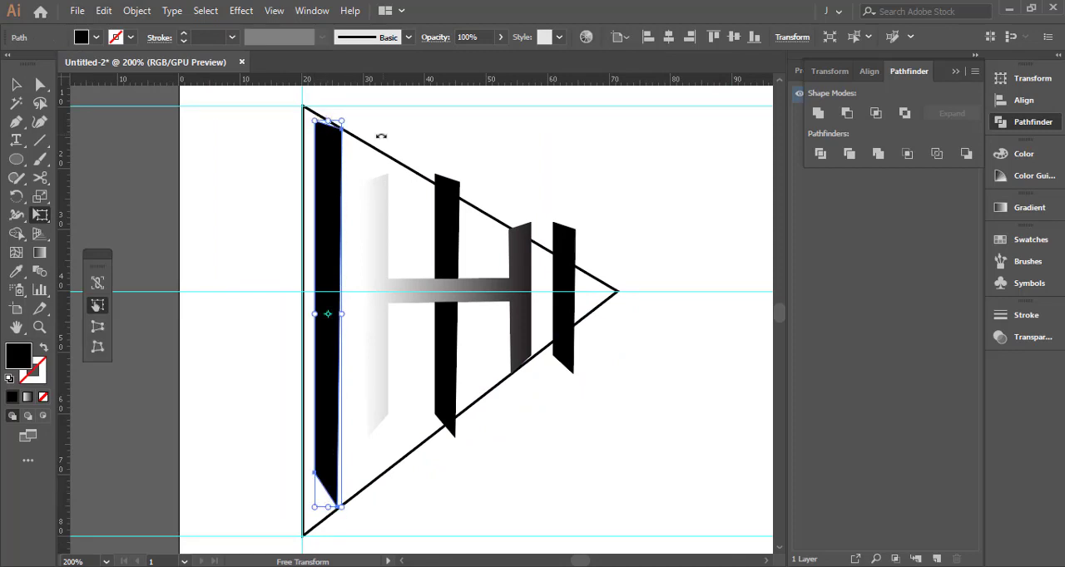
{"action": "key", "text": "v"}
{"action": "left_click", "coordinate": [423, 161]}
Nudge the middle black bar left so it stands just beside the H's taller upright, within the triangle
{"action": "left_click", "coordinate": [448, 241]}
{"action": "key", "text": "Left"}
{"action": "key", "text": "Left"}
{"action": "key", "text": "Left"}
{"action": "key", "text": "Left"}
{"action": "key", "text": "Left"}
{"action": "key", "text": "Left"}
{"action": "key", "text": "Left"}
{"action": "key", "text": "Left"}
{"action": "key", "text": "Left"}
{"action": "key", "text": "Left"}
{"action": "key", "text": "Left"}
{"action": "key", "text": "Left"}
{"action": "key", "text": "Left"}
{"action": "key", "text": "Left"}
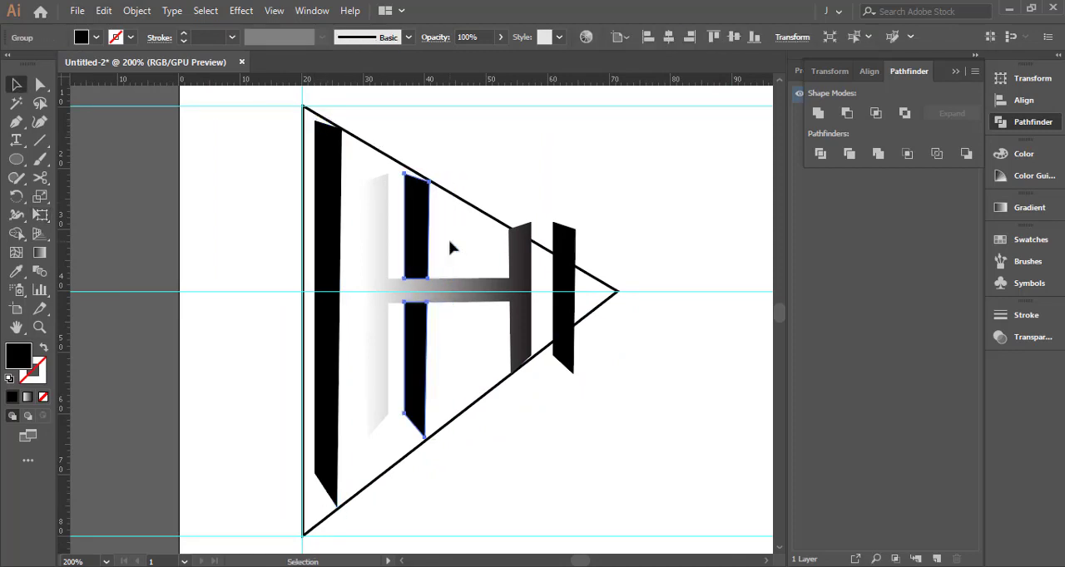
{"action": "left_click", "coordinate": [450, 241]}
Move the smallest bar left between the middle bar and the H's shorter upright and stretch it vertically to reach the triangle's sides
{"action": "left_click", "coordinate": [556, 266]}
{"action": "key", "text": "Left"}
{"action": "key", "text": "Left"}
{"action": "key", "text": "Left"}
{"action": "key", "text": "Left"}
{"action": "key", "text": "Left"}
{"action": "key", "text": "Left"}
{"action": "key", "text": "Left"}
{"action": "key", "text": "Left"}
{"action": "key", "text": "Left"}
{"action": "key", "text": "Left"}
{"action": "key", "text": "Left"}
{"action": "key", "text": "Left"}
{"action": "key", "text": "Left"}
{"action": "key", "text": "Left"}
{"action": "key", "text": "Left"}
{"action": "key", "text": "Left"}
{"action": "key", "text": "Left"}
{"action": "key", "text": "Left"}
{"action": "key", "text": "Left"}
{"action": "key", "text": "Left"}
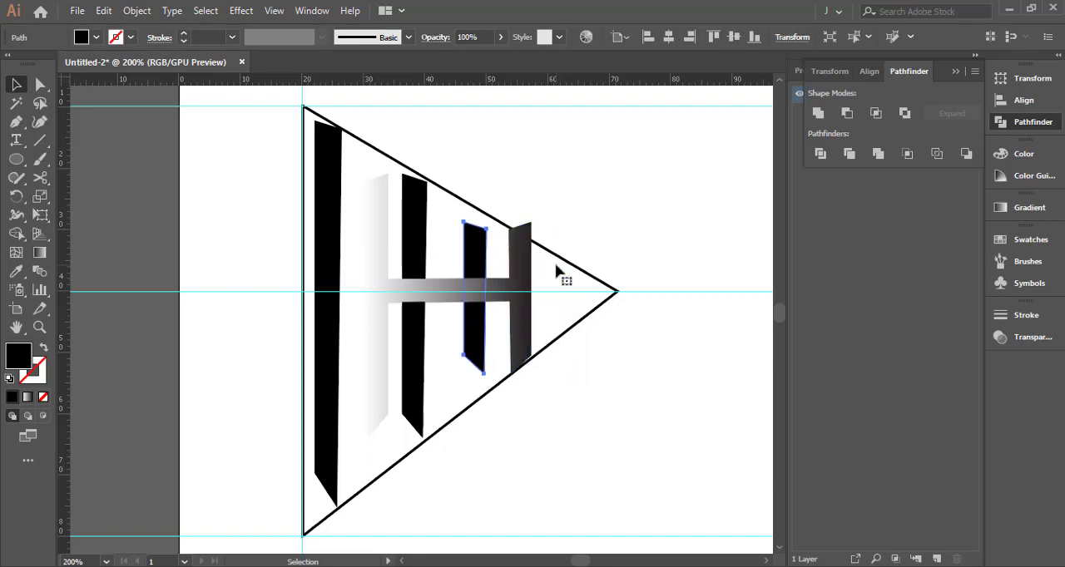
{"action": "key", "text": "e"}
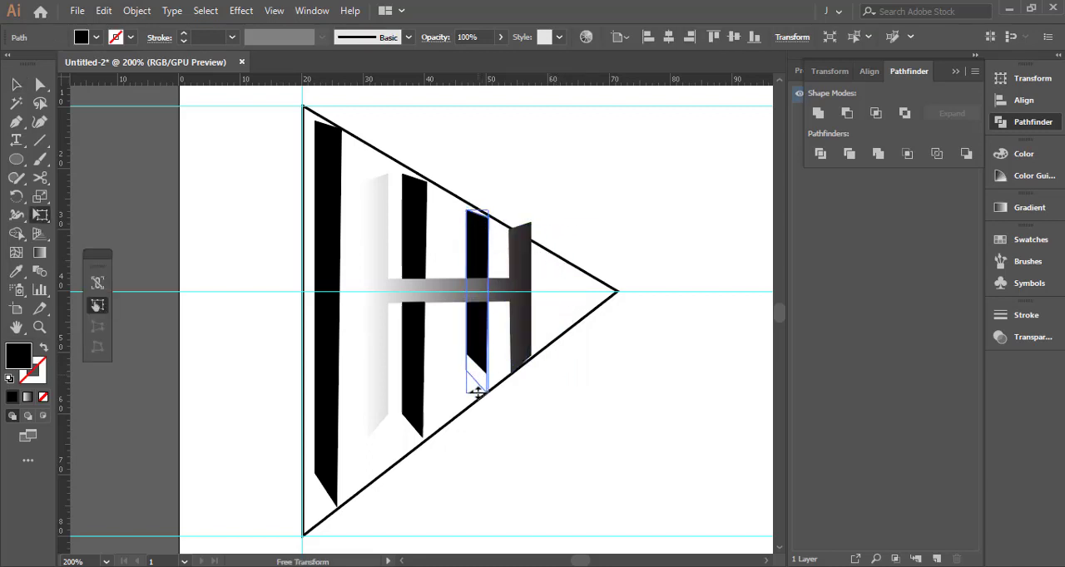
{"action": "left_click_drag", "start_coordinate": [477, 393], "coordinate": [478, 392]}
{"action": "key", "text": "v"}
{"action": "left_click", "coordinate": [446, 399]}
Stretch the middle bar upward and downward with Free Transform so its ends reach the triangle's slanted sides
{"action": "left_click", "coordinate": [416, 245]}
{"action": "key", "text": "e"}
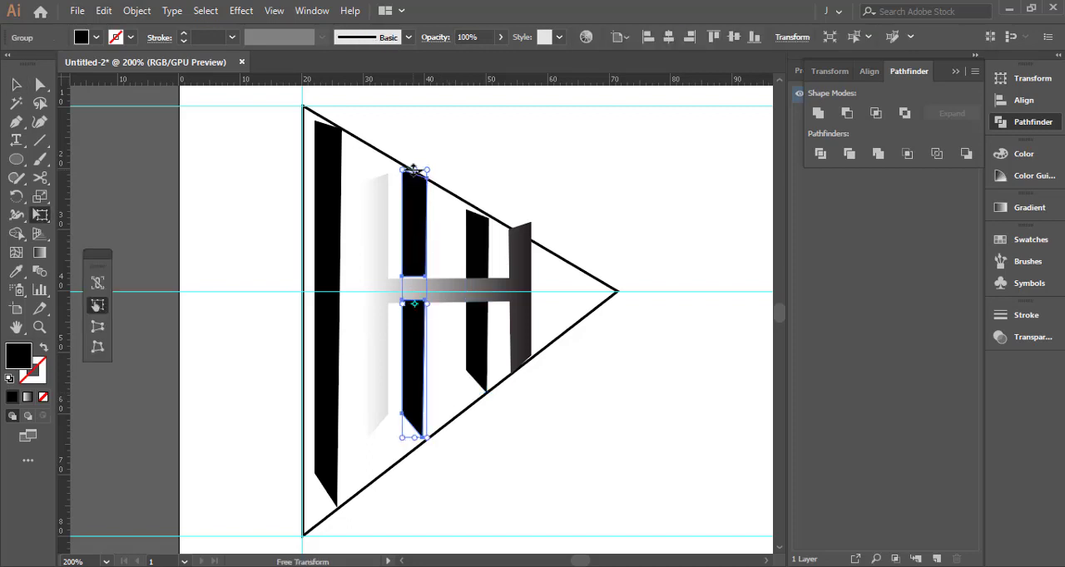
{"action": "key", "text": "v"}
{"action": "left_click", "coordinate": [428, 406]}
{"action": "left_click", "coordinate": [417, 403]}
{"action": "key", "text": "e"}
{"action": "left_click_drag", "start_coordinate": [414, 443], "coordinate": [415, 442]}
{"action": "key", "text": "v"}
{"action": "left_click", "coordinate": [433, 398]}
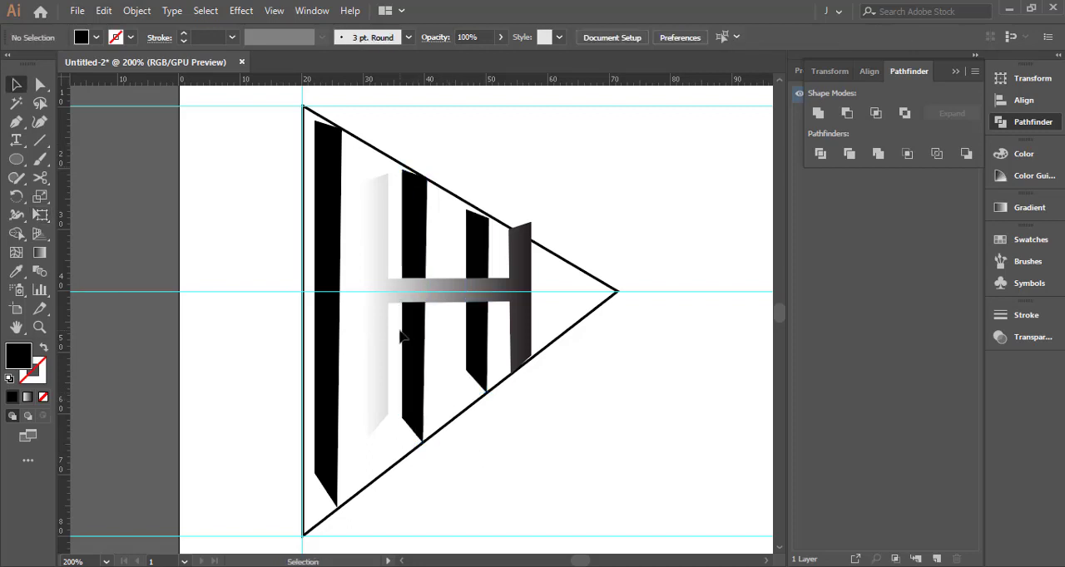
Raise the middle bar's upper-left corner point so its top slopes along the triangle's upper edge
{"action": "left_click_drag", "start_coordinate": [404, 337], "coordinate": [443, 392]}
{"action": "key", "text": "a"}
{"action": "left_click", "coordinate": [446, 284]}
{"action": "scroll", "coordinate": [443, 231], "scroll_direction": "up", "scroll_amount": 3}
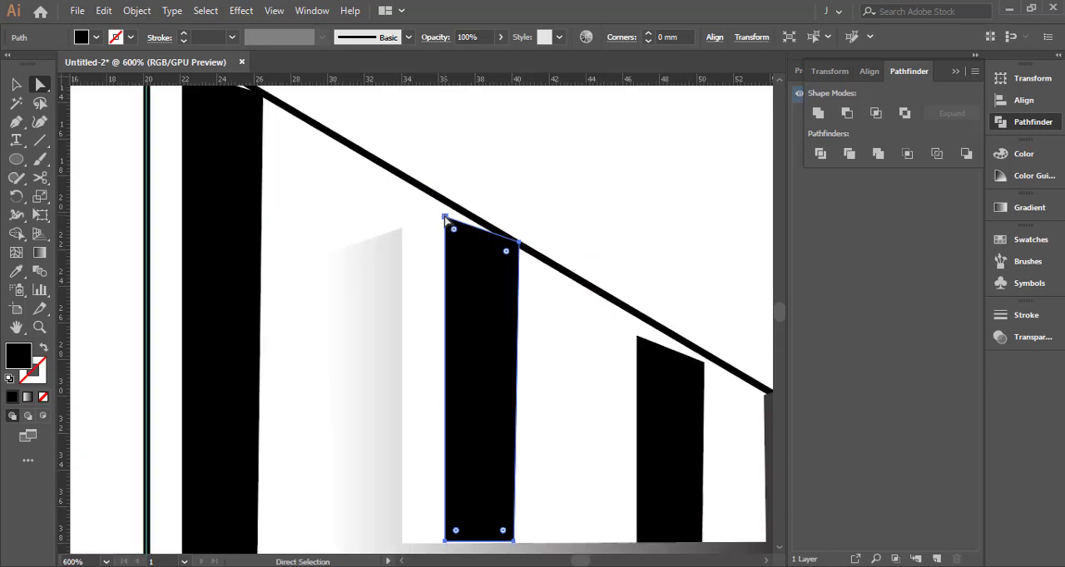
{"action": "left_click_drag", "start_coordinate": [446, 218], "coordinate": [448, 206]}
{"action": "key", "text": "ctrl+shift+a"}
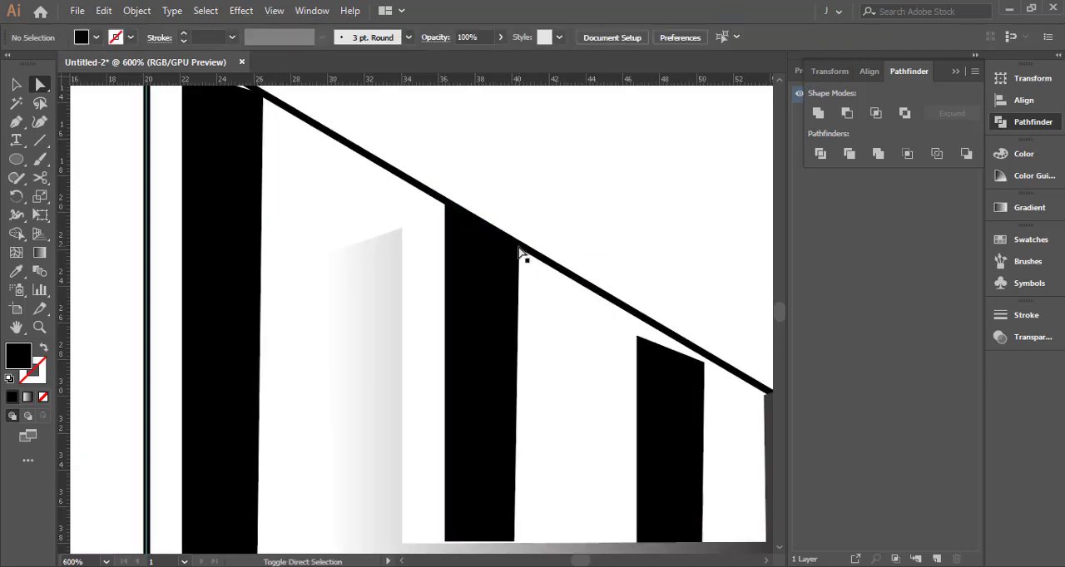
Raise the smallest bar's upper-left corner point and adjust its top to follow the triangle's upper edge
{"action": "left_click_drag", "start_coordinate": [520, 243], "coordinate": [409, 151]}
{"action": "key", "text": "ctrl+shift+a"}
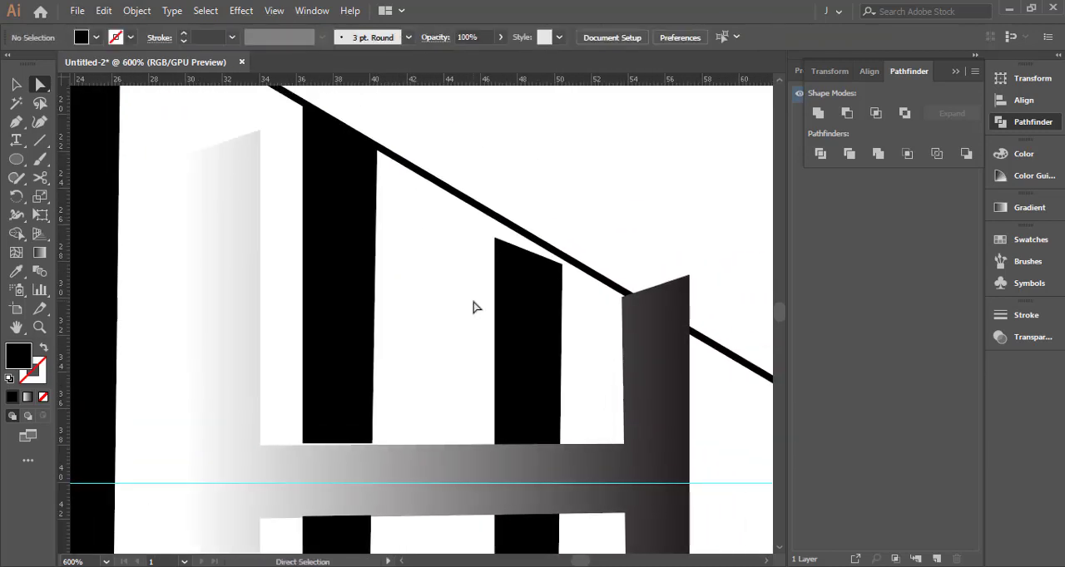
{"action": "left_click", "coordinate": [506, 308]}
{"action": "left_click_drag", "start_coordinate": [495, 241], "coordinate": [495, 235]}
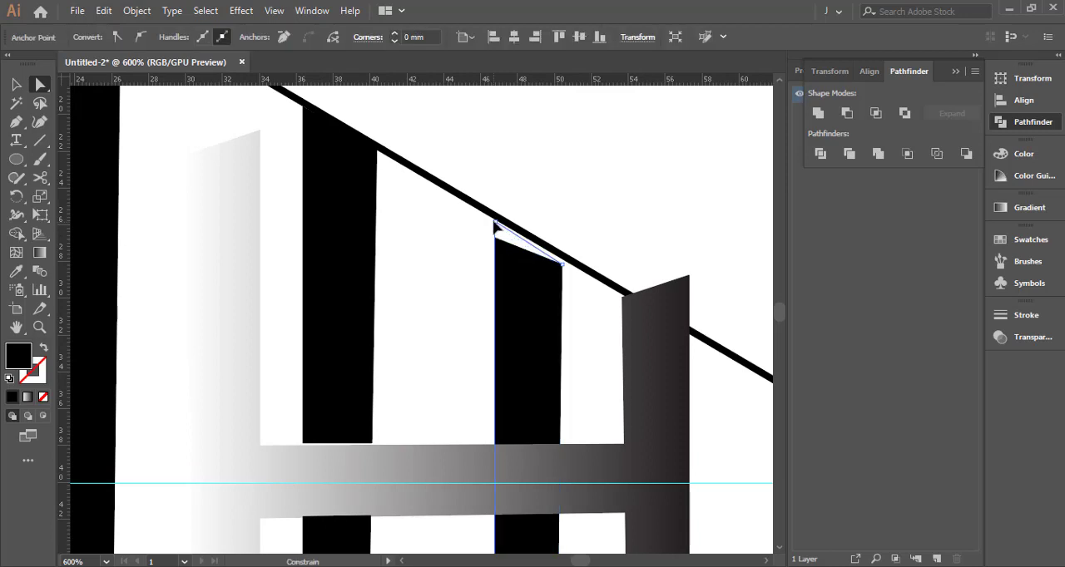
{"action": "left_click", "coordinate": [567, 231]}
{"action": "scroll", "coordinate": [538, 267], "scroll_direction": "up", "scroll_amount": 1}
{"action": "left_click", "coordinate": [540, 269]}
{"action": "left_click", "coordinate": [570, 257]}
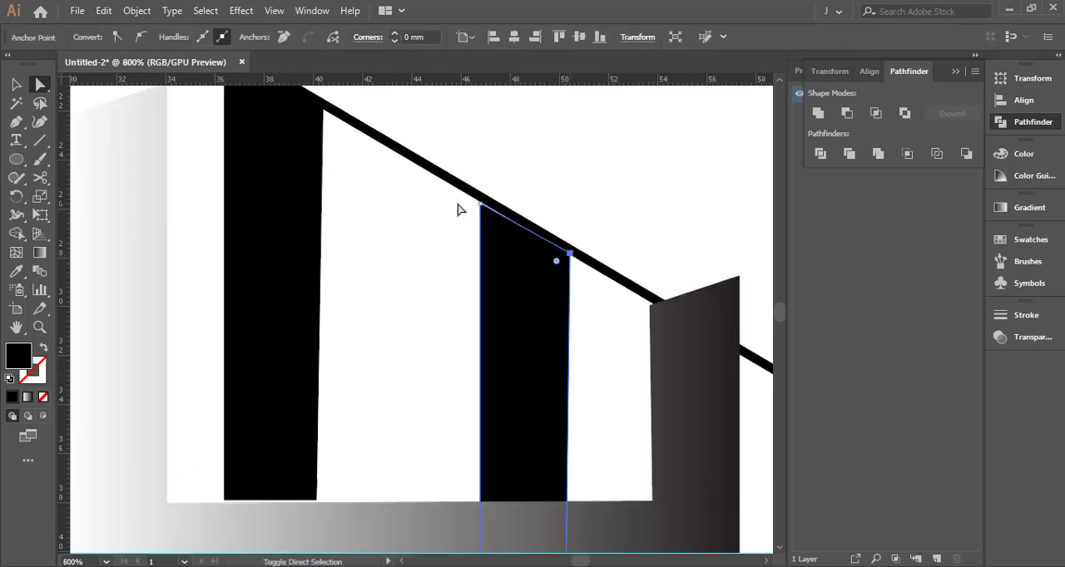
{"action": "left_click", "coordinate": [512, 192]}
Extend the tallest bar's pointed lower corner to meet the triangle's lower edge
{"action": "left_click_drag", "start_coordinate": [514, 532], "coordinate": [501, 162]}
{"action": "left_click_drag", "start_coordinate": [484, 369], "coordinate": [674, 338]}
{"action": "left_click_drag", "start_coordinate": [476, 359], "coordinate": [512, 200]}
{"action": "key", "text": "ctrl+z"}
{"action": "left_click_drag", "start_coordinate": [551, 366], "coordinate": [555, 112]}
{"action": "left_click_drag", "start_coordinate": [329, 412], "coordinate": [568, 122]}
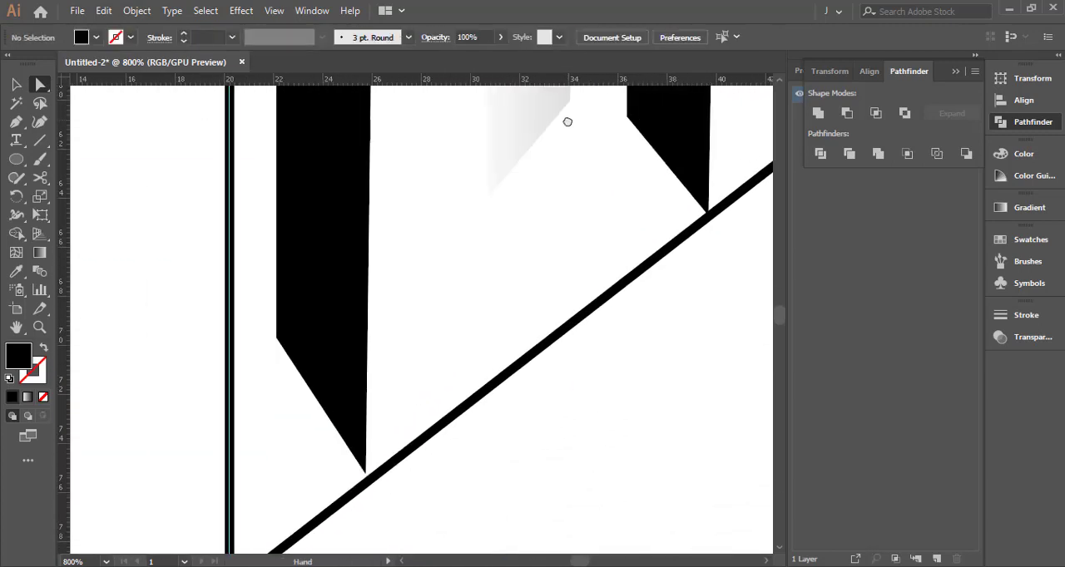
{"action": "left_click_drag", "start_coordinate": [397, 382], "coordinate": [469, 259]}
{"action": "left_click", "coordinate": [423, 317]}
{"action": "left_click_drag", "start_coordinate": [434, 348], "coordinate": [439, 358]}
{"action": "left_click", "coordinate": [466, 302]}
Raise the tallest bar's upper-left corner point so its top follows the triangle's upper edge
{"action": "scroll", "coordinate": [466, 304], "scroll_direction": "down", "scroll_amount": 3}
{"action": "left_click_drag", "start_coordinate": [466, 150], "coordinate": [425, 452]}
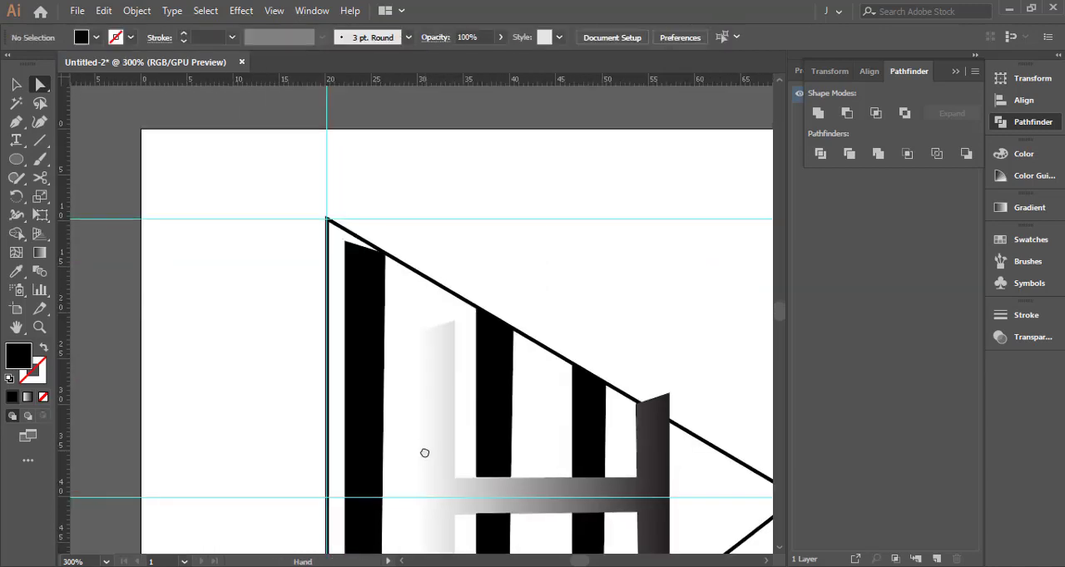
{"action": "scroll", "coordinate": [351, 255], "scroll_direction": "up", "scroll_amount": 3}
{"action": "left_click", "coordinate": [375, 270]}
{"action": "left_click_drag", "start_coordinate": [352, 254], "coordinate": [364, 213]}
{"action": "left_click", "coordinate": [472, 288]}
{"action": "left_click", "coordinate": [368, 223]}
{"action": "left_click", "coordinate": [439, 289]}
Fine-tune the middle bar's upper-left corner point against the triangle's upper edge
{"action": "left_click_drag", "start_coordinate": [465, 352], "coordinate": [287, 228]}
{"action": "scroll", "coordinate": [534, 322], "scroll_direction": "up", "scroll_amount": 2}
{"action": "left_click", "coordinate": [561, 313]}
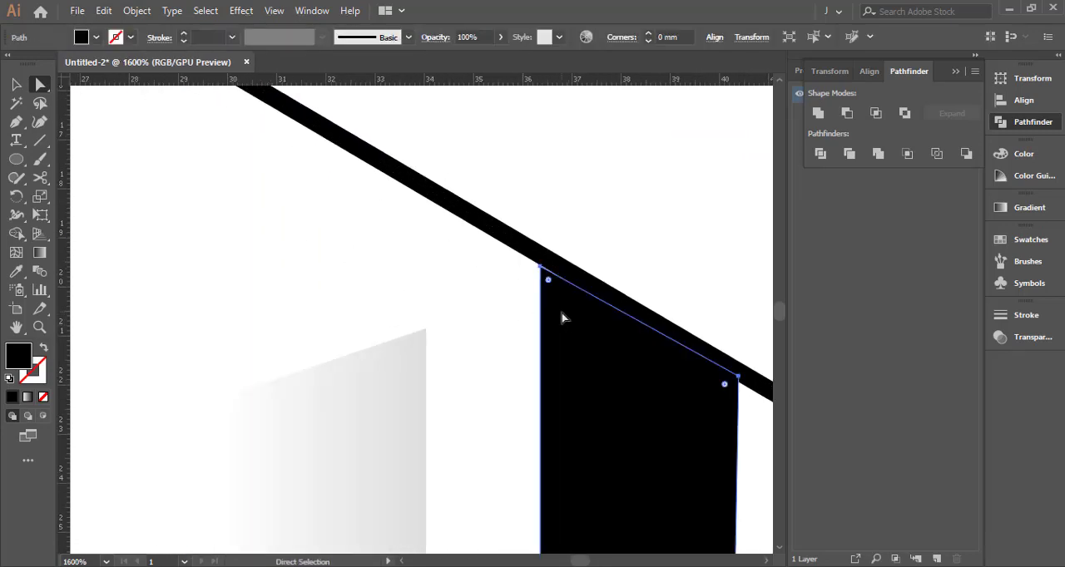
{"action": "left_click", "coordinate": [542, 267]}
{"action": "left_click", "coordinate": [524, 292]}
{"action": "scroll", "coordinate": [527, 297], "scroll_direction": "down", "scroll_amount": 6}
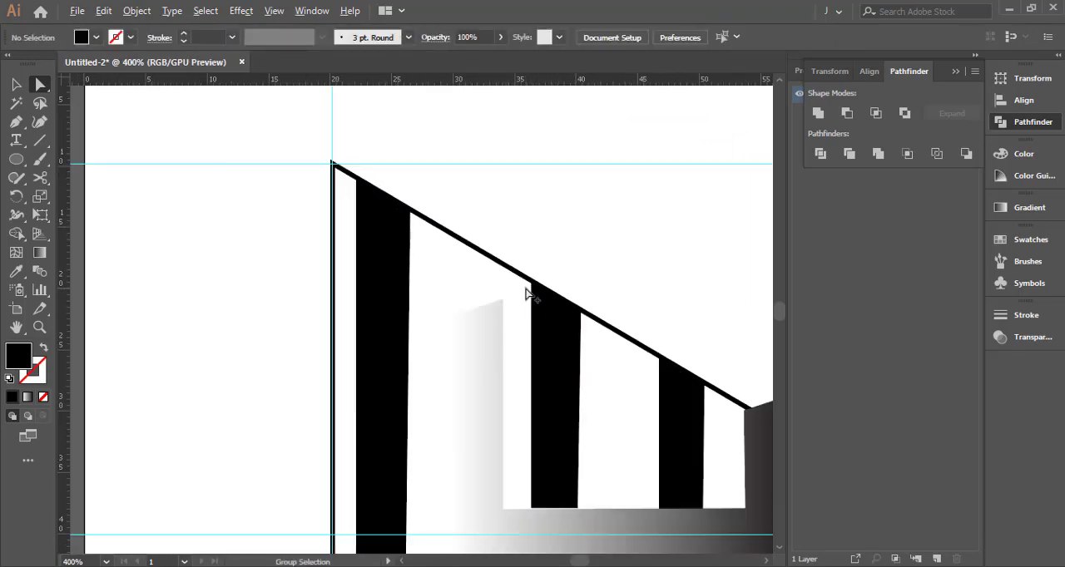
Change the H shape's fill from the gradient to RGB Red
{"action": "scroll", "coordinate": [529, 278], "scroll_direction": "up", "scroll_amount": 1}
{"action": "left_click", "coordinate": [454, 302]}
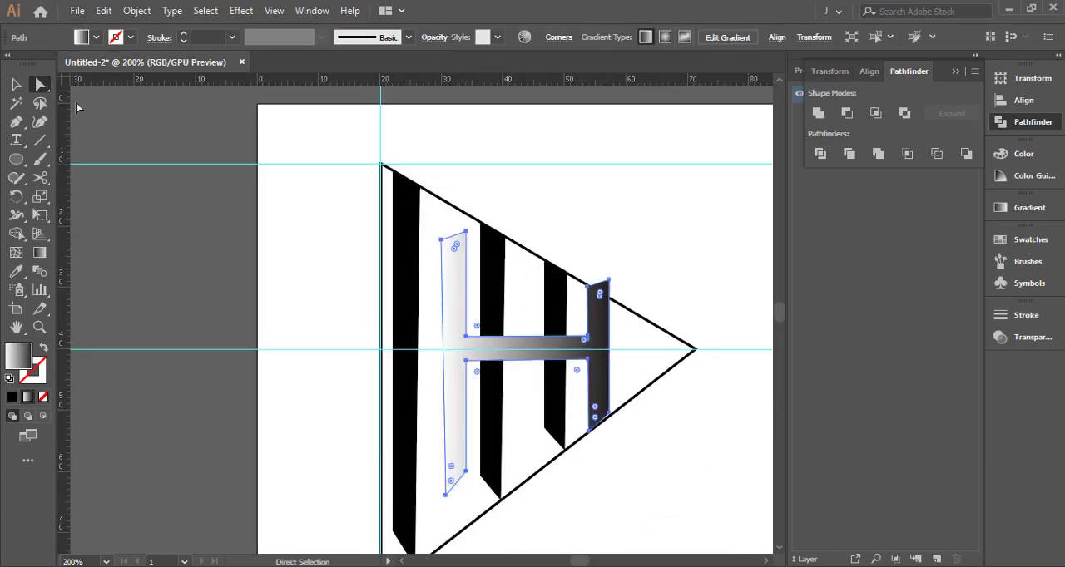
{"action": "left_click", "coordinate": [97, 36]}
{"action": "left_click", "coordinate": [21, 96]}
{"action": "left_click", "coordinate": [54, 63]}
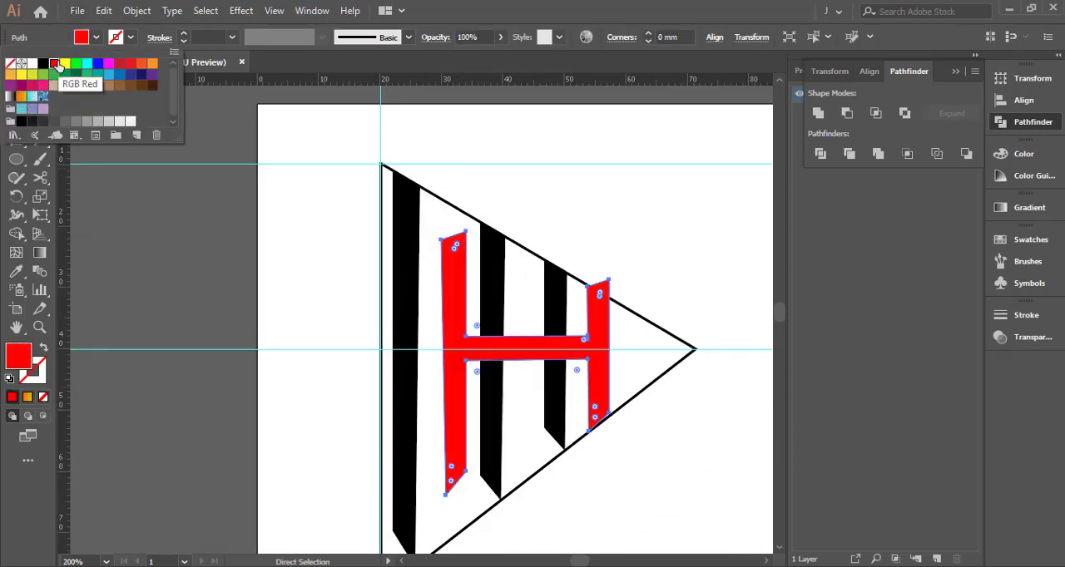
{"action": "key", "text": "Escape"}
{"action": "left_click", "coordinate": [582, 235]}
Ungroup the upper and lower pieces of the middle black bar
{"action": "key", "text": "v"}
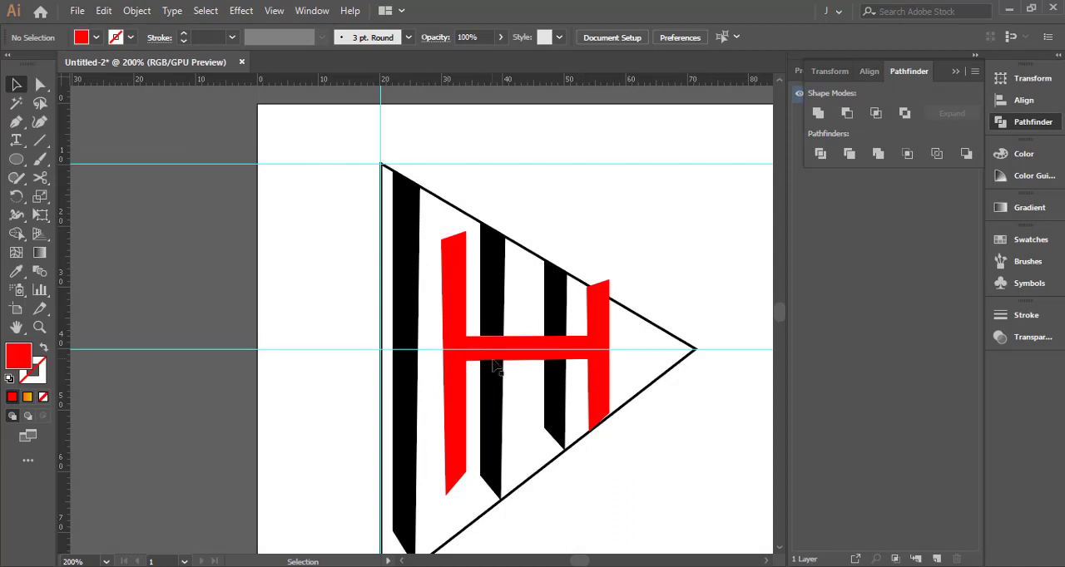
{"action": "scroll", "coordinate": [492, 361], "scroll_direction": "up", "scroll_amount": 2}
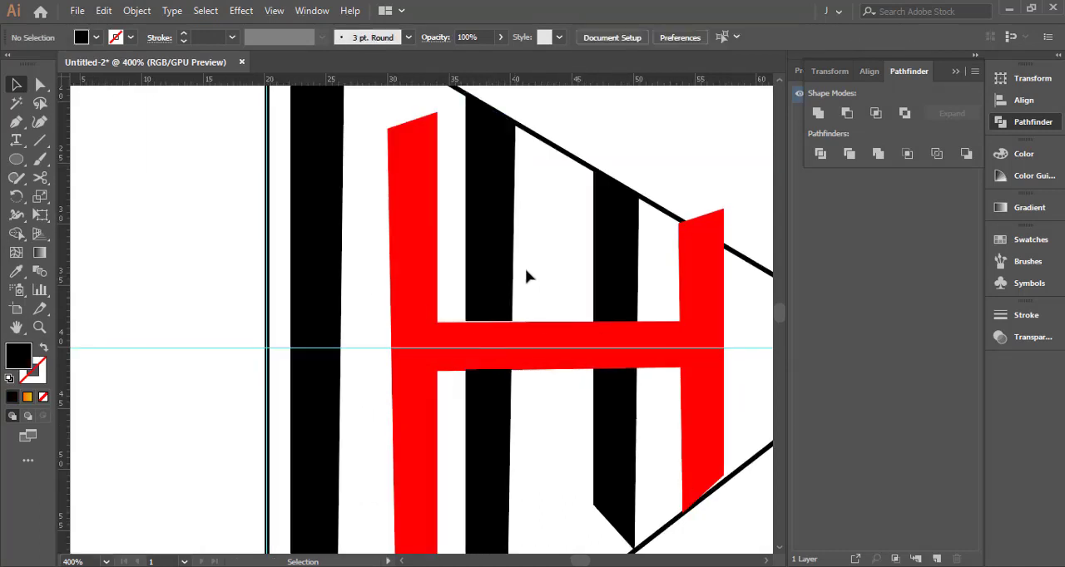
{"action": "right_click", "coordinate": [496, 264]}
{"action": "left_click", "coordinate": [514, 311]}
Try to move the middle bar's upper piece up away from the H's crossbar, and undo the move
{"action": "left_click", "coordinate": [496, 321]}
{"action": "left_click_drag", "start_coordinate": [492, 324], "coordinate": [490, 313]}
{"action": "key", "text": "ctrl+z"}
{"action": "left_click", "coordinate": [517, 296]}
{"action": "scroll", "coordinate": [514, 303], "scroll_direction": "up", "scroll_amount": 1}
{"action": "left_click", "coordinate": [563, 255]}
{"action": "left_click", "coordinate": [561, 341]}
{"action": "left_click", "coordinate": [561, 258]}
{"action": "left_click_drag", "start_coordinate": [569, 232], "coordinate": [546, 361]}
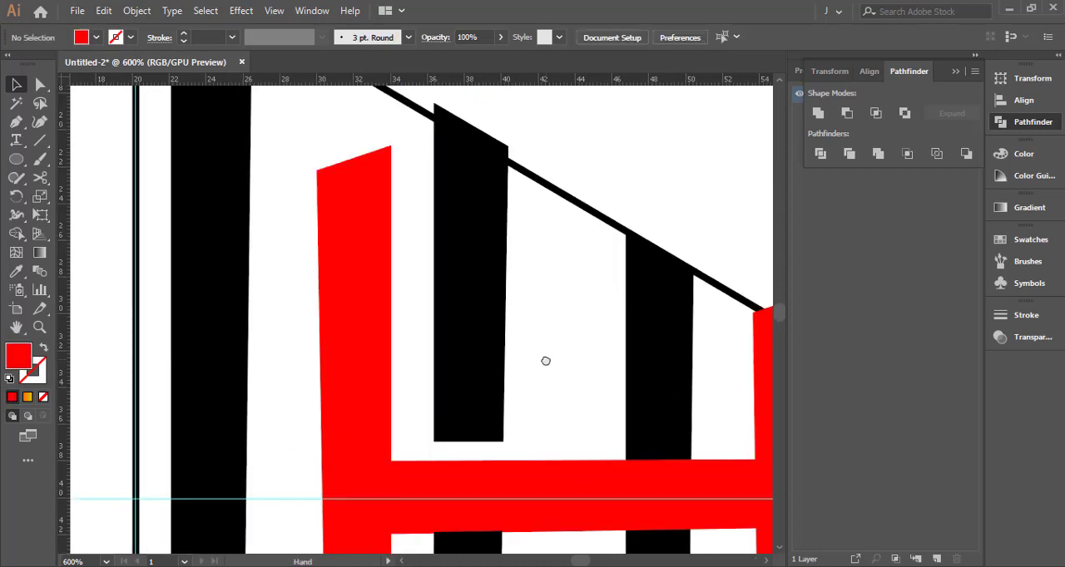
{"action": "key", "text": "ctrl+z"}
Shorten the middle bar's upper piece from its lower end with Free Transform, leaving a gap above the H's crossbar
{"action": "key", "text": "e"}
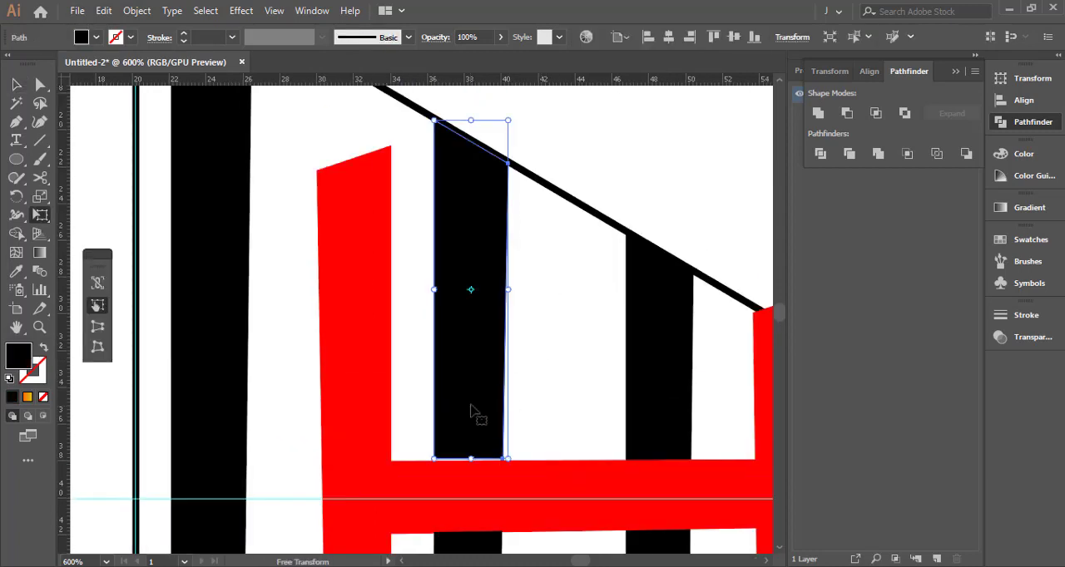
{"action": "left_click_drag", "start_coordinate": [469, 458], "coordinate": [469, 426]}
{"action": "key", "text": "v"}
{"action": "left_click", "coordinate": [549, 262]}
{"action": "key", "text": "space"}
{"action": "left_click_drag", "start_coordinate": [548, 250], "coordinate": [554, 380]}
Shorten the middle bar's lower piece from its upper end with Free Transform, leaving a gap below the H's crossbar
{"action": "left_click_drag", "start_coordinate": [584, 532], "coordinate": [590, 329]}
{"action": "left_click", "coordinate": [506, 281]}
{"action": "key", "text": "e"}
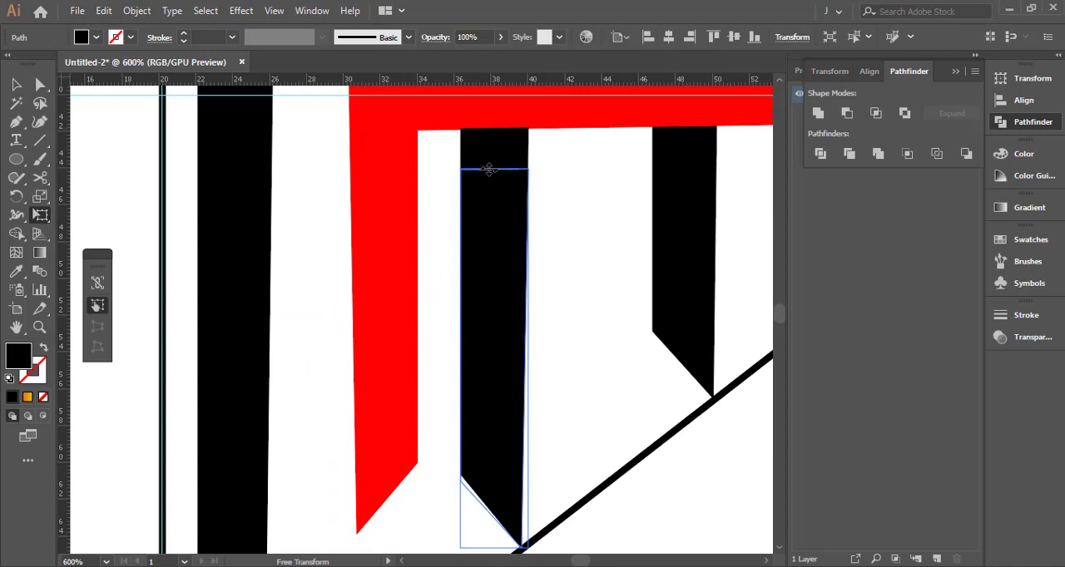
{"action": "left_click_drag", "start_coordinate": [489, 169], "coordinate": [489, 170]}
{"action": "key", "text": "v"}
{"action": "left_click", "coordinate": [572, 154]}
Draw a black rectangle that exactly fills the gap between the middle bar's upper piece and the crossbar
{"action": "key", "text": "space"}
{"action": "left_click_drag", "start_coordinate": [572, 154], "coordinate": [560, 308]}
{"action": "key", "text": "m"}
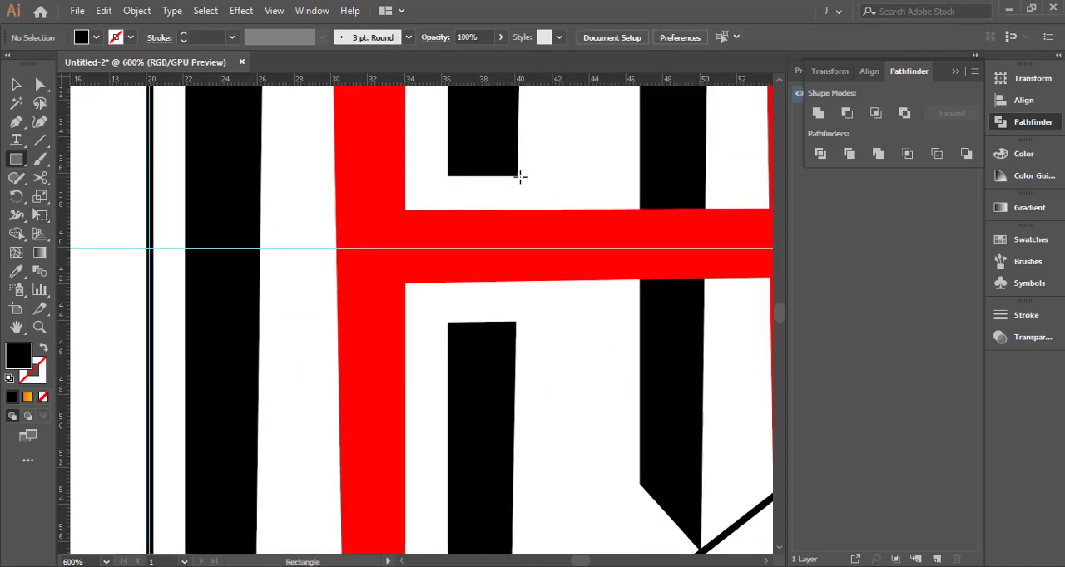
{"action": "left_click_drag", "start_coordinate": [446, 212], "coordinate": [447, 210]}
{"action": "key", "text": "v"}
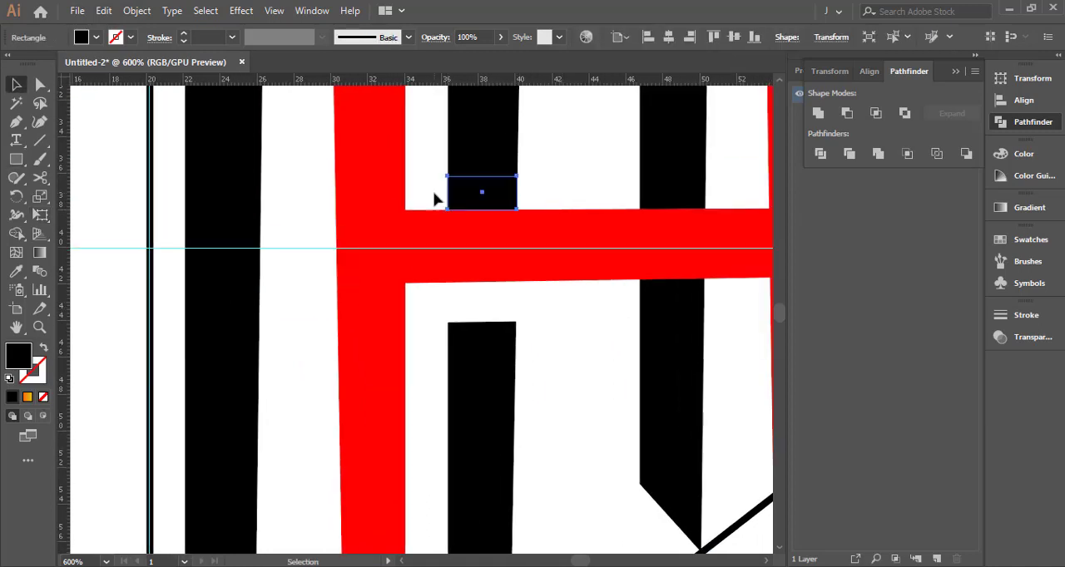
Move the spacer rectangle straight down so its top edge sits against the underside of the H's crossbar
{"action": "key", "text": "Down"}
{"action": "key", "text": "Down"}
{"action": "key", "text": "Down"}
{"action": "key", "text": "Down"}
{"action": "key", "text": "Down"}
{"action": "key", "text": "Down"}
{"action": "key", "text": "Down"}
{"action": "key", "text": "Down"}
{"action": "key", "text": "Down"}
{"action": "key", "text": "Down"}
{"action": "key", "text": "Down"}
{"action": "key", "text": "Down"}
{"action": "key", "text": "Down"}
{"action": "key", "text": "Down"}
{"action": "key", "text": "Down"}
{"action": "key", "text": "Down"}
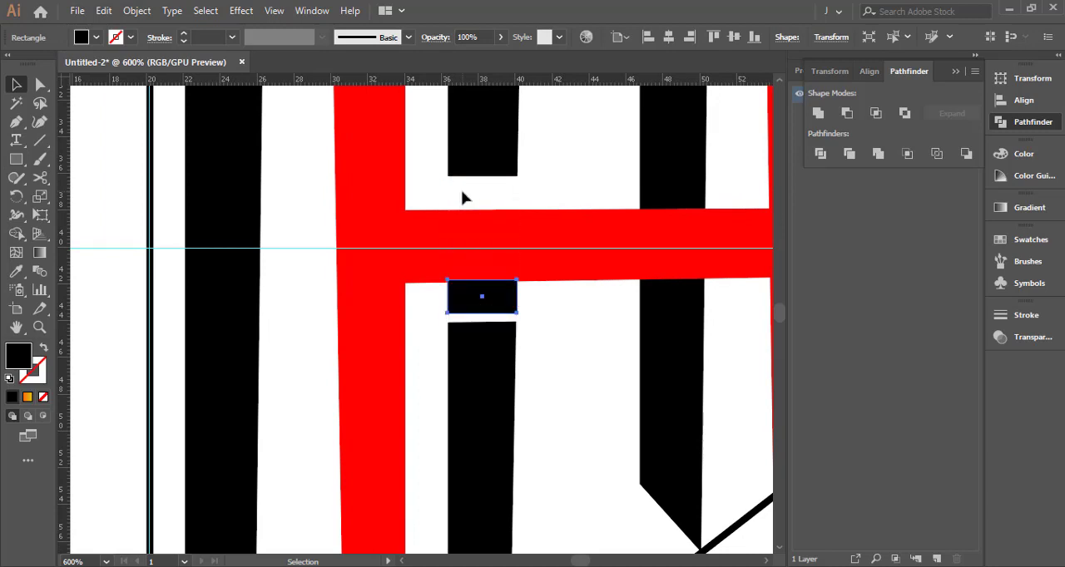
{"action": "scroll", "coordinate": [475, 278], "scroll_direction": "up", "scroll_amount": 3}
{"action": "left_click_drag", "start_coordinate": [469, 308], "coordinate": [468, 313]}
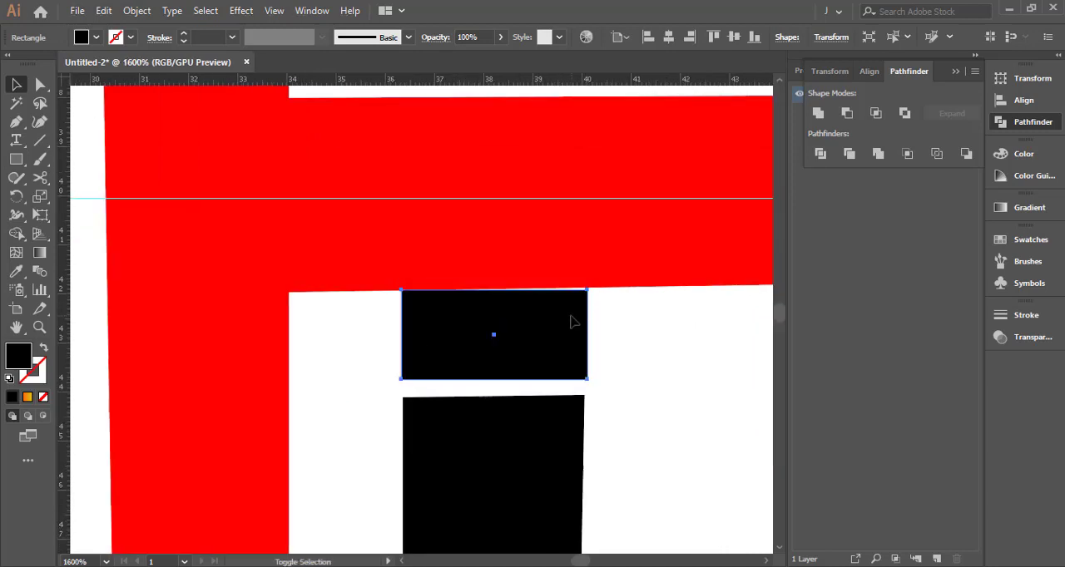
{"action": "left_click", "coordinate": [569, 315], "text": "shift"}
{"action": "left_click_drag", "start_coordinate": [563, 311], "coordinate": [554, 309]}
{"action": "left_click", "coordinate": [553, 311], "text": "shift"}
Extend the middle bar's lower piece up to the spacer rectangle's bottom edge, and delete the spacer
{"action": "left_click", "coordinate": [517, 422]}
{"action": "key", "text": "e"}
{"action": "left_click_drag", "start_coordinate": [492, 396], "coordinate": [492, 376]}
{"action": "key", "text": "v"}
{"action": "left_click", "coordinate": [635, 328]}
{"action": "left_click", "coordinate": [535, 327]}
{"action": "key", "text": "Delete"}
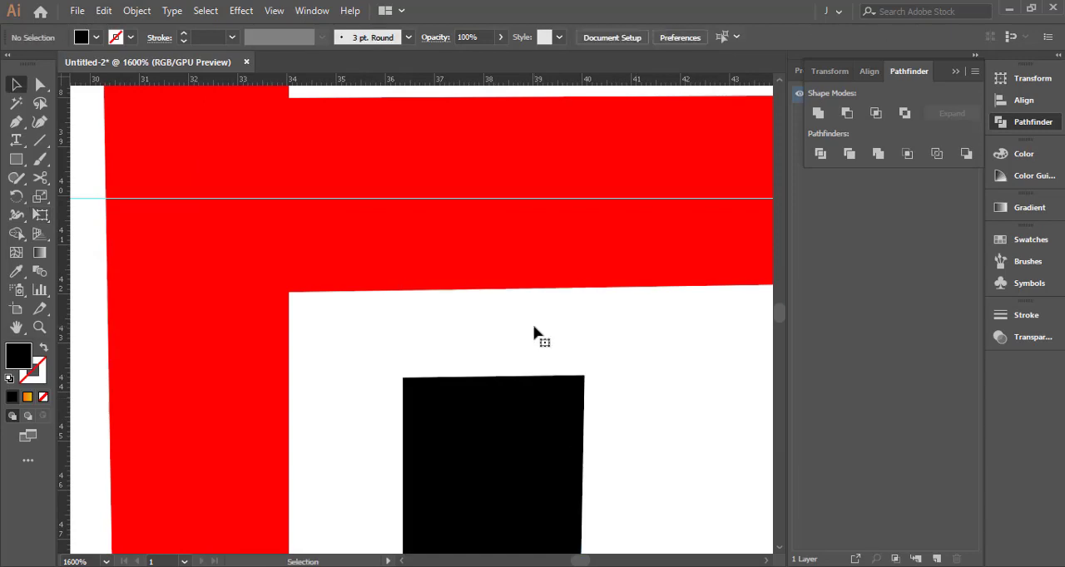
Delete the red H shape
{"action": "scroll", "coordinate": [534, 327], "scroll_direction": "down", "scroll_amount": 4}
{"action": "scroll", "coordinate": [542, 361], "scroll_direction": "down", "scroll_amount": 1}
{"action": "left_click", "coordinate": [676, 314]}
{"action": "key", "text": "a"}
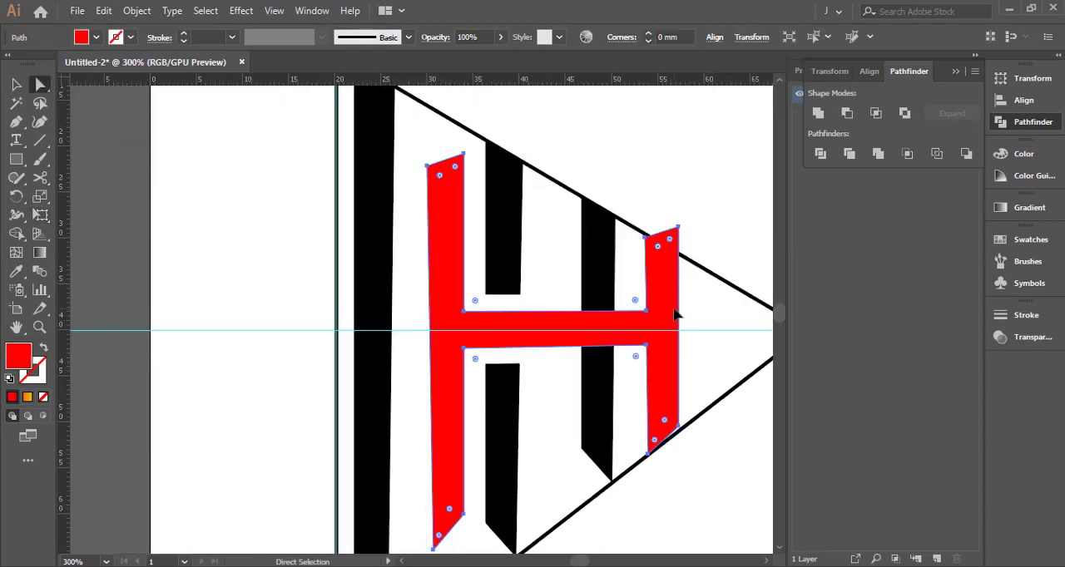
{"action": "key", "text": "Delete"}
Duplicate the smallest bar twice, placing one copy beside the tallest bar and one between the middle and smallest bars
{"action": "left_click", "coordinate": [594, 287]}
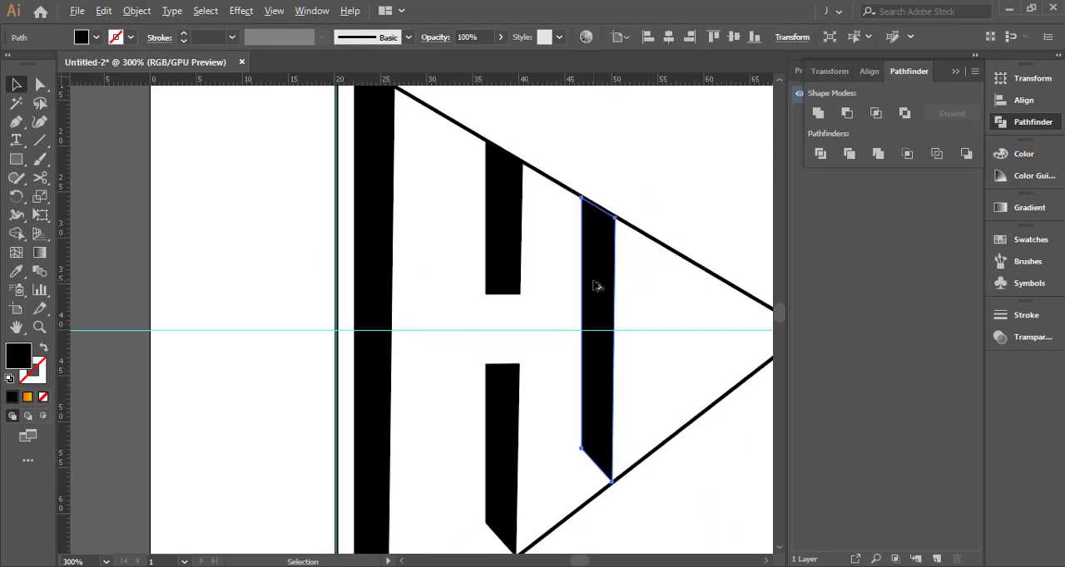
{"action": "left_click_drag", "start_coordinate": [598, 290], "coordinate": [432, 269]}
Shorten the copy between the middle and smallest bars, and stretch the copy beside the tallest bar vertically at both ends
{"action": "left_click", "coordinate": [552, 233]}
{"action": "key", "text": "e"}
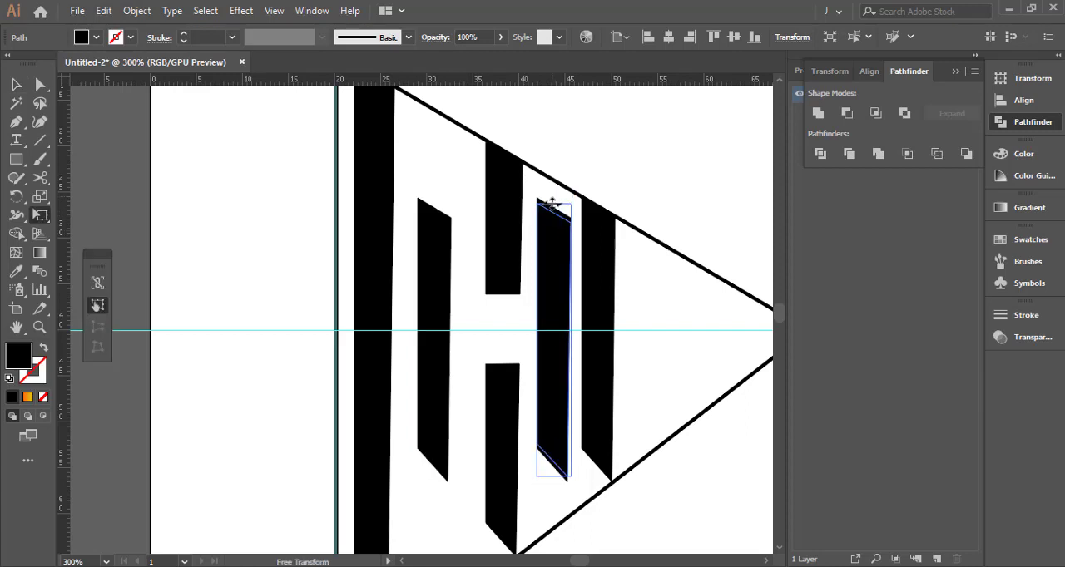
{"action": "left_click", "coordinate": [440, 174]}
{"action": "left_click", "coordinate": [440, 240]}
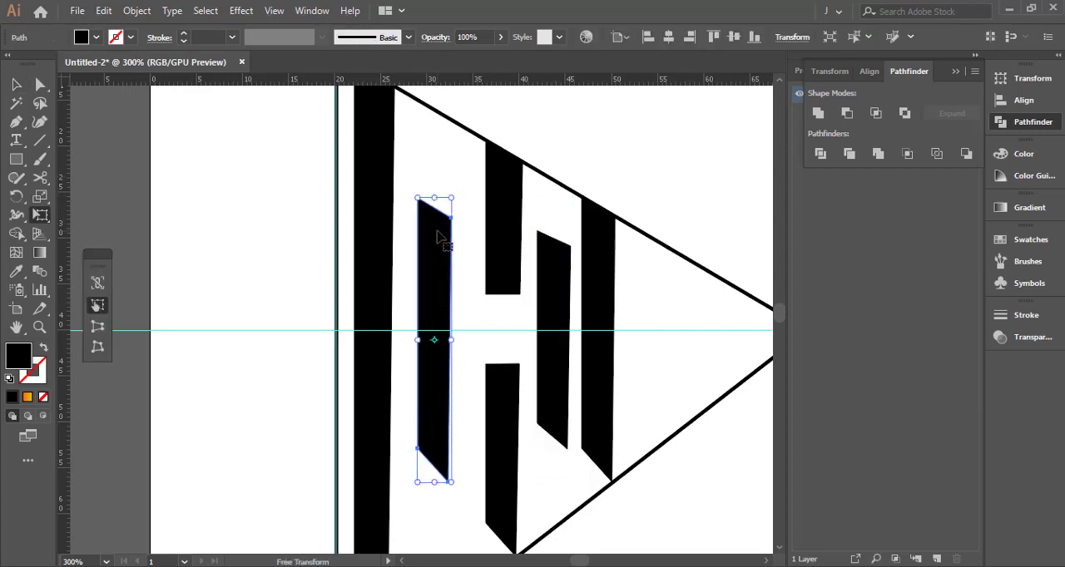
{"action": "left_click_drag", "start_coordinate": [439, 167], "coordinate": [438, 168]}
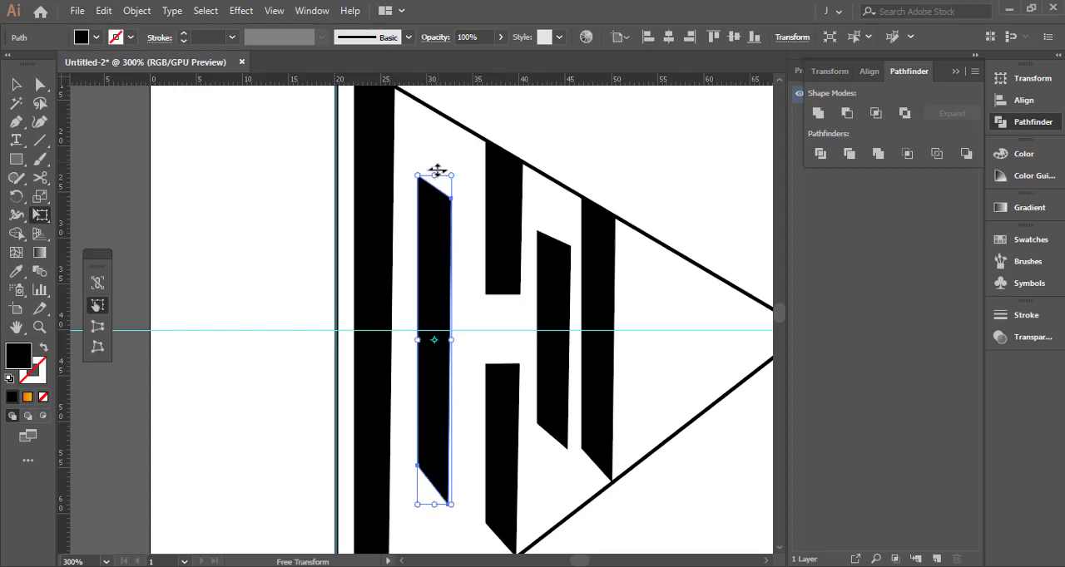
Reflect the two duplicated bars together across the Vertical axis
{"action": "key", "text": "v"}
{"action": "left_click", "coordinate": [560, 258], "text": "shift"}
{"action": "right_click", "coordinate": [556, 258]}
{"action": "mouse_move", "coordinate": [658, 469]}
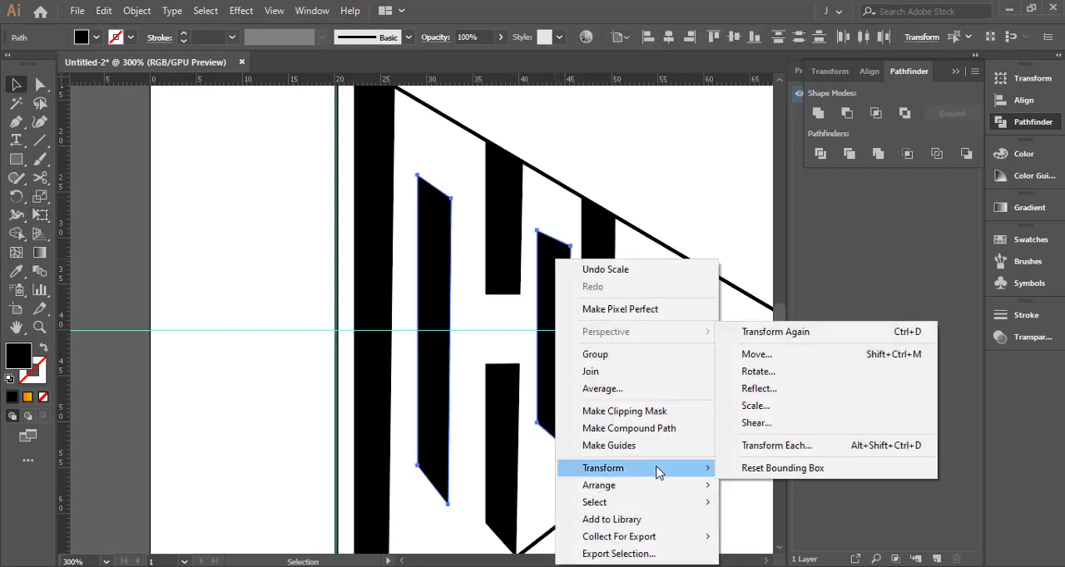
{"action": "left_click", "coordinate": [760, 370]}
{"action": "left_click", "coordinate": [820, 356]}
{"action": "left_click", "coordinate": [772, 392]}
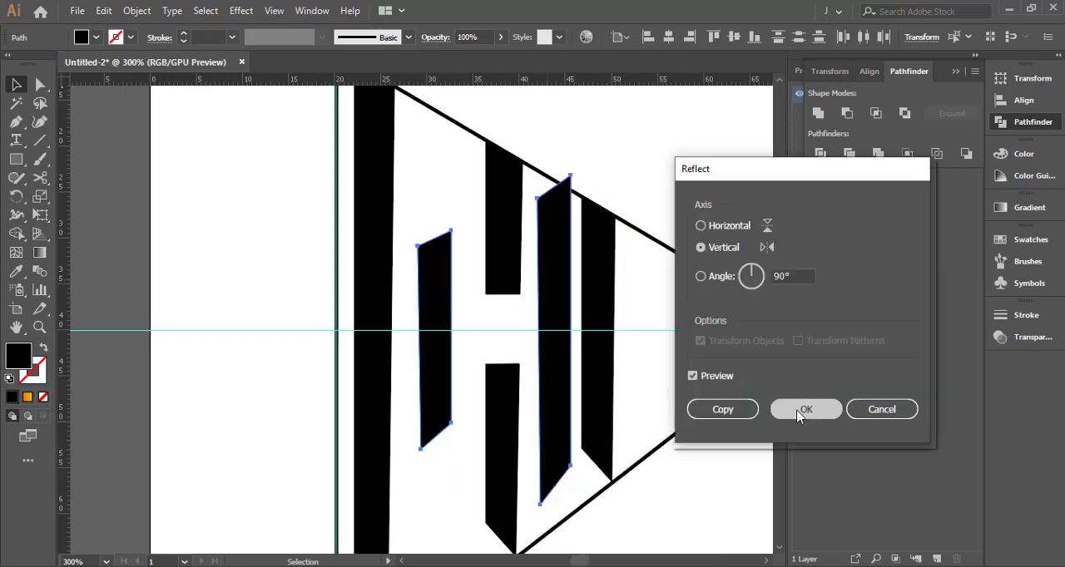
{"action": "left_click", "coordinate": [801, 409]}
Reposition the reflected bars, nudging the taller one to sit midway between the tallest bar and the middle bar
{"action": "mouse_move", "coordinate": [546, 297]}
{"action": "left_mouse_down"}
{"action": "mouse_move", "coordinate": [444, 297]}
{"action": "mouse_move", "coordinate": [561, 289]}
{"action": "left_mouse_up"}
{"action": "left_click", "coordinate": [466, 284]}
{"action": "left_click", "coordinate": [423, 279]}
{"action": "key", "text": "Right"}
{"action": "key", "text": "Right"}
{"action": "key", "text": "Right"}
{"action": "key", "text": "Right"}
{"action": "key", "text": "Right"}
{"action": "key", "text": "Right"}
{"action": "key", "text": "Right"}
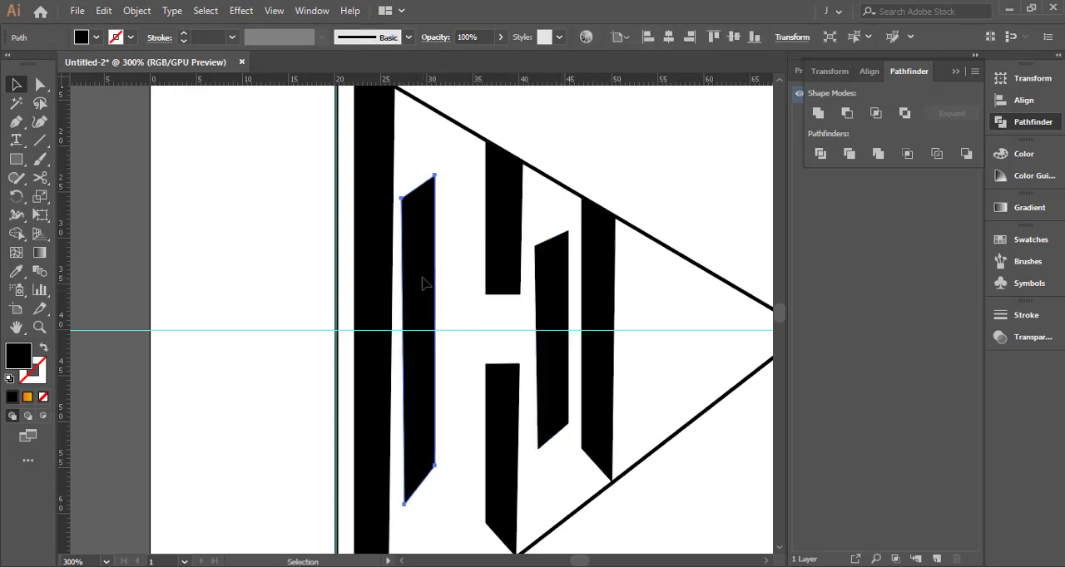
{"action": "key", "text": "Right"}
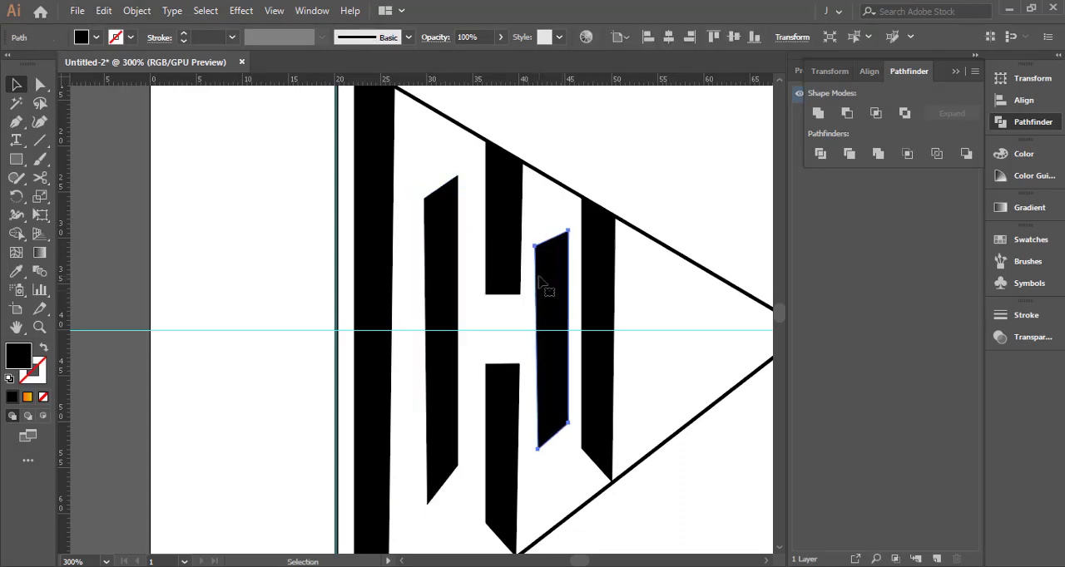
{"action": "left_click", "coordinate": [452, 274]}
{"action": "key", "text": "Left"}
{"action": "key", "text": "Left"}
{"action": "key", "text": "Left"}
{"action": "key", "text": "Left"}
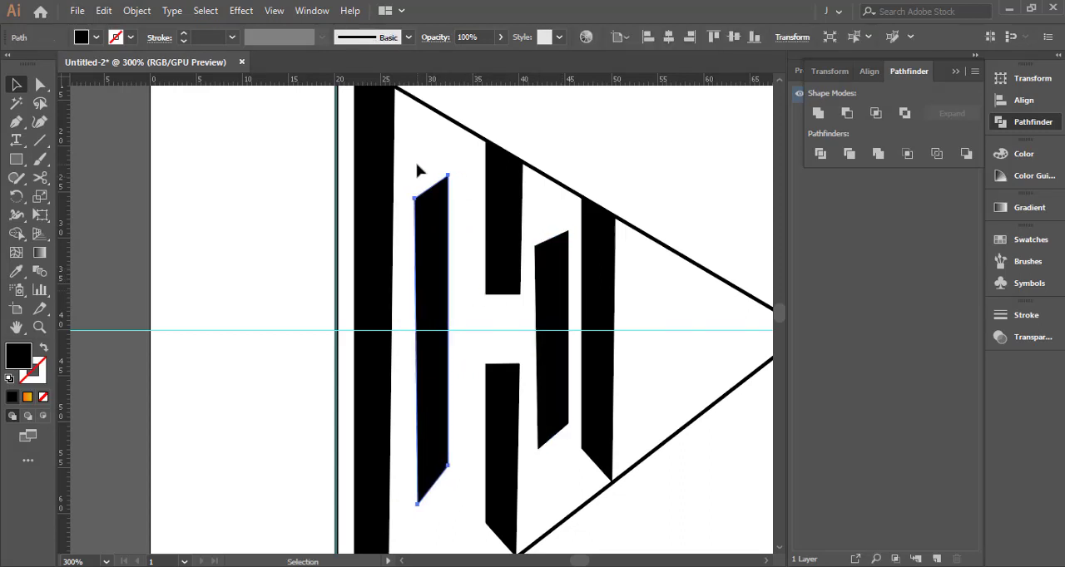
{"action": "key", "text": "Left"}
{"action": "left_click", "coordinate": [418, 162]}
Nudge both pieces of the middle bar and the shorter reflected bar toward the tallest bar to even out the gaps
{"action": "left_click", "coordinate": [496, 212]}
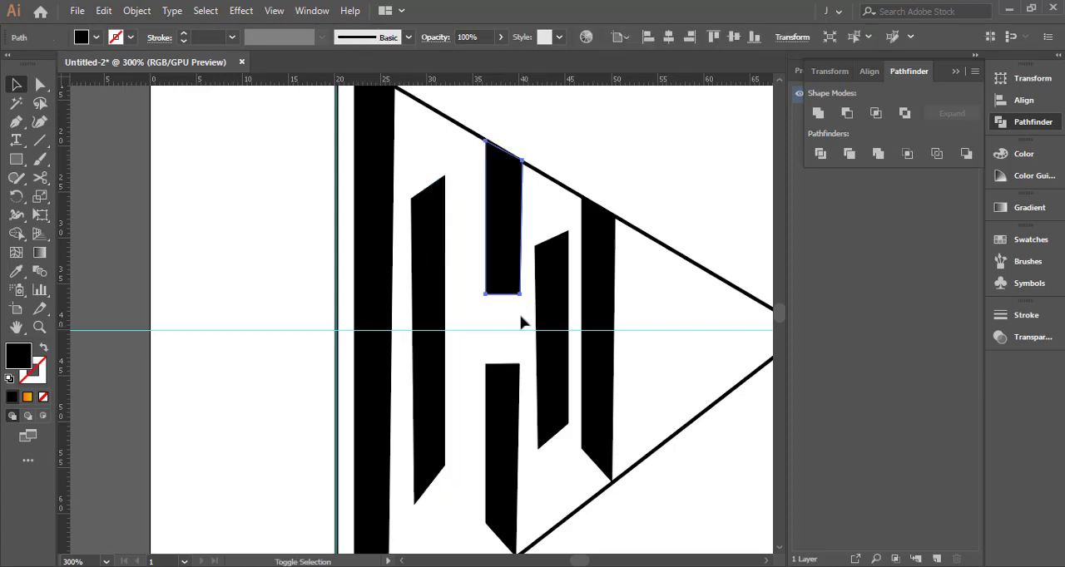
{"action": "key", "text": "Left"}
{"action": "key", "text": "Left"}
{"action": "key", "text": "Left"}
{"action": "left_click", "coordinate": [509, 392]}
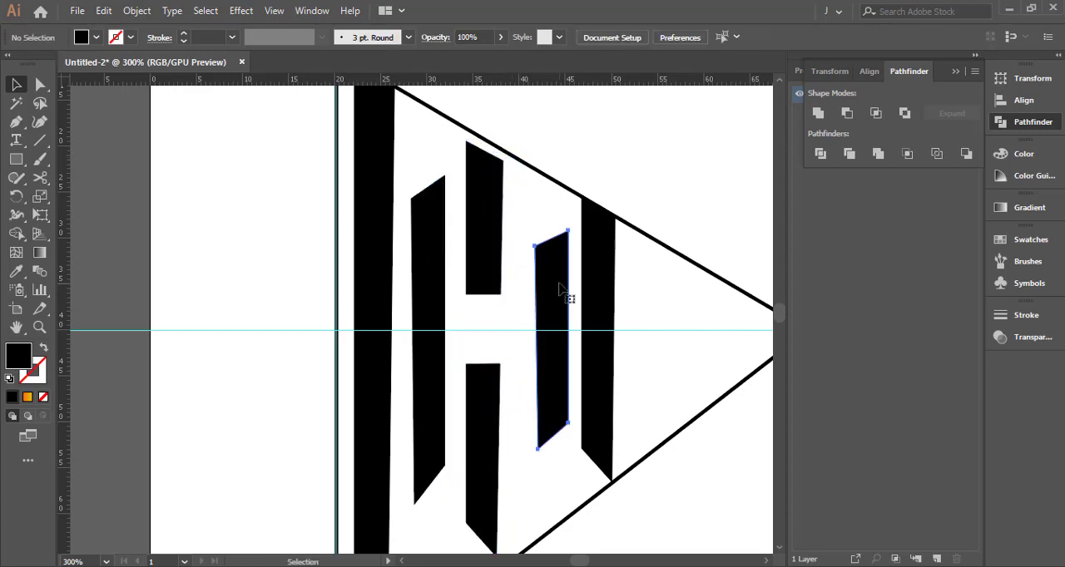
{"action": "left_click", "coordinate": [561, 290]}
{"action": "key", "text": "Left"}
{"action": "key", "text": "Left"}
{"action": "scroll", "coordinate": [482, 280], "scroll_direction": "up", "scroll_amount": 2}
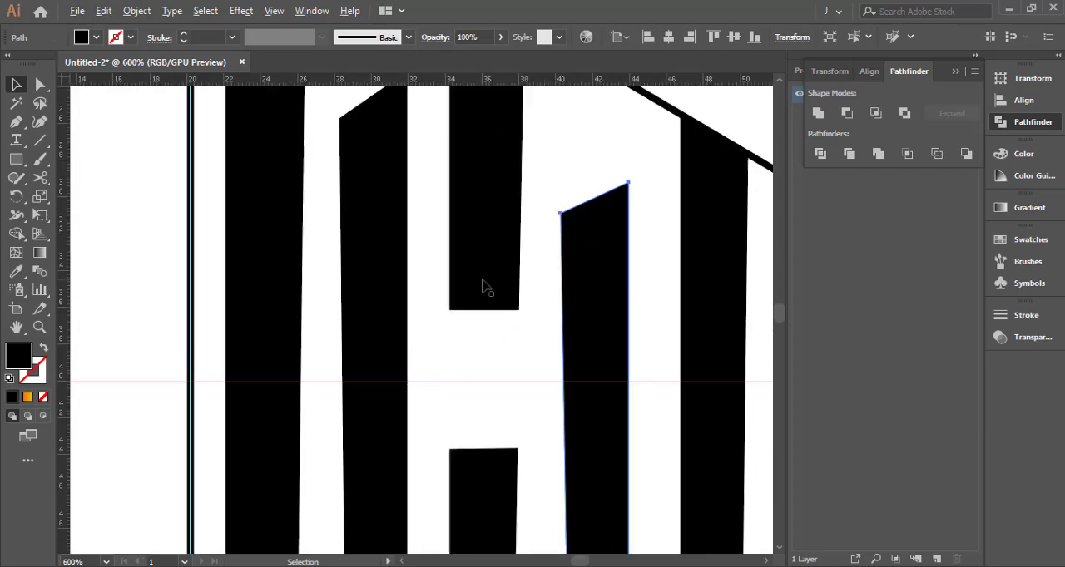
{"action": "left_click", "coordinate": [537, 241]}
Stretch the middle bar's upper piece upward to the triangle's upper edge
{"action": "scroll", "coordinate": [537, 241], "scroll_direction": "down", "scroll_amount": 2}
{"action": "scroll", "coordinate": [506, 116], "scroll_direction": "up", "scroll_amount": 3}
{"action": "left_click", "coordinate": [504, 207]}
{"action": "key", "text": "e"}
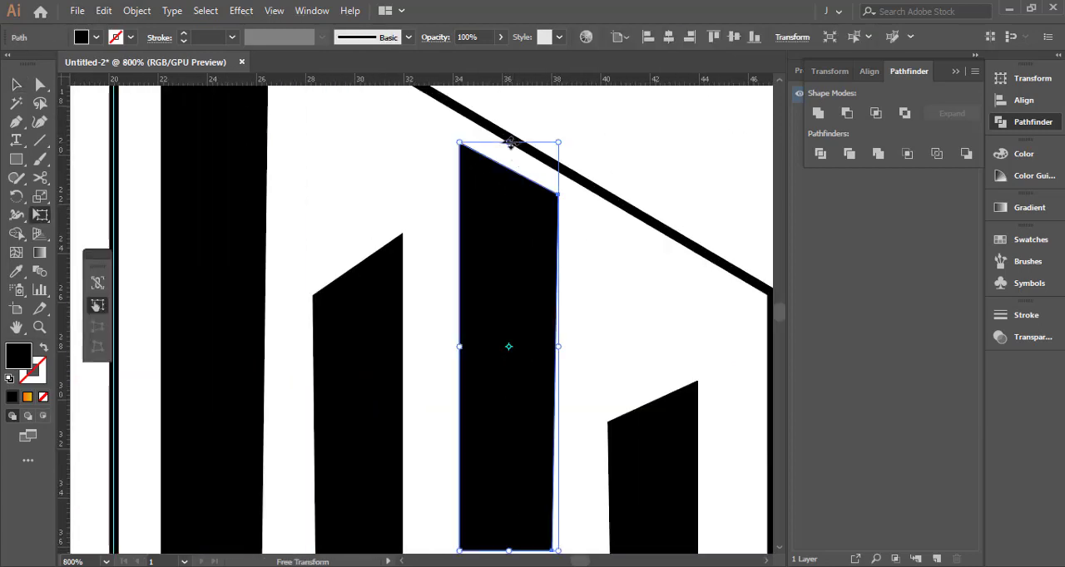
{"action": "left_click_drag", "start_coordinate": [510, 142], "coordinate": [518, 111]}
{"action": "key", "text": "v"}
{"action": "left_click", "coordinate": [575, 132]}
{"action": "left_click_drag", "start_coordinate": [571, 445], "coordinate": [575, 125]}
{"action": "left_click_drag", "start_coordinate": [574, 428], "coordinate": [587, 120]}
Stretch the middle bar's lower piece downward to the triangle's lower edge
{"action": "scroll", "coordinate": [579, 298], "scroll_direction": "down", "scroll_amount": 2}
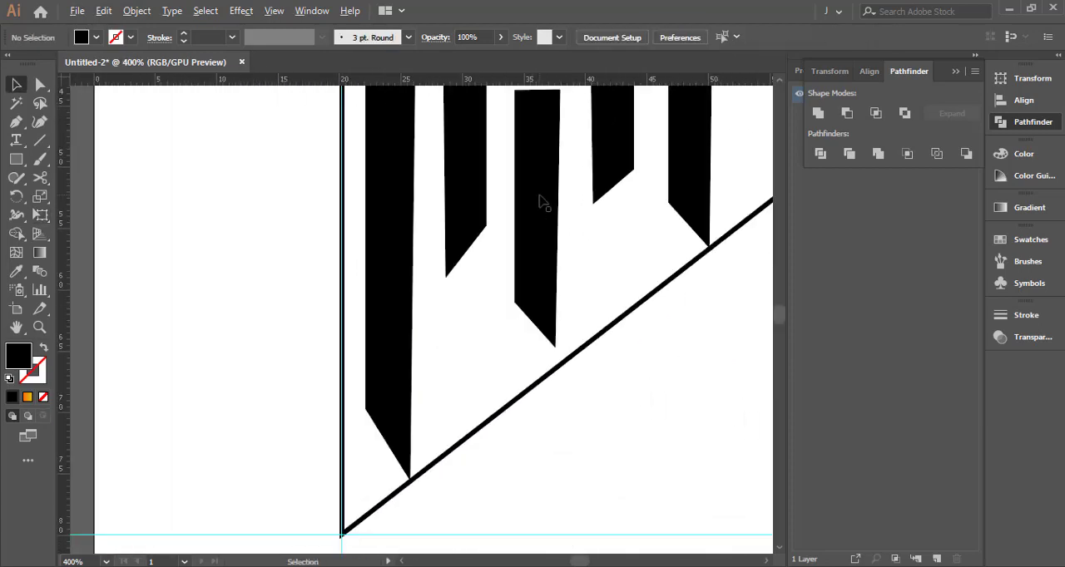
{"action": "left_click", "coordinate": [539, 224]}
{"action": "key", "text": "e"}
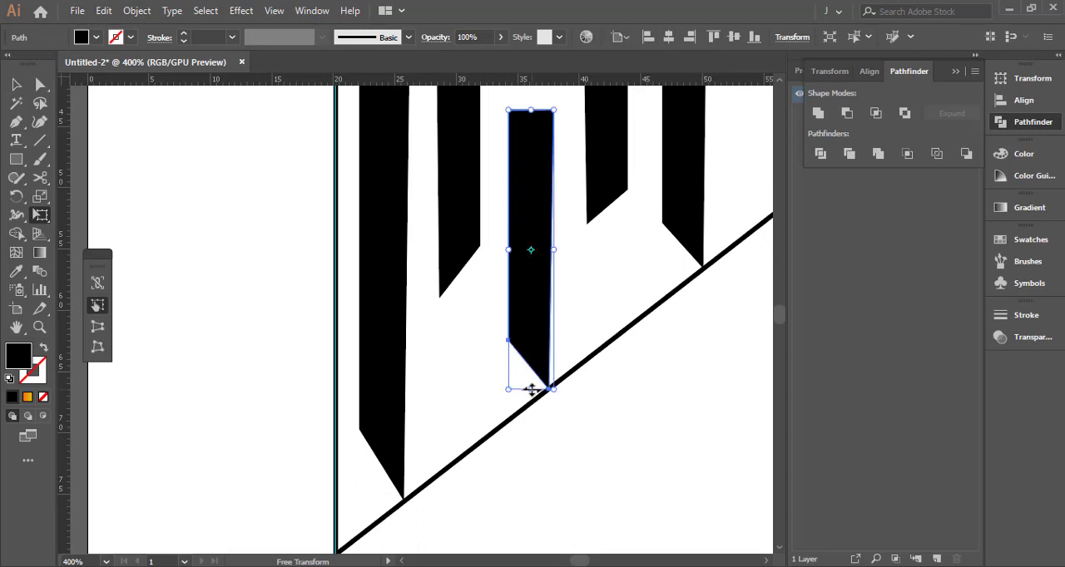
{"action": "key", "text": "v"}
{"action": "left_click", "coordinate": [584, 336]}
Extend the middle bar's upper piece down to the lower piece, closing the gap between them
{"action": "left_click_drag", "start_coordinate": [532, 145], "coordinate": [524, 383]}
{"action": "scroll", "coordinate": [524, 329], "scroll_direction": "down", "scroll_amount": 1}
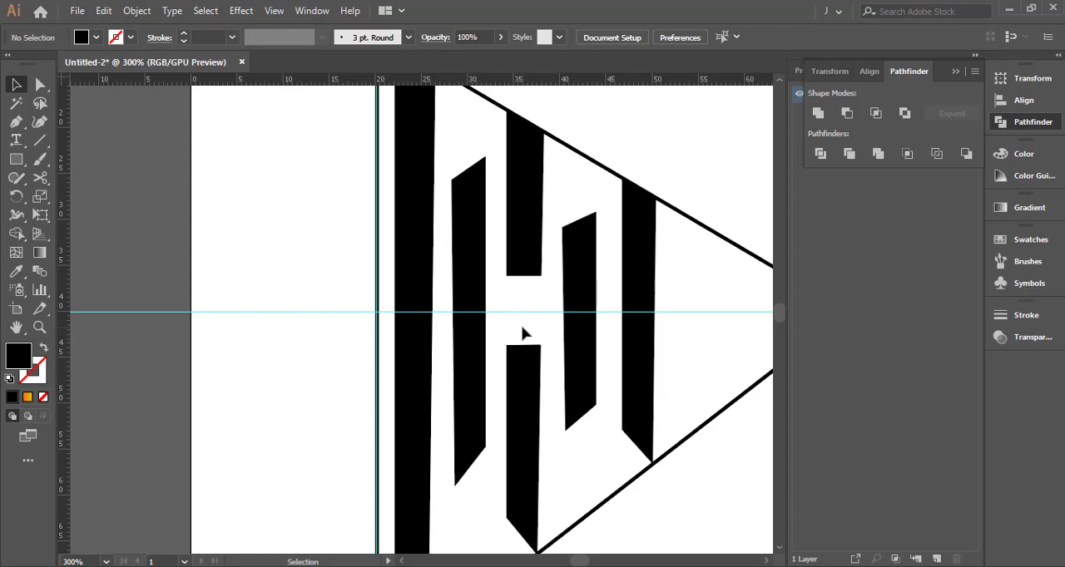
{"action": "scroll", "coordinate": [524, 325], "scroll_direction": "up", "scroll_amount": 2}
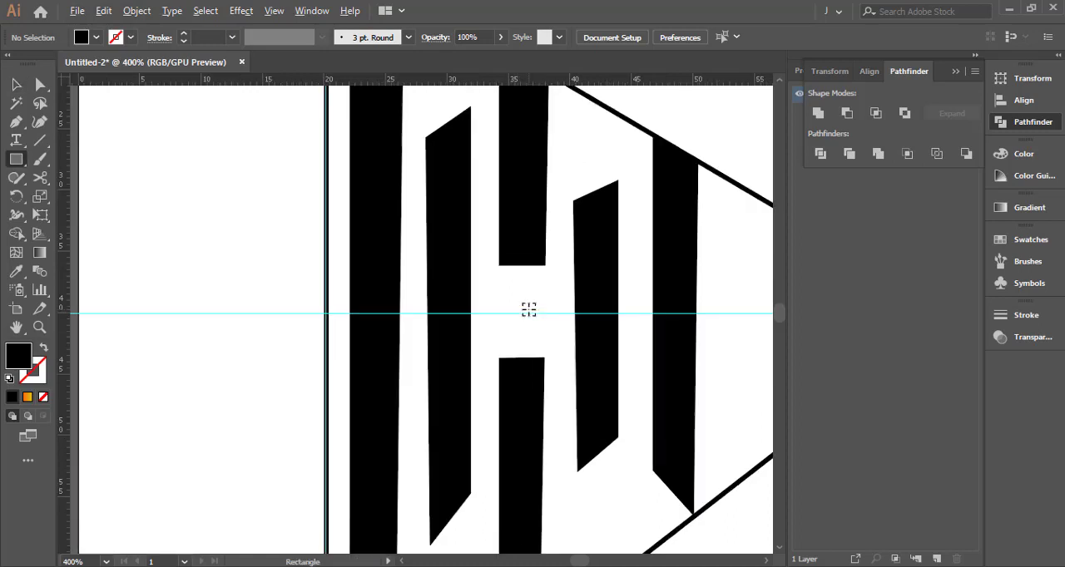
{"action": "left_click", "coordinate": [516, 243]}
{"action": "key", "text": "e"}
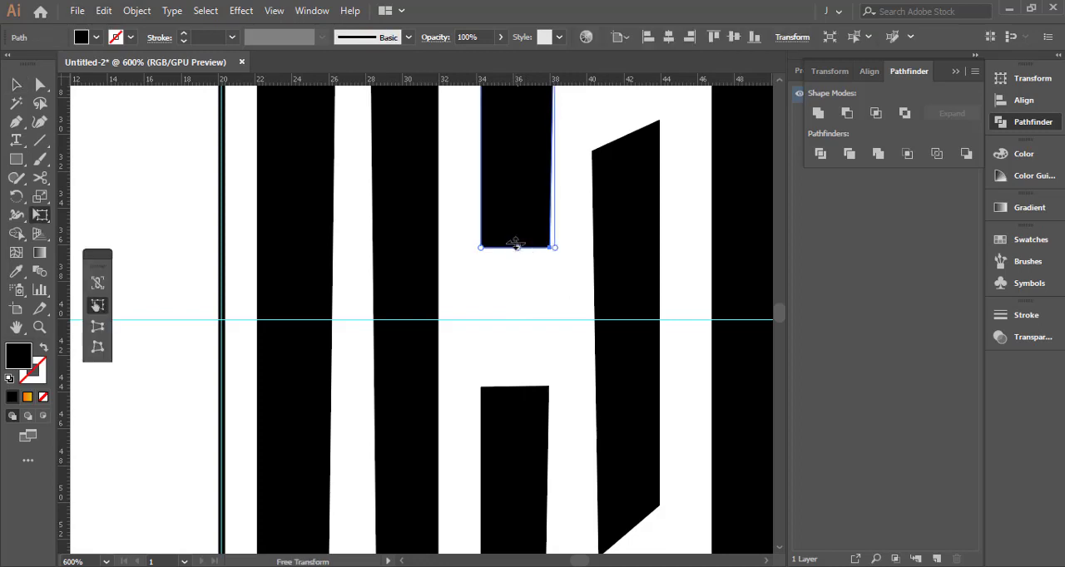
{"action": "left_click_drag", "start_coordinate": [515, 304], "coordinate": [515, 387]}
{"action": "key", "text": "v"}
{"action": "left_click", "coordinate": [453, 370]}
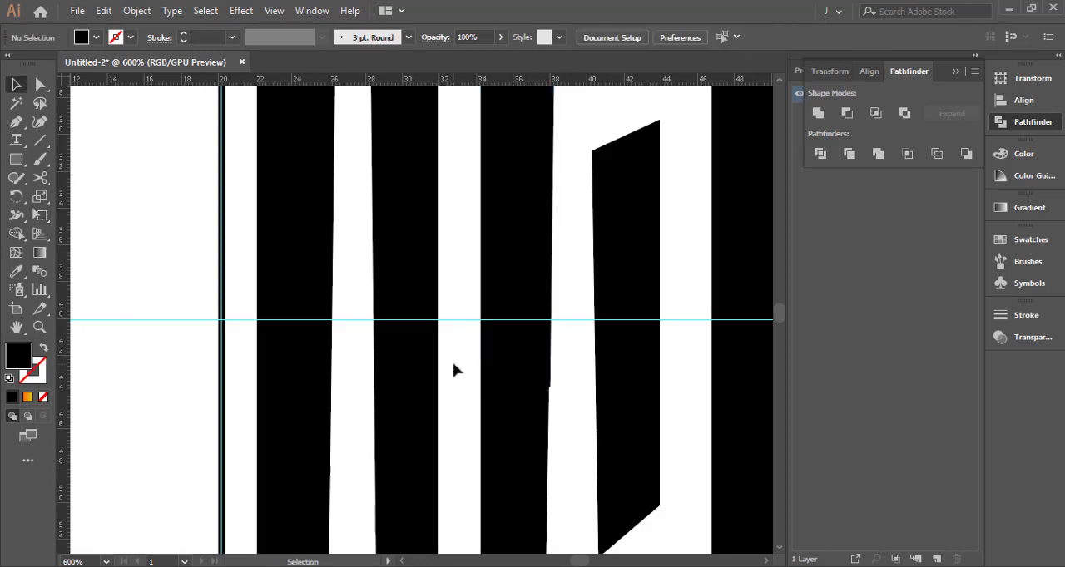
Move the upper-right corner point of the middle bar's upper piece onto the triangle's edge
{"action": "scroll", "coordinate": [491, 292], "scroll_direction": "down", "scroll_amount": 2}
{"action": "scroll", "coordinate": [523, 142], "scroll_direction": "up", "scroll_amount": 2}
{"action": "left_click", "coordinate": [512, 143]}
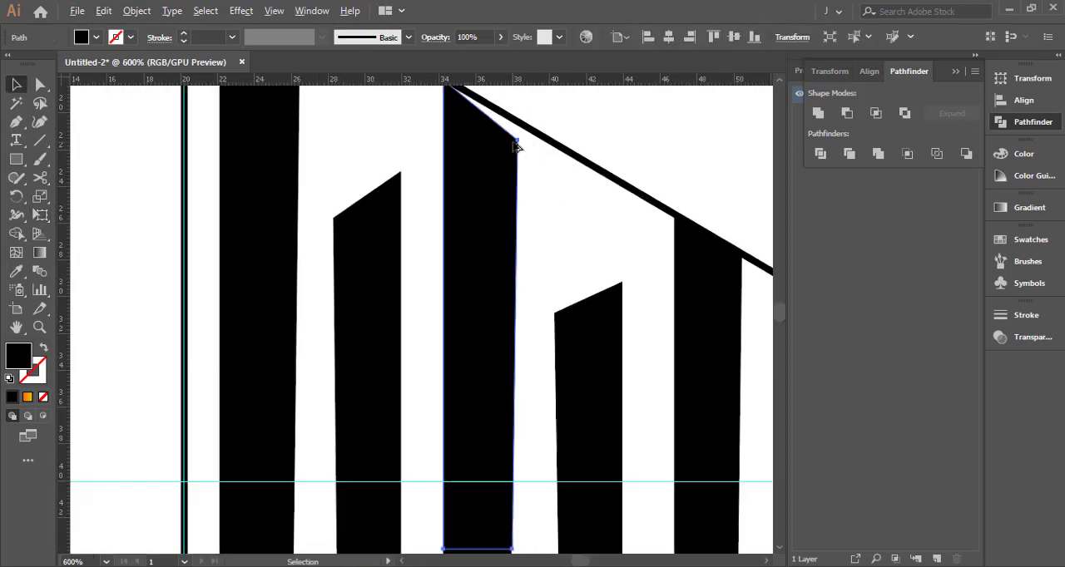
{"action": "key", "text": "a"}
{"action": "left_click_drag", "start_coordinate": [514, 143], "coordinate": [514, 131]}
{"action": "left_click", "coordinate": [523, 193]}
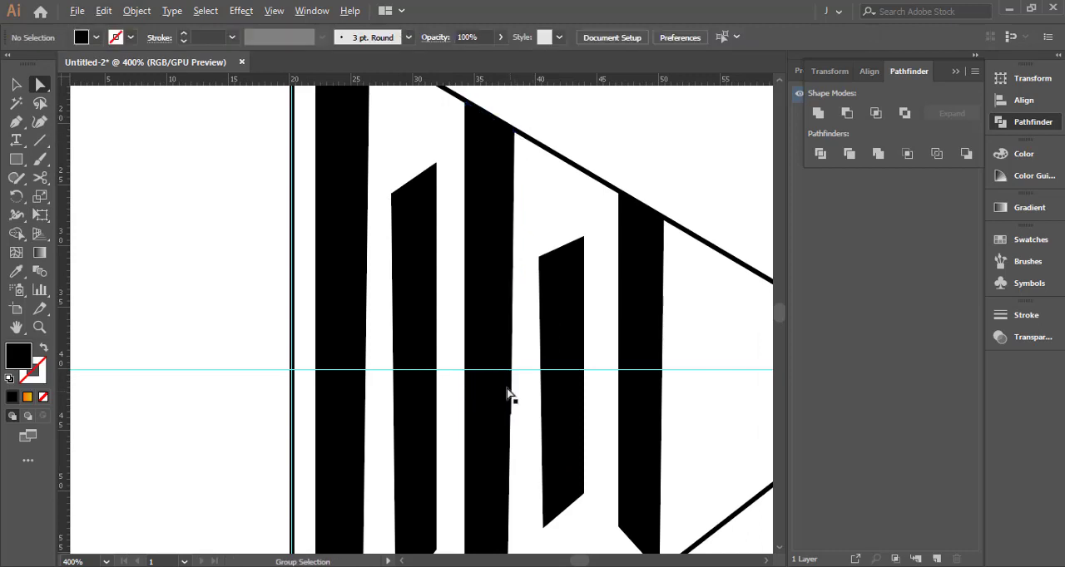
Narrow the middle bar's upper piece toward the width of the lower piece
{"action": "left_click_drag", "start_coordinate": [515, 402], "coordinate": [545, 285]}
{"action": "scroll", "coordinate": [531, 288], "scroll_direction": "up", "scroll_amount": 2}
{"action": "left_click", "coordinate": [530, 289]}
{"action": "scroll", "coordinate": [531, 276], "scroll_direction": "down", "scroll_amount": 2}
{"action": "left_click_drag", "start_coordinate": [513, 213], "coordinate": [518, 314]}
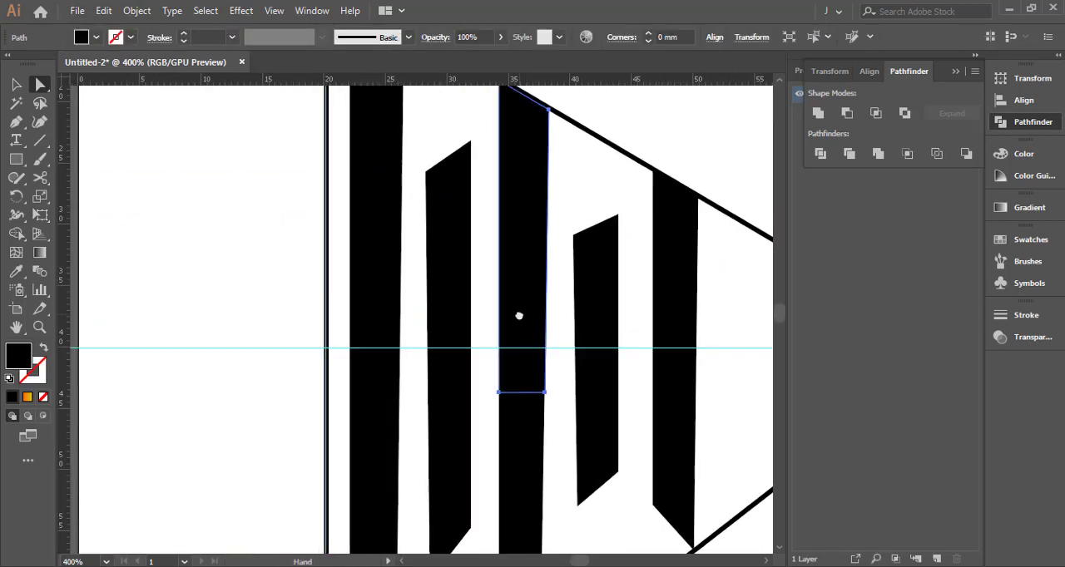
{"action": "key", "text": "e"}
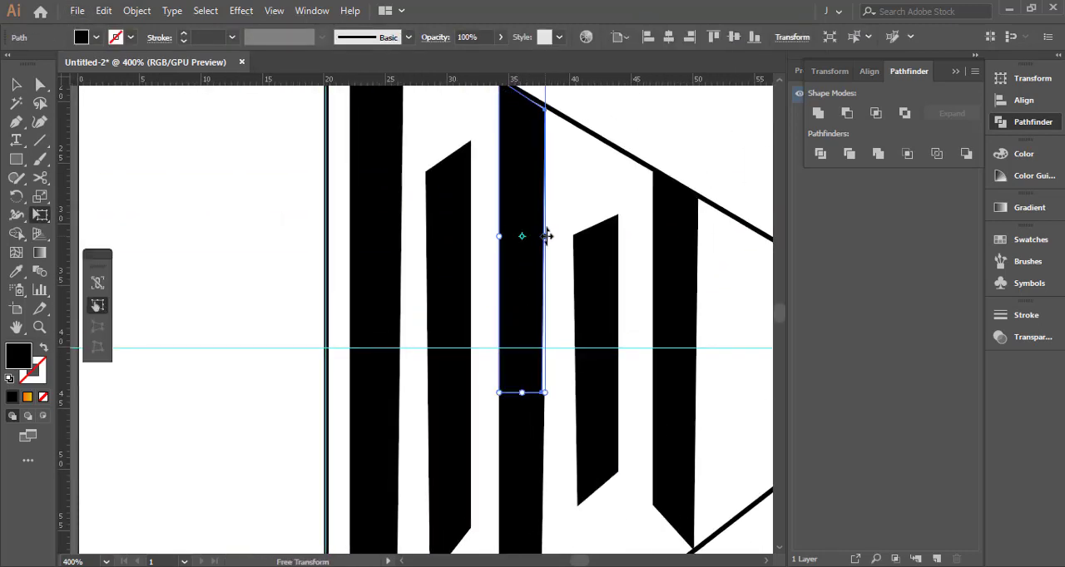
{"action": "key", "text": "v"}
{"action": "left_click", "coordinate": [550, 241]}
Fine-tune the upper piece's width so its right edge runs flush into the lower piece's edge
{"action": "scroll", "coordinate": [534, 395], "scroll_direction": "up", "scroll_amount": 5}
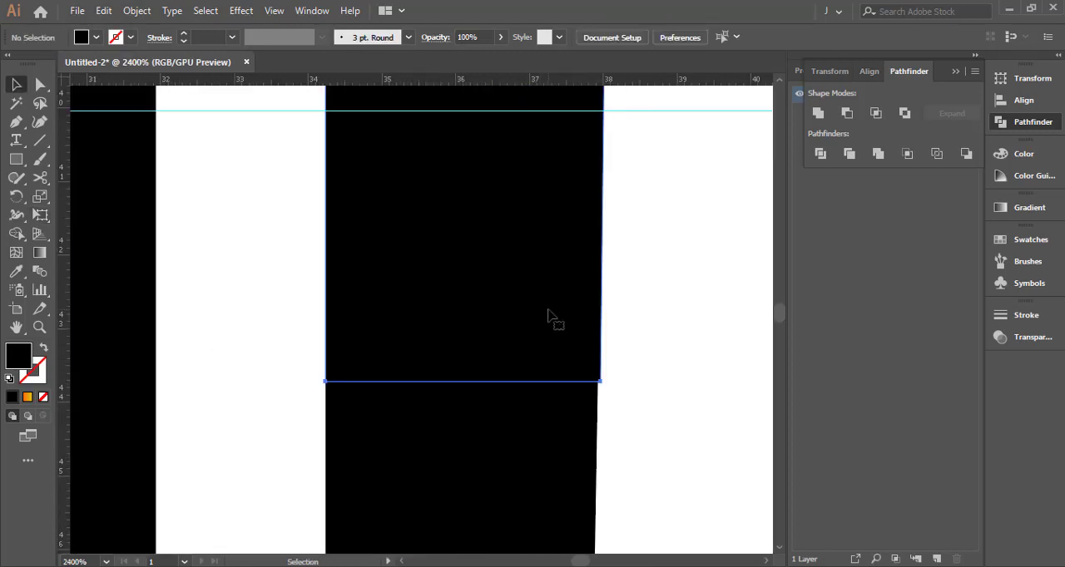
{"action": "left_click", "coordinate": [549, 315]}
{"action": "key", "text": "e"}
{"action": "left_click_drag", "start_coordinate": [602, 164], "coordinate": [575, 275]}
{"action": "scroll", "coordinate": [592, 195], "scroll_direction": "down", "scroll_amount": 2}
{"action": "left_click_drag", "start_coordinate": [599, 182], "coordinate": [583, 432]}
{"action": "left_click_drag", "start_coordinate": [610, 293], "coordinate": [599, 431]}
{"action": "left_click_drag", "start_coordinate": [571, 257], "coordinate": [567, 258]}
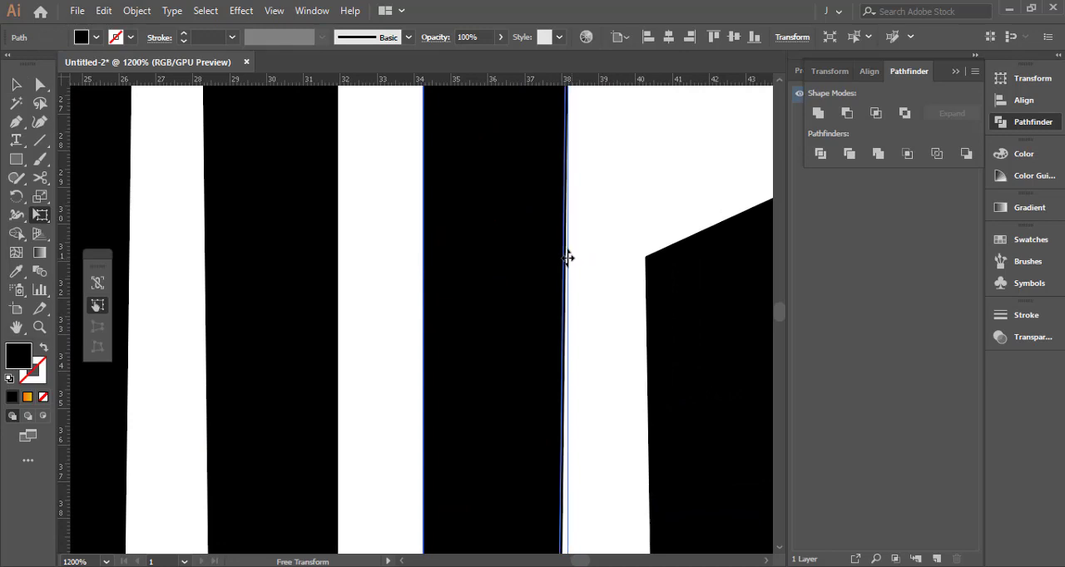
{"action": "key", "text": "v"}
{"action": "left_click_drag", "start_coordinate": [591, 290], "coordinate": [591, 230]}
{"action": "left_click_drag", "start_coordinate": [605, 371], "coordinate": [596, 60]}
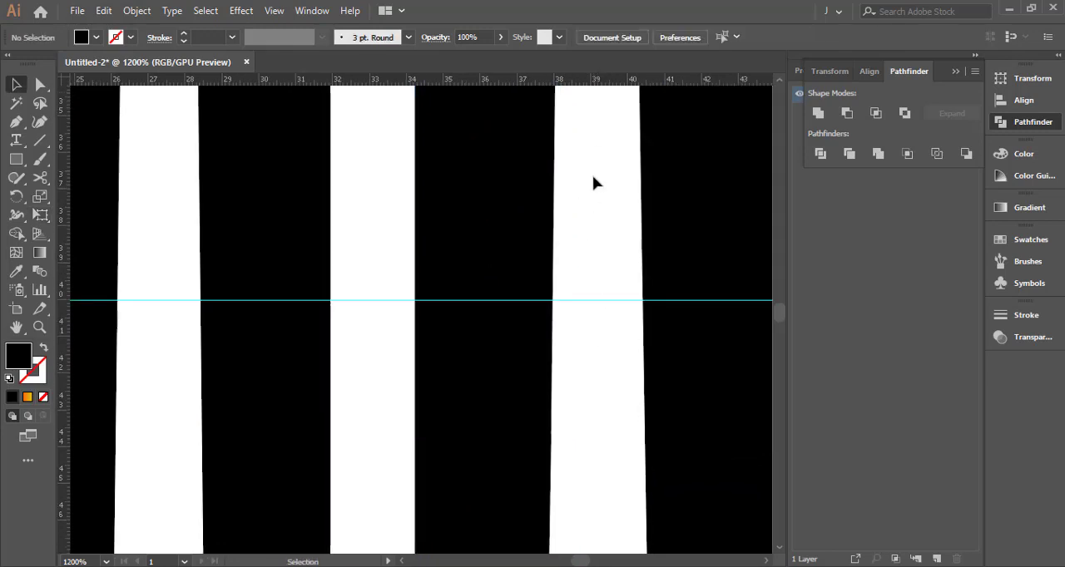
Nudge the shorter reflected bar toward the smallest bar, widening its gap from the middle bar
{"action": "scroll", "coordinate": [608, 78], "scroll_direction": "down", "scroll_amount": 2}
{"action": "left_click_drag", "start_coordinate": [599, 245], "coordinate": [564, 271]}
{"action": "scroll", "coordinate": [569, 191], "scroll_direction": "down", "scroll_amount": 2}
{"action": "scroll", "coordinate": [563, 290], "scroll_direction": "up", "scroll_amount": 2}
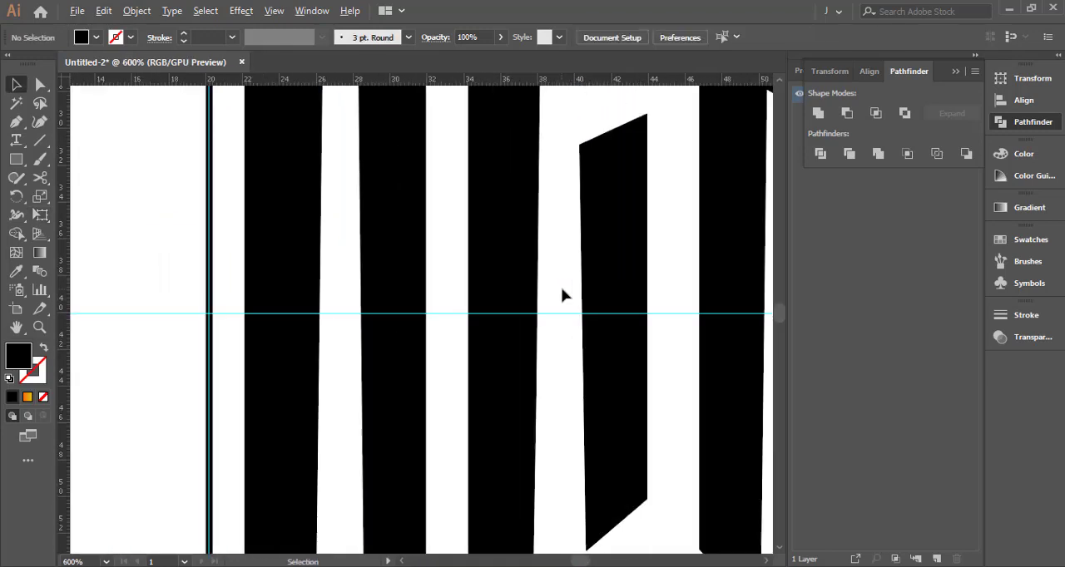
{"action": "left_click", "coordinate": [606, 288]}
{"action": "key", "text": "Right"}
{"action": "key", "text": "Right"}
{"action": "key", "text": "Right"}
{"action": "key", "text": "Right"}
{"action": "key", "text": "Right"}
{"action": "left_click", "coordinate": [449, 280]}
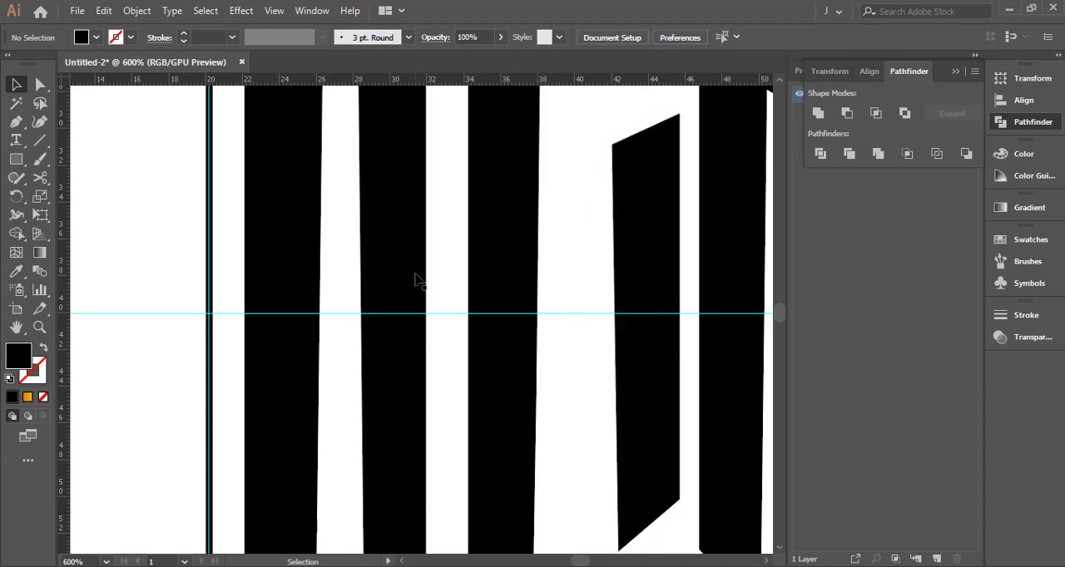
Nudge the taller reflected bar toward the tallest bar, widening its gap from the middle bar
{"action": "left_click", "coordinate": [412, 276]}
{"action": "key", "text": "Left"}
{"action": "key", "text": "Left"}
{"action": "key", "text": "Left"}
{"action": "left_click", "coordinate": [430, 268]}
{"action": "scroll", "coordinate": [430, 267], "scroll_direction": "down", "scroll_amount": 2}
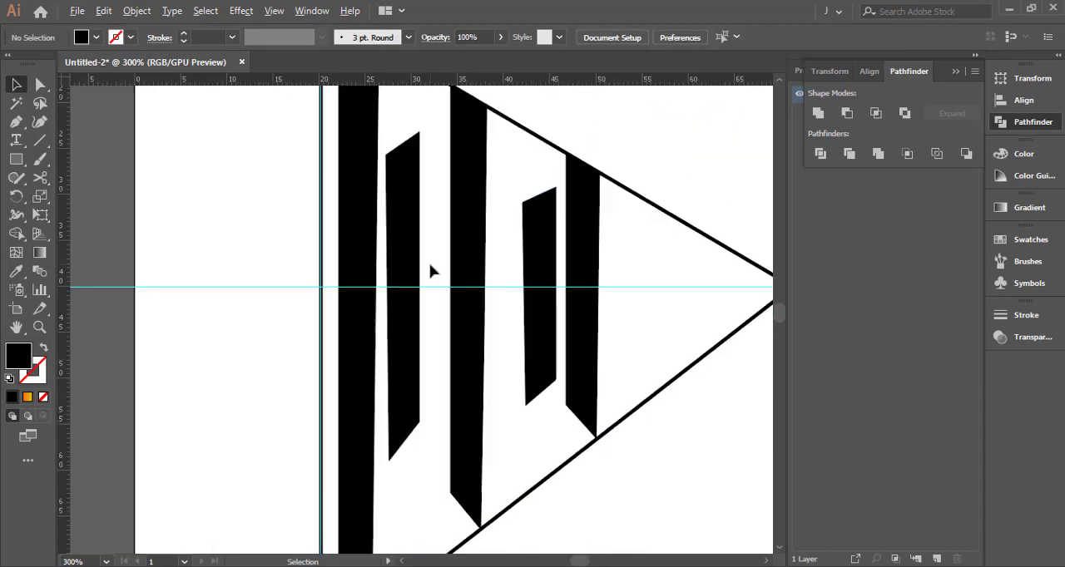
{"action": "scroll", "coordinate": [434, 275], "scroll_direction": "up", "scroll_amount": 1}
{"action": "scroll", "coordinate": [499, 333], "scroll_direction": "down", "scroll_amount": 2}
{"action": "left_click", "coordinate": [705, 350]}
{"action": "key", "text": "e"}
{"action": "key", "text": "v"}
{"action": "left_click", "coordinate": [661, 282]}
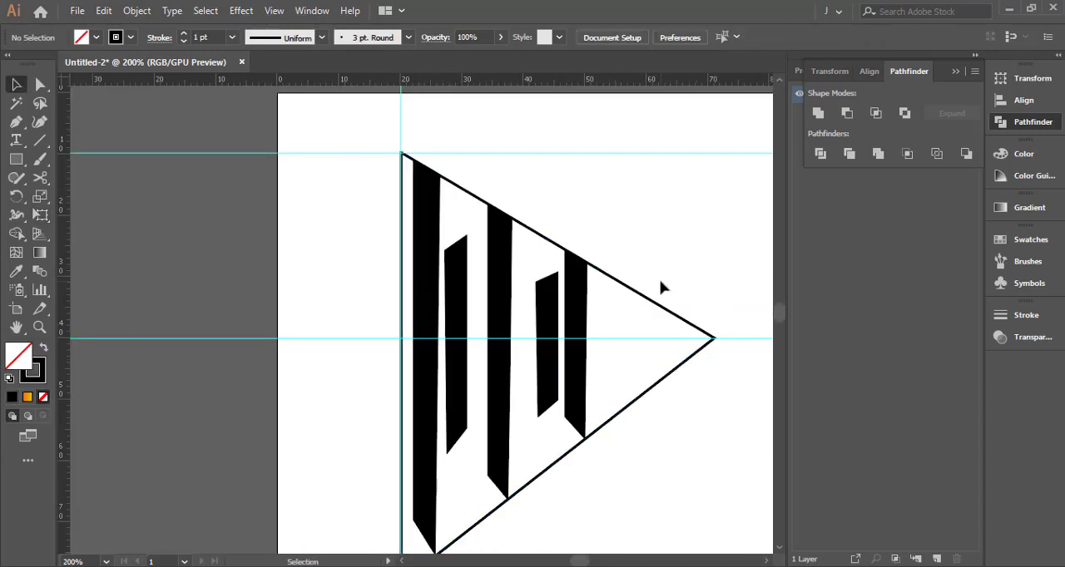
Fill both reflected bars with the White, Black gradient swatch
{"action": "scroll", "coordinate": [498, 311], "scroll_direction": "up", "scroll_amount": 1}
{"action": "left_click", "coordinate": [570, 320]}
{"action": "left_click", "coordinate": [436, 307], "text": "shift"}
{"action": "left_click", "coordinate": [27, 397]}
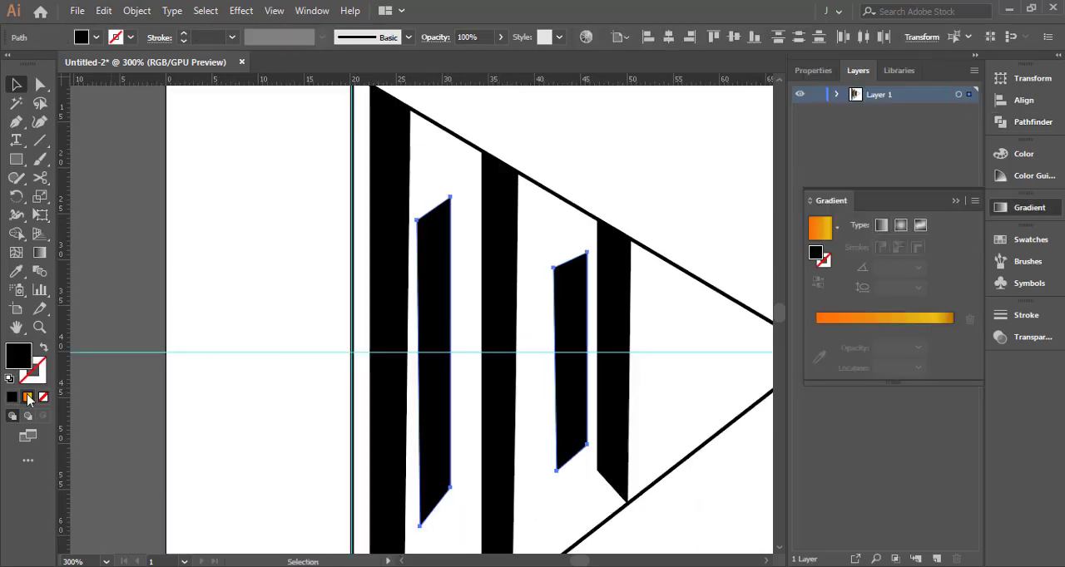
{"action": "left_click", "coordinate": [96, 38]}
{"action": "left_click", "coordinate": [11, 99]}
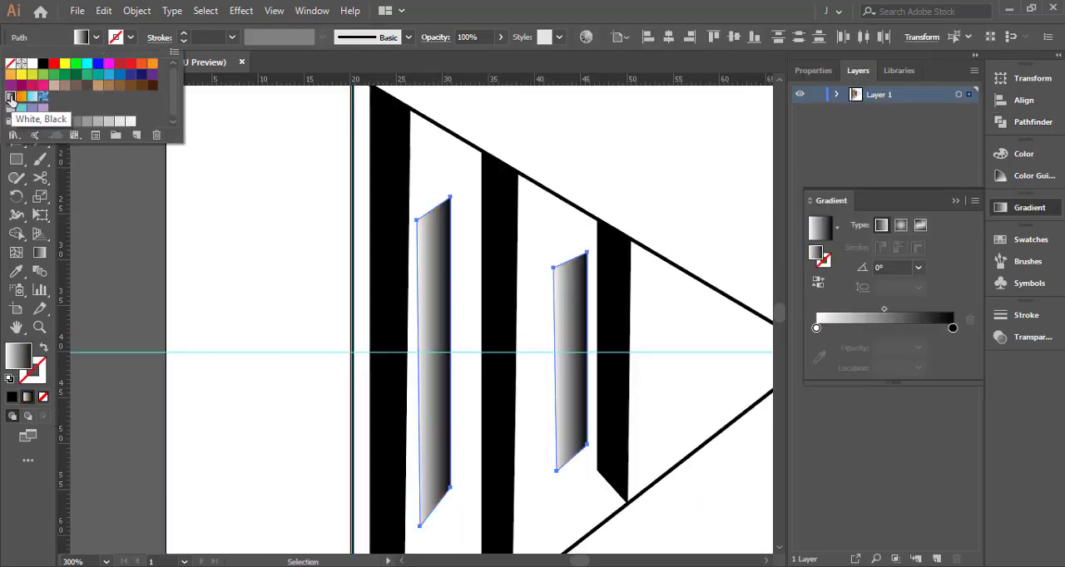
{"action": "left_click", "coordinate": [264, 195]}
{"action": "left_click", "coordinate": [267, 202]}
Try to shift the black gradient stop inward on the shorter gradient bar
{"action": "scroll", "coordinate": [270, 211], "scroll_direction": "down", "scroll_amount": 1}
{"action": "scroll", "coordinate": [275, 219], "scroll_direction": "up", "scroll_amount": 1}
{"action": "left_click", "coordinate": [424, 274]}
{"action": "left_click", "coordinate": [569, 283], "text": "shift"}
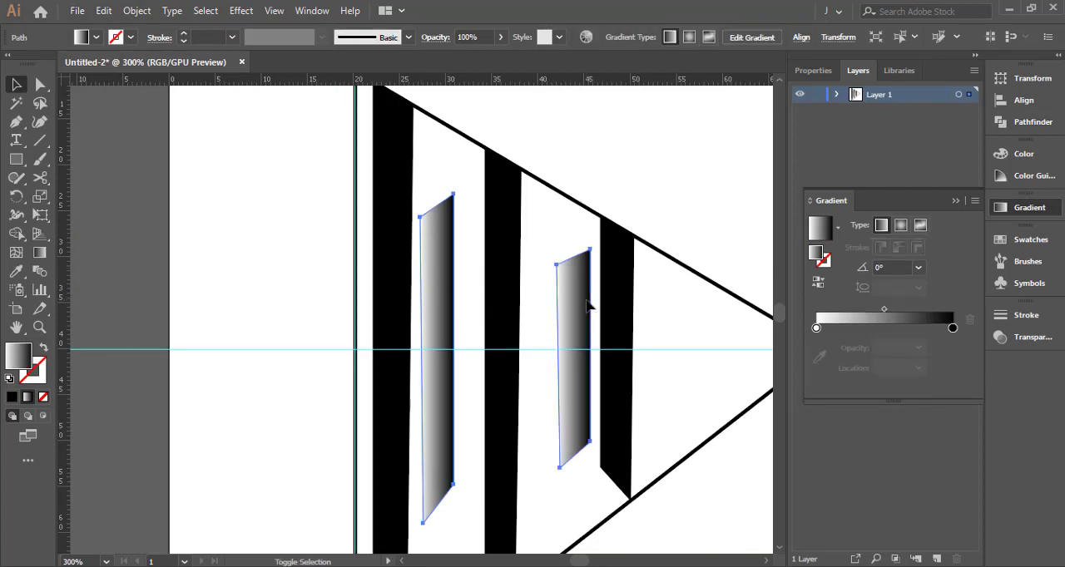
{"action": "key", "text": "g"}
{"action": "left_click_drag", "start_coordinate": [589, 360], "coordinate": [581, 359]}
{"action": "left_click", "coordinate": [556, 358]}
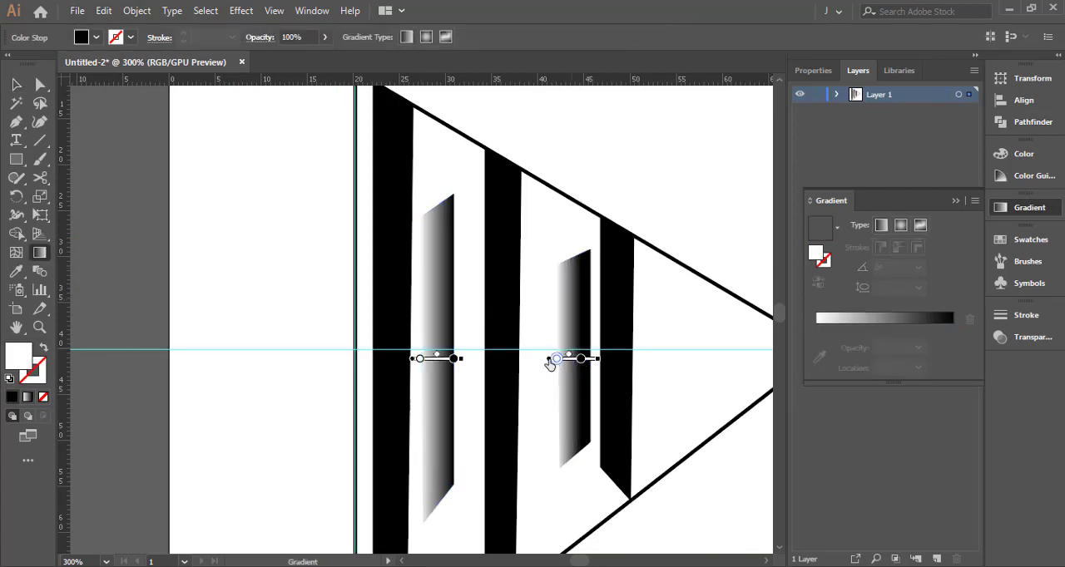
{"action": "left_click", "coordinate": [836, 228]}
{"action": "left_click", "coordinate": [738, 261]}
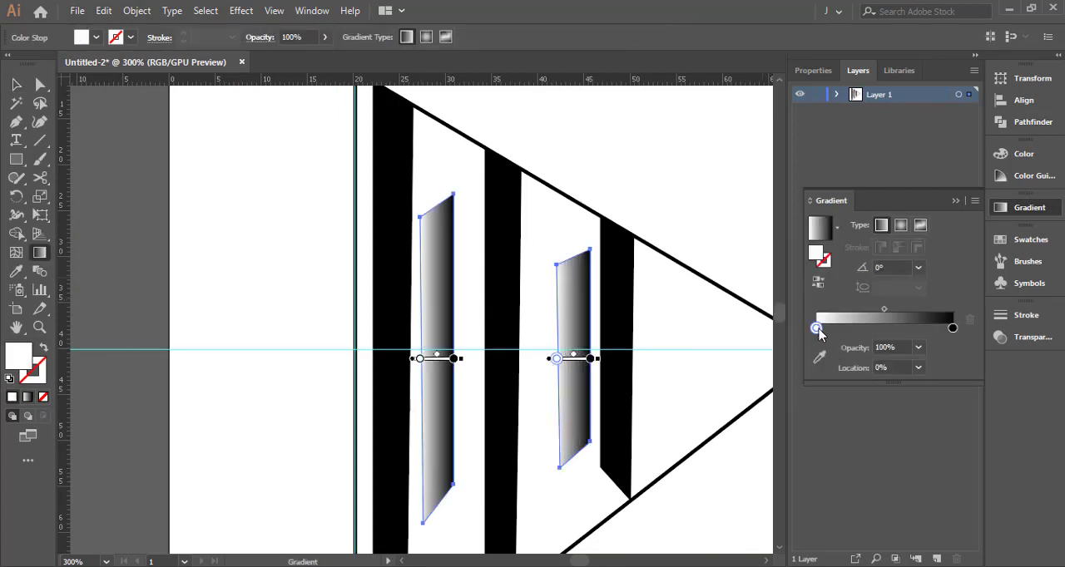
Reverse the gradient on both bars, with the black stop at 0% and the white stop at 100%
{"action": "left_click_drag", "start_coordinate": [817, 328], "coordinate": [888, 329]}
{"action": "left_click_drag", "start_coordinate": [953, 329], "coordinate": [816, 329]}
{"action": "left_click_drag", "start_coordinate": [888, 328], "coordinate": [953, 328]}
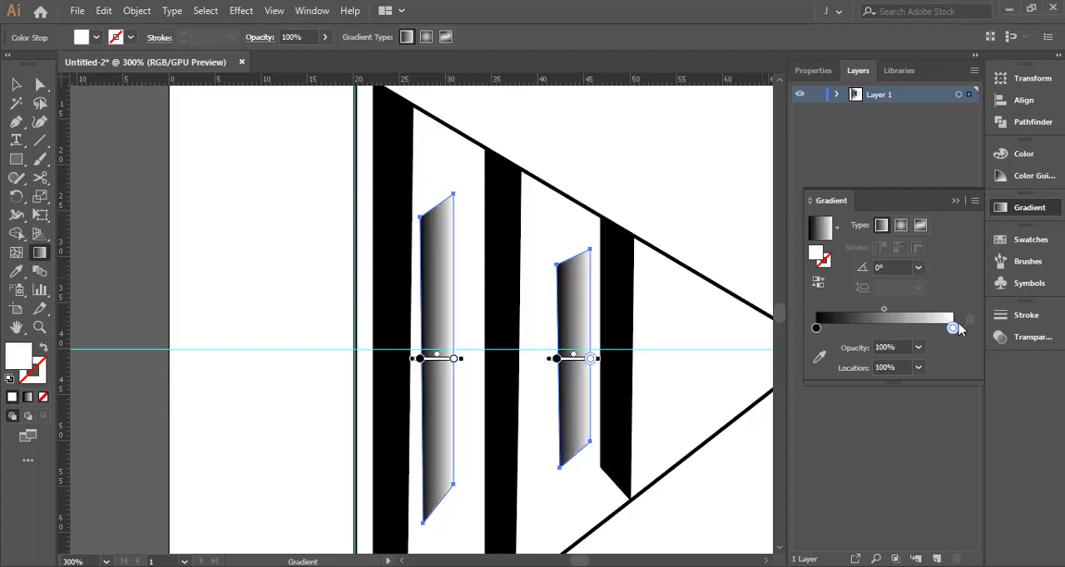
{"action": "key", "text": "v"}
{"action": "left_click", "coordinate": [679, 298]}
Reverse the taller gradient bar's fill only, with the white stop at 0% and the black stop at 100%
{"action": "left_click", "coordinate": [579, 306]}
{"action": "left_click", "coordinate": [599, 309]}
{"action": "left_click", "coordinate": [440, 320]}
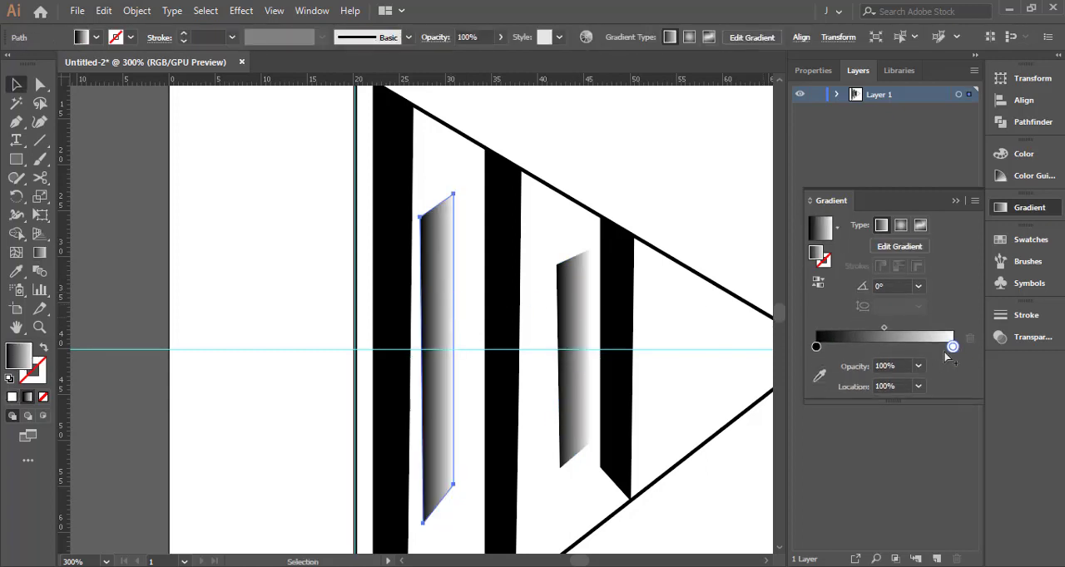
{"action": "mouse_move", "coordinate": [952, 348]}
{"action": "left_mouse_down"}
{"action": "mouse_move", "coordinate": [871, 348]}
{"action": "mouse_move", "coordinate": [953, 348]}
{"action": "left_mouse_up"}
{"action": "left_click_drag", "start_coordinate": [871, 347], "coordinate": [817, 348]}
{"action": "left_click", "coordinate": [697, 317]}
{"action": "scroll", "coordinate": [696, 317], "scroll_direction": "down", "scroll_amount": 1}
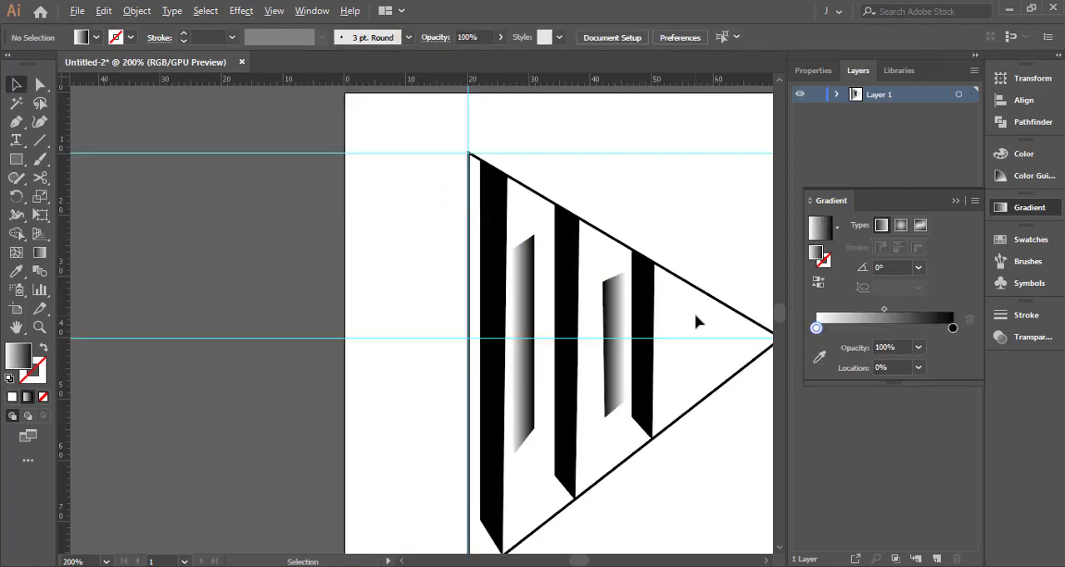
{"action": "scroll", "coordinate": [563, 324], "scroll_direction": "up", "scroll_amount": 2}
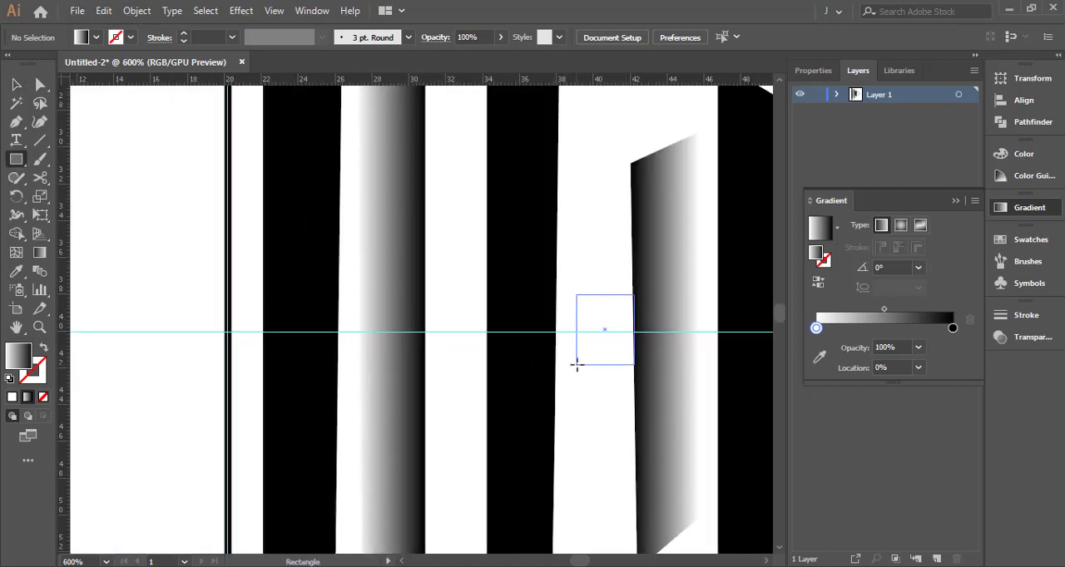
Draw a gradient rectangle on the horizontal guide between the middle black bar and the shorter gradient bar, and narrow it to about 2 mm
{"action": "left_click_drag", "start_coordinate": [558, 367], "coordinate": [556, 373]}
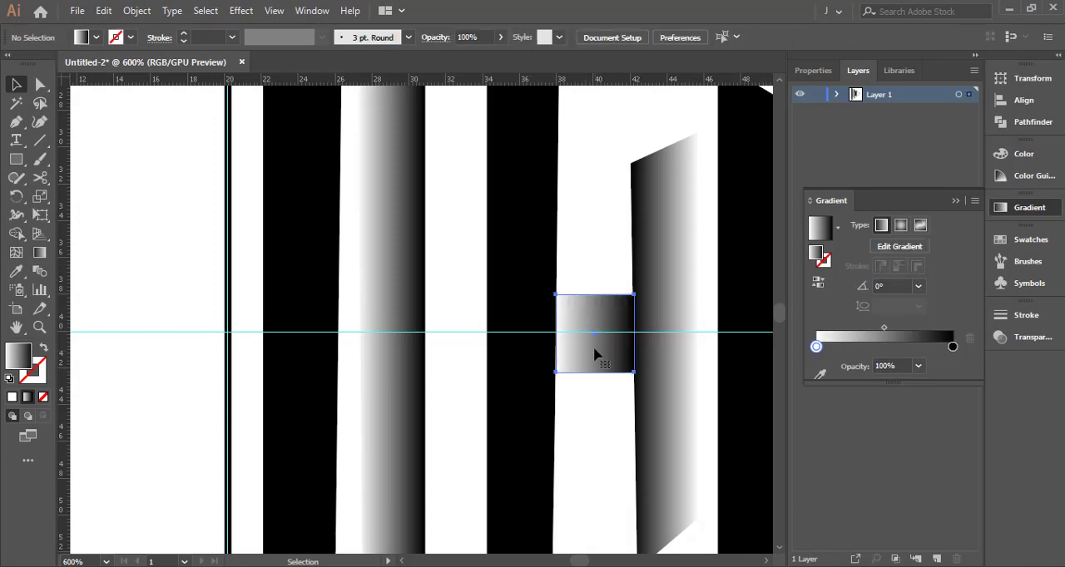
{"action": "key", "text": "e"}
{"action": "mouse_move", "coordinate": [579, 333]}
{"action": "left_mouse_down"}
{"action": "mouse_move", "coordinate": [596, 334]}
{"action": "mouse_move", "coordinate": [578, 325]}
{"action": "left_mouse_up"}
{"action": "key", "text": "v"}
Copy the small rectangle against the taller gradient bar and reverse the copy's gradient, with black at 0% and white at 100%
{"action": "left_click", "coordinate": [592, 328]}
{"action": "left_click_drag", "start_coordinate": [443, 323], "coordinate": [445, 323]}
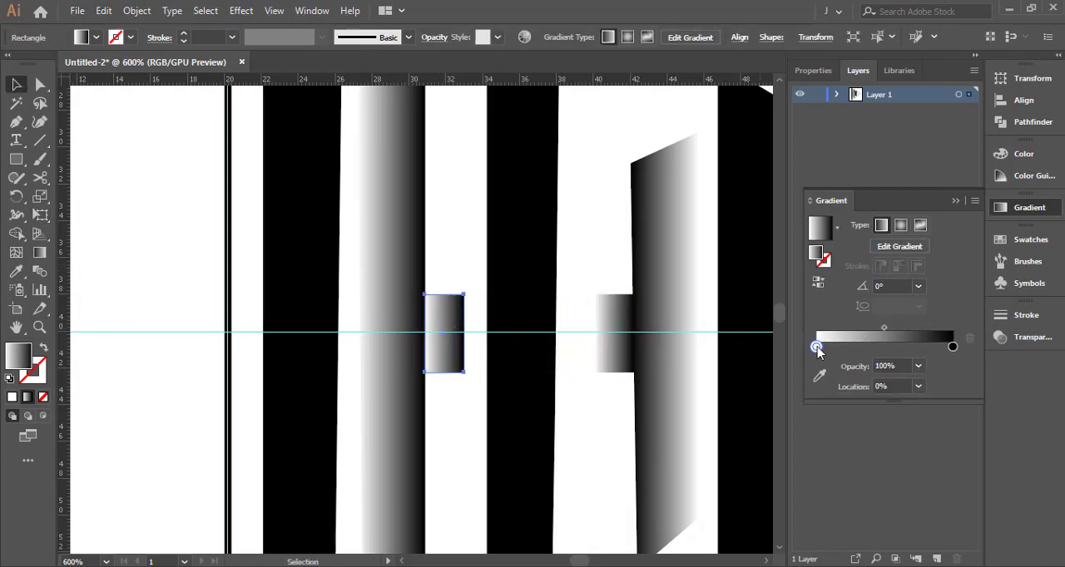
{"action": "mouse_move", "coordinate": [816, 348]}
{"action": "left_mouse_down"}
{"action": "mouse_move", "coordinate": [895, 347]}
{"action": "mouse_move", "coordinate": [814, 348]}
{"action": "left_mouse_up"}
{"action": "left_click_drag", "start_coordinate": [895, 348], "coordinate": [971, 348]}
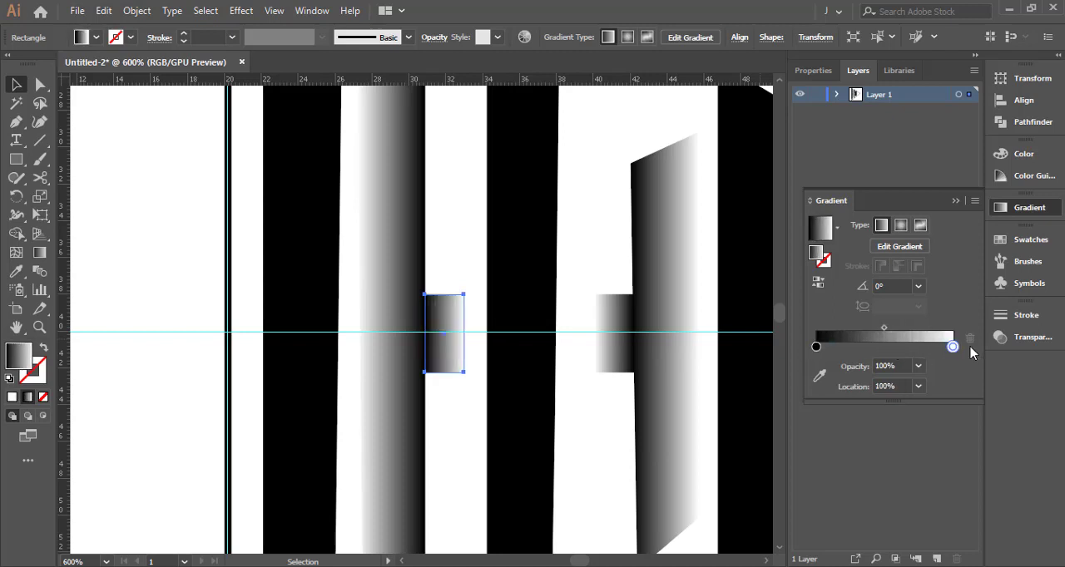
Select both small connecting rectangles and fill them with solid black
{"action": "left_click", "coordinate": [608, 263]}
{"action": "scroll", "coordinate": [608, 263], "scroll_direction": "down", "scroll_amount": 2}
{"action": "left_click_drag", "start_coordinate": [608, 262], "coordinate": [599, 287]}
{"action": "left_click", "coordinate": [601, 317]}
{"action": "left_click", "coordinate": [518, 320], "text": "shift"}
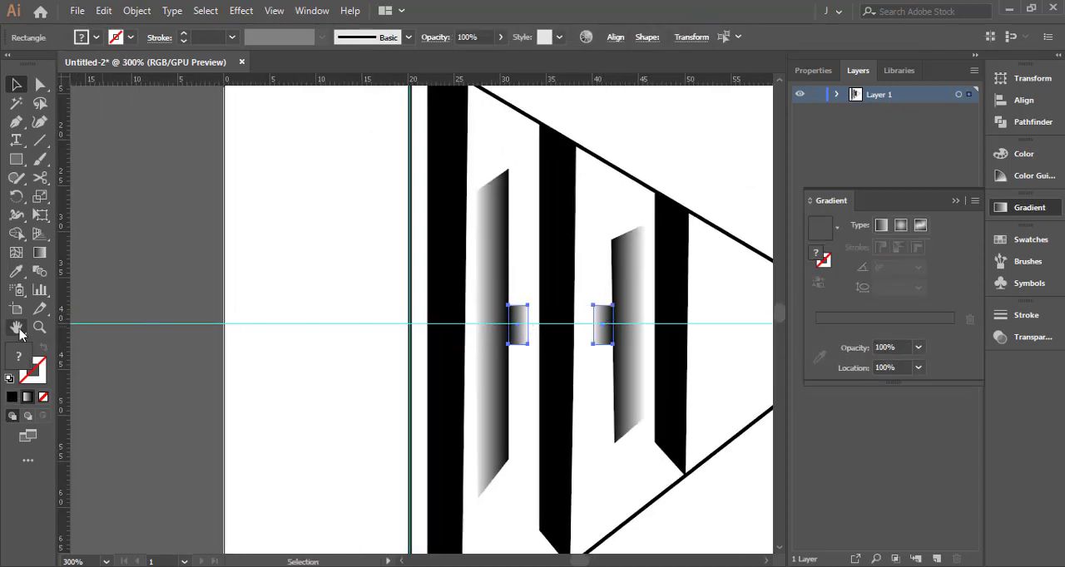
{"action": "key", "text": "comma"}
{"action": "scroll", "coordinate": [543, 291], "scroll_direction": "down", "scroll_amount": 1}
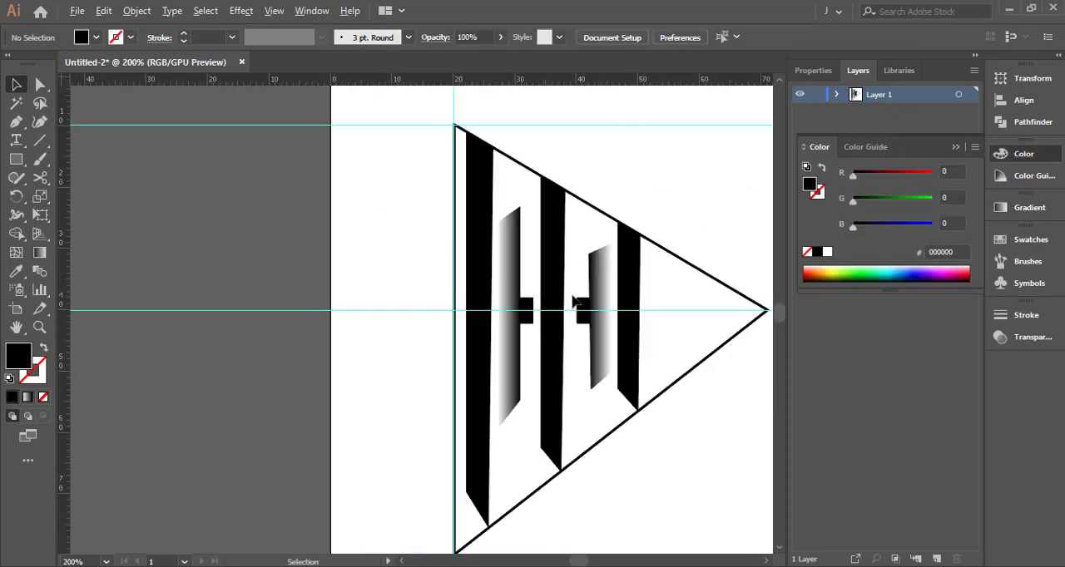
{"action": "scroll", "coordinate": [574, 301], "scroll_direction": "down", "scroll_amount": 1}
{"action": "scroll", "coordinate": [599, 339], "scroll_direction": "up", "scroll_amount": 5}
Unite the shorter gradient bar with its connecting rectangle and apply the white-to-black linear gradient to the merged shape
{"action": "left_click", "coordinate": [599, 339]}
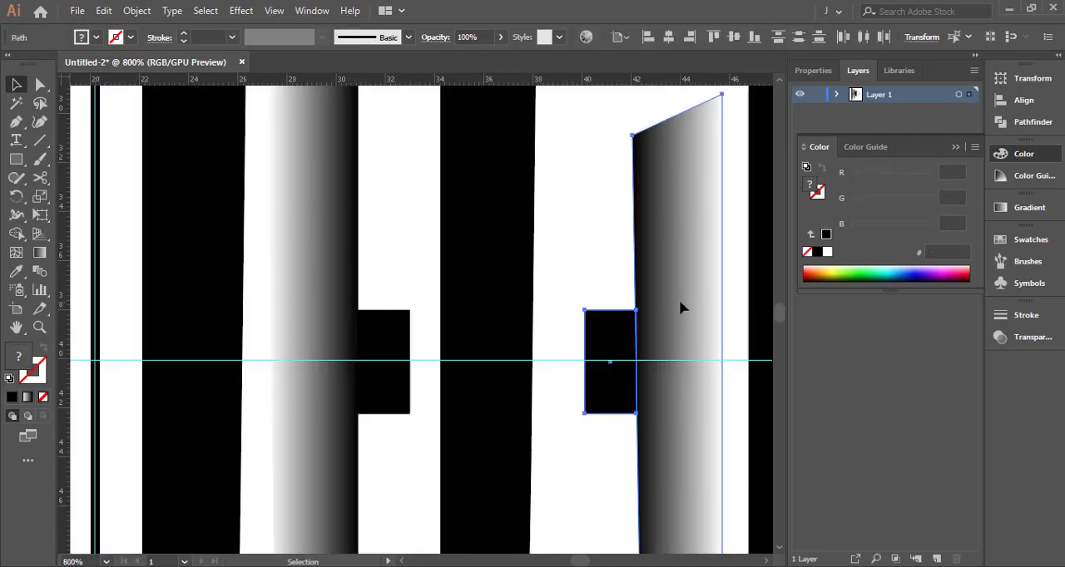
{"action": "left_click", "coordinate": [1000, 122]}
{"action": "left_click", "coordinate": [819, 115]}
{"action": "key", "text": "period"}
{"action": "left_click", "coordinate": [385, 239]}
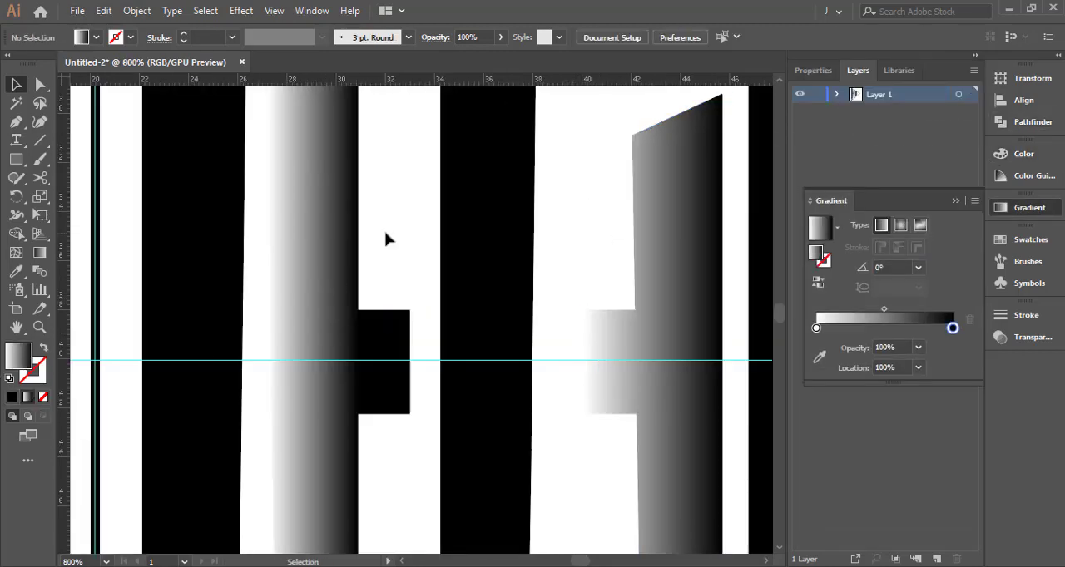
Unite the taller gradient bar with its connecting rectangle and apply the white-to-black linear gradient to the merged shape
{"action": "left_click", "coordinate": [378, 328]}
{"action": "left_click", "coordinate": [1032, 121]}
{"action": "left_click", "coordinate": [819, 115]}
{"action": "key", "text": "period"}
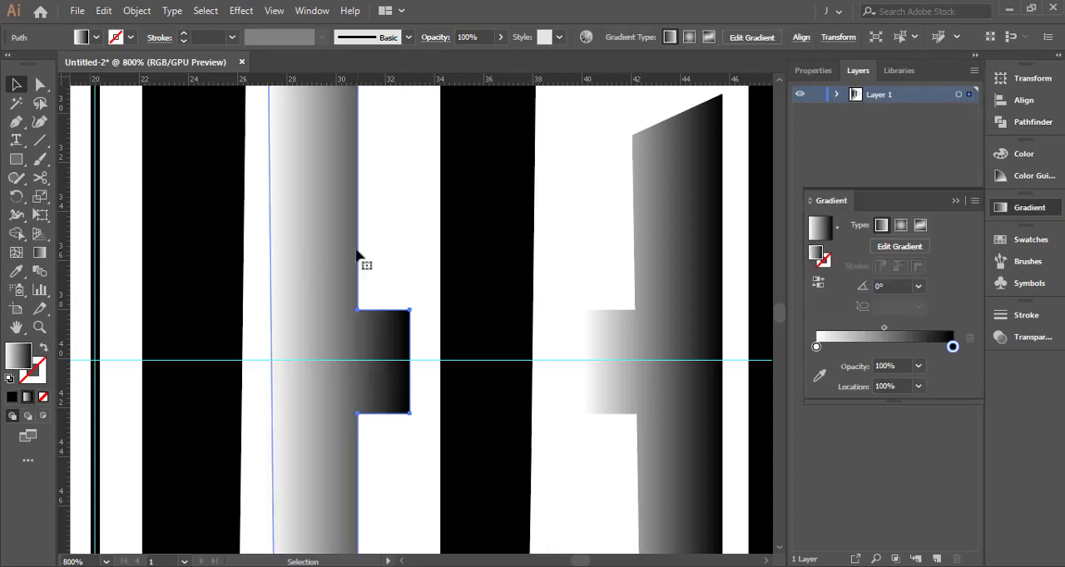
{"action": "left_click", "coordinate": [373, 244]}
Reverse the gradient on the taller merged bar, putting the black stop first and the white stop at the end
{"action": "scroll", "coordinate": [374, 244], "scroll_direction": "down", "scroll_amount": 5}
{"action": "scroll", "coordinate": [400, 269], "scroll_direction": "up", "scroll_amount": 3}
{"action": "left_click", "coordinate": [422, 331]}
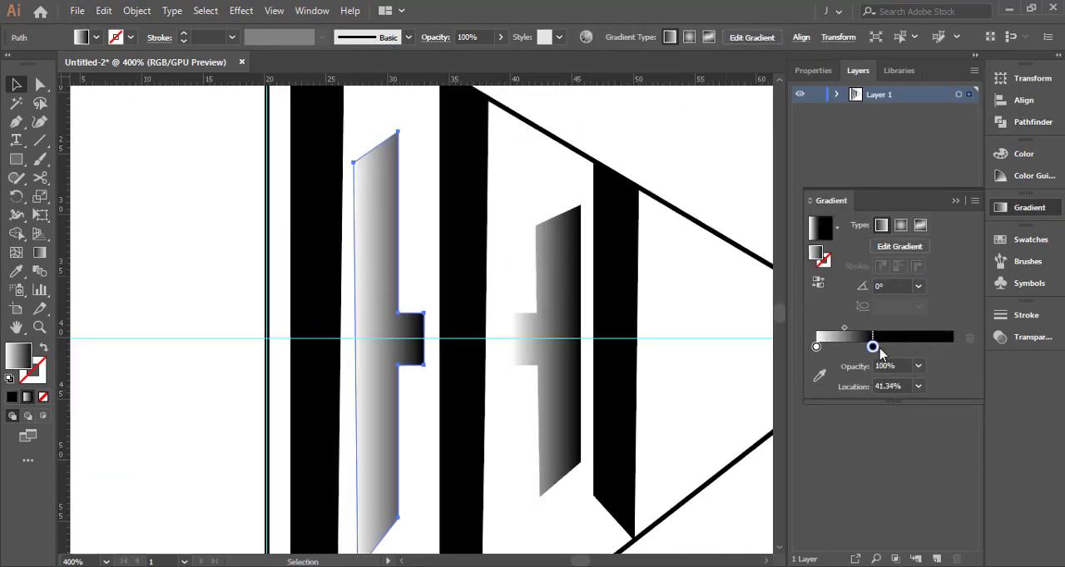
{"action": "left_click_drag", "start_coordinate": [880, 347], "coordinate": [862, 347]}
{"action": "left_click_drag", "start_coordinate": [816, 346], "coordinate": [953, 347]}
{"action": "left_click_drag", "start_coordinate": [862, 347], "coordinate": [816, 346]}
{"action": "left_click", "coordinate": [705, 331]}
Copy the large outlined triangle in place and scale the copy down around its center to about 10 mm wide
{"action": "scroll", "coordinate": [705, 331], "scroll_direction": "down", "scroll_amount": 5}
{"action": "scroll", "coordinate": [736, 336], "scroll_direction": "up", "scroll_amount": 3}
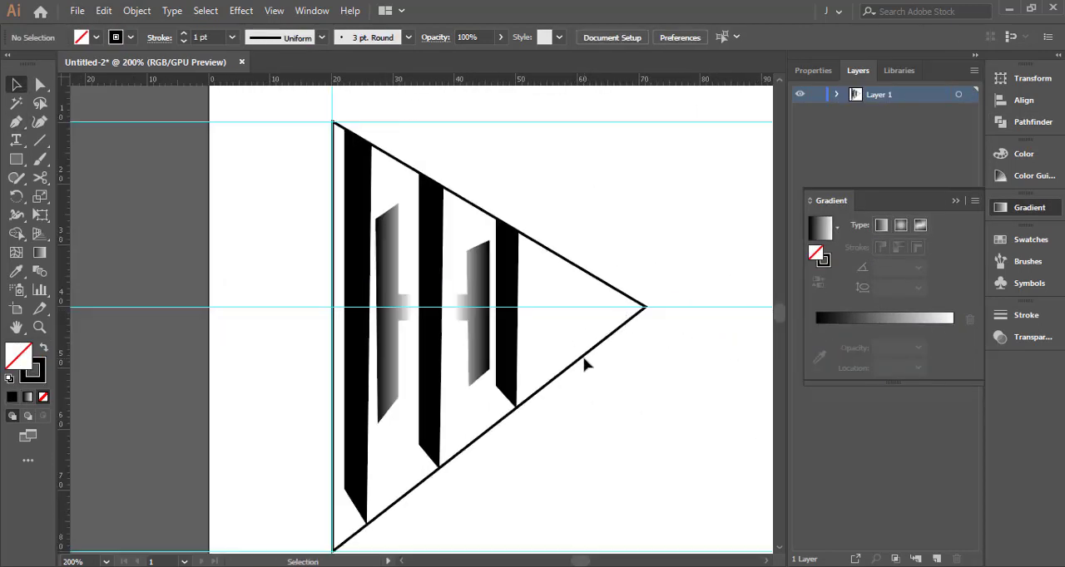
{"action": "left_click", "coordinate": [585, 362]}
{"action": "key", "text": "v"}
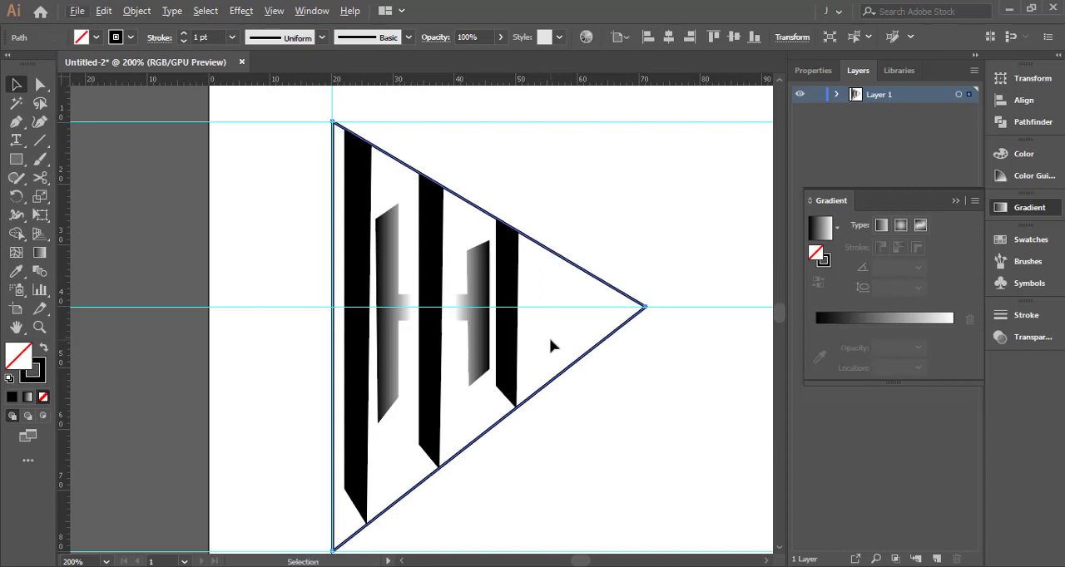
{"action": "key", "text": "e"}
{"action": "left_click_drag", "start_coordinate": [645, 336], "coordinate": [563, 316]}
{"action": "key", "text": "ctrl+z"}
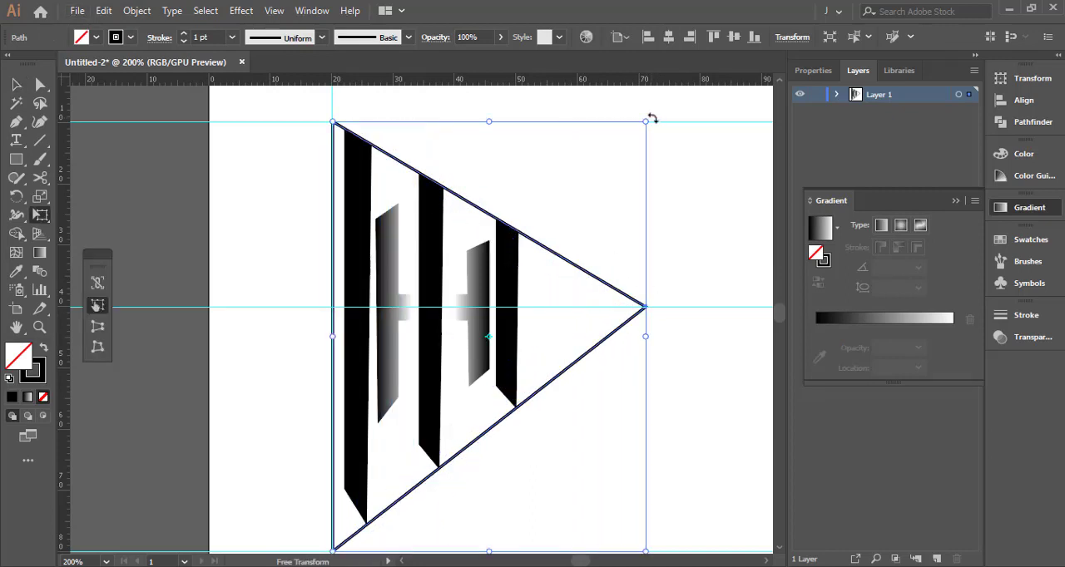
{"action": "mouse_move", "coordinate": [652, 119]}
{"action": "left_mouse_down"}
{"action": "mouse_move", "coordinate": [594, 172]}
{"action": "mouse_move", "coordinate": [502, 166]}
{"action": "mouse_move", "coordinate": [392, 193]}
{"action": "mouse_move", "coordinate": [518, 225]}
{"action": "mouse_move", "coordinate": [523, 337]}
{"action": "left_mouse_up"}
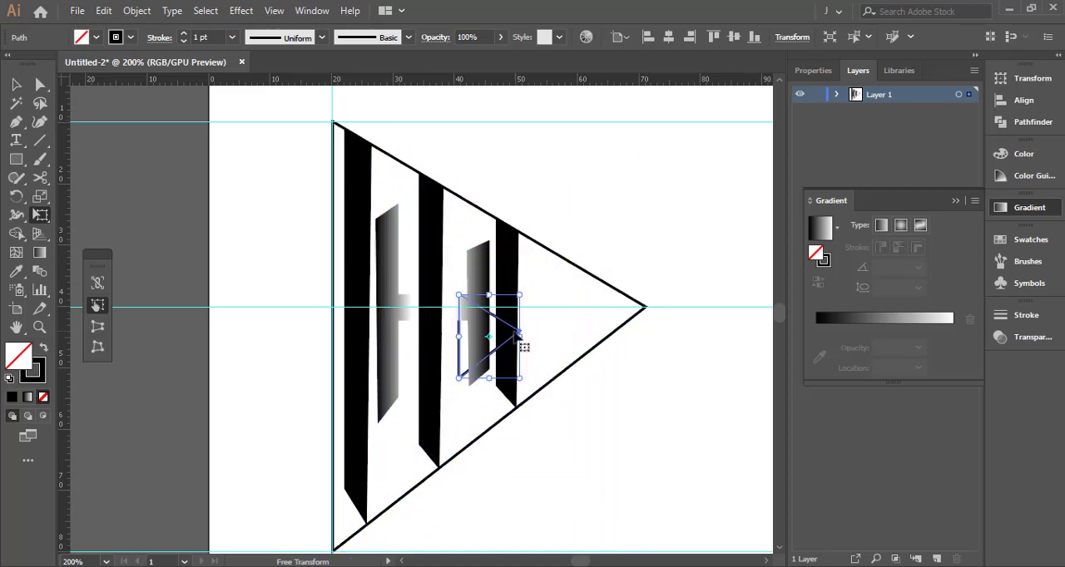
Move the small triangle between the last black bar and the large triangle's apex, with its tip on the horizontal guide
{"action": "scroll", "coordinate": [525, 344], "scroll_direction": "up", "scroll_amount": 6}
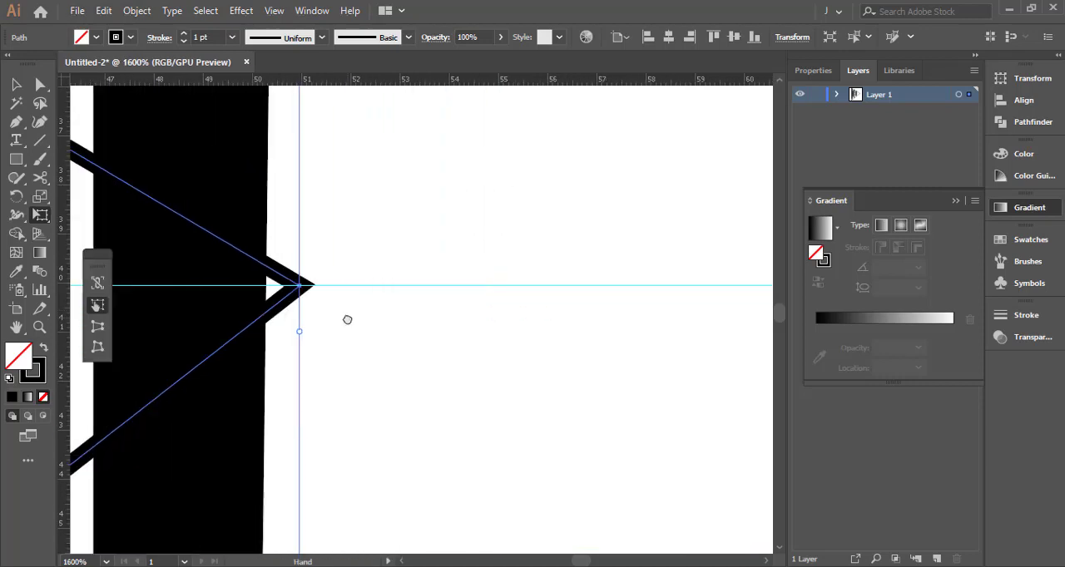
{"action": "scroll", "coordinate": [348, 318], "scroll_direction": "down", "scroll_amount": 4}
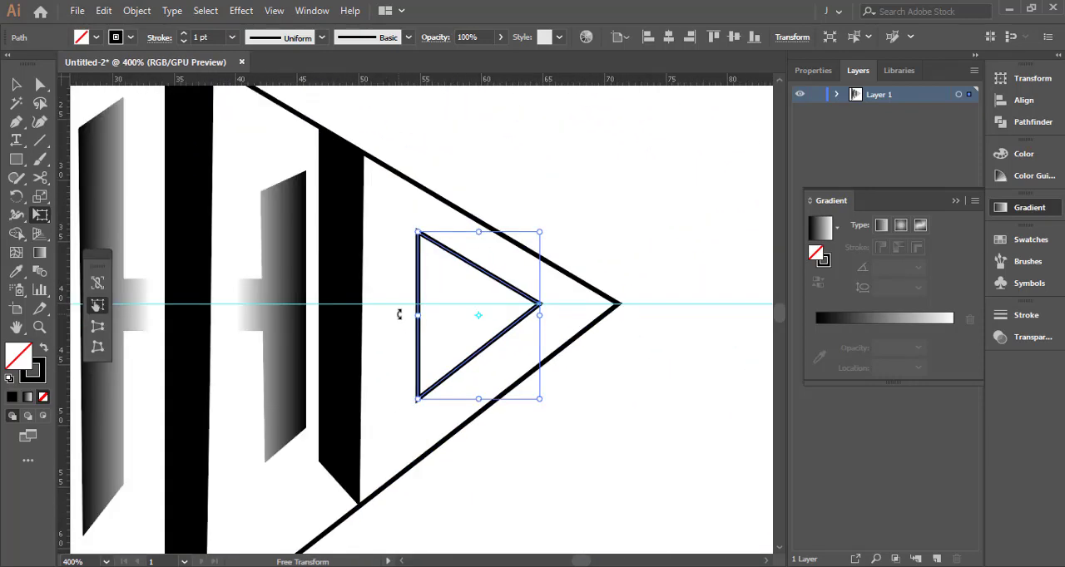
{"action": "scroll", "coordinate": [506, 334], "scroll_direction": "up", "scroll_amount": 2}
{"action": "scroll", "coordinate": [547, 332], "scroll_direction": "up", "scroll_amount": 4}
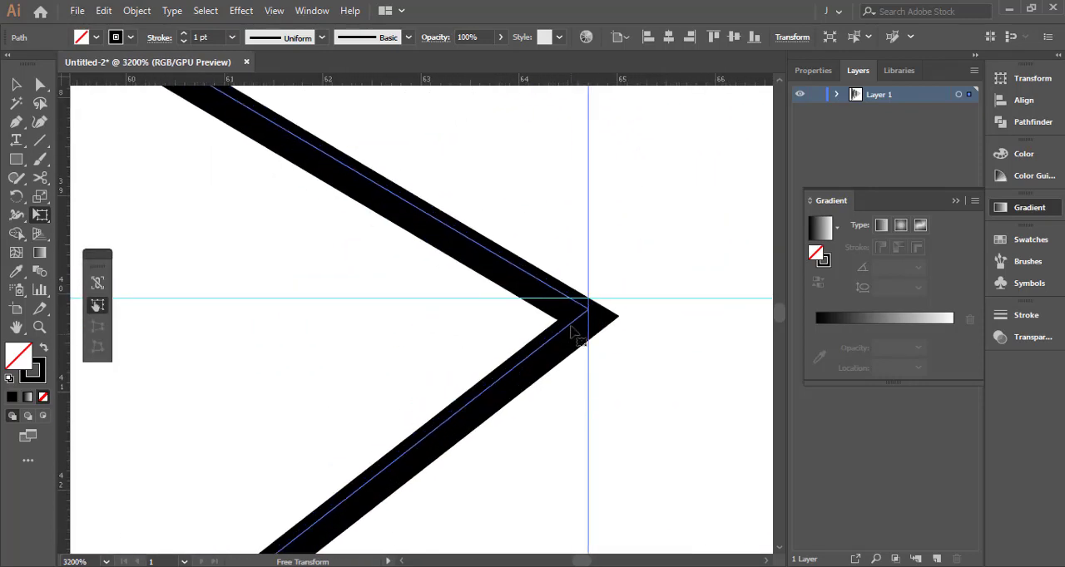
{"action": "scroll", "coordinate": [571, 315], "scroll_direction": "down", "scroll_amount": 5}
{"action": "key", "text": "v"}
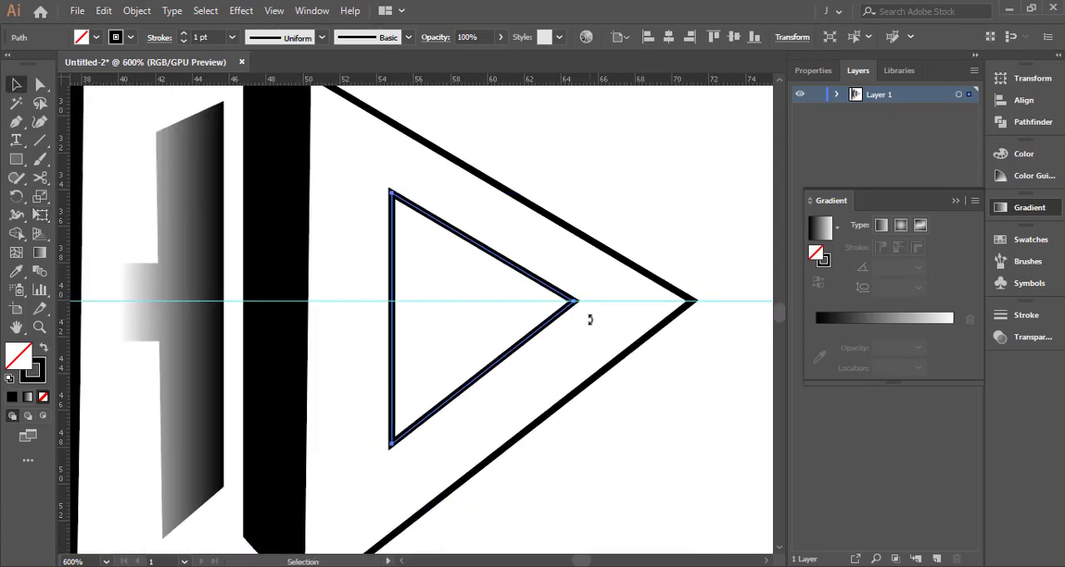
{"action": "left_click", "coordinate": [589, 317]}
Copy the inner triangle in place and scale the copy down around its center to about 3.6 mm wide
{"action": "scroll", "coordinate": [560, 323], "scroll_direction": "down", "scroll_amount": 3}
{"action": "scroll", "coordinate": [555, 324], "scroll_direction": "up", "scroll_amount": 1}
{"action": "scroll", "coordinate": [555, 328], "scroll_direction": "up", "scroll_amount": 1}
{"action": "left_click", "coordinate": [586, 332]}
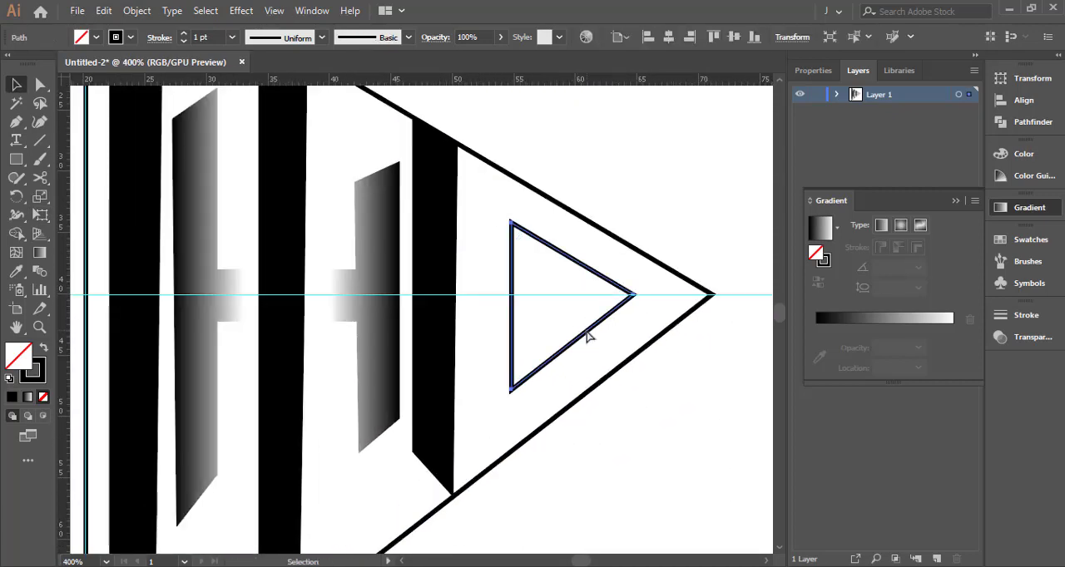
{"action": "key", "text": "e"}
{"action": "left_click_drag", "start_coordinate": [618, 235], "coordinate": [549, 229]}
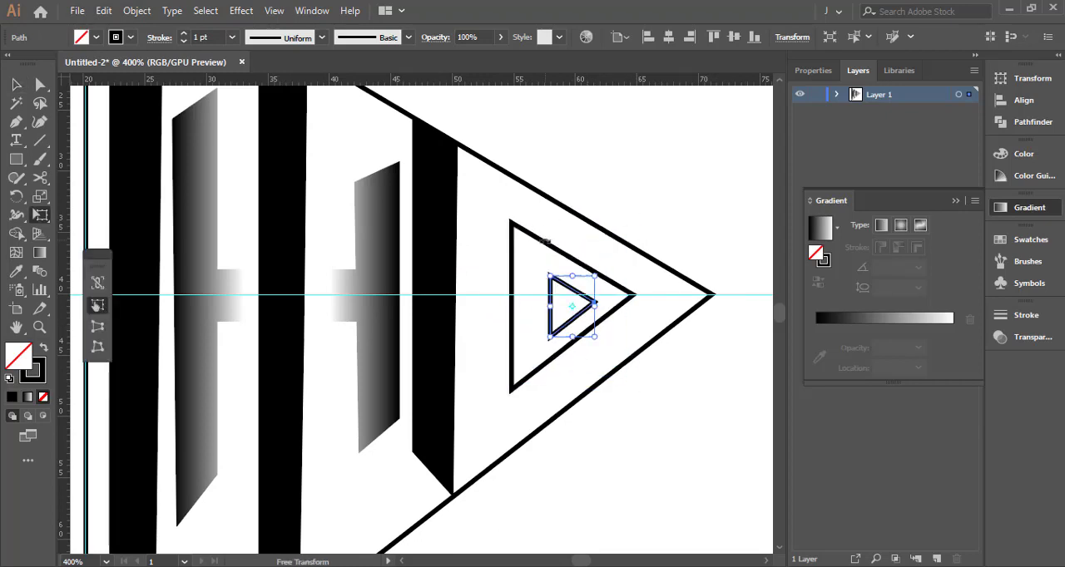
Nudge the smallest triangle toward the bars and upward until its tip sits on the horizontal guide
{"action": "scroll", "coordinate": [557, 302], "scroll_direction": "up", "scroll_amount": 2}
{"action": "key", "text": "Left"}
{"action": "key", "text": "Left"}
{"action": "key", "text": "Left"}
{"action": "key", "text": "Up"}
{"action": "key", "text": "Up"}
{"action": "scroll", "coordinate": [572, 301], "scroll_direction": "up", "scroll_amount": 2}
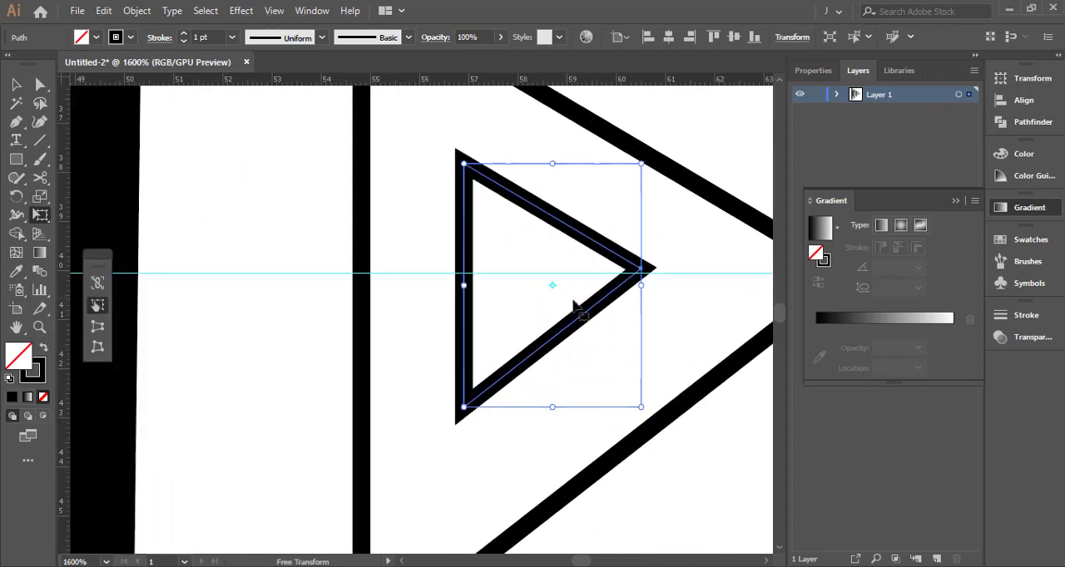
{"action": "scroll", "coordinate": [632, 287], "scroll_direction": "up", "scroll_amount": 3}
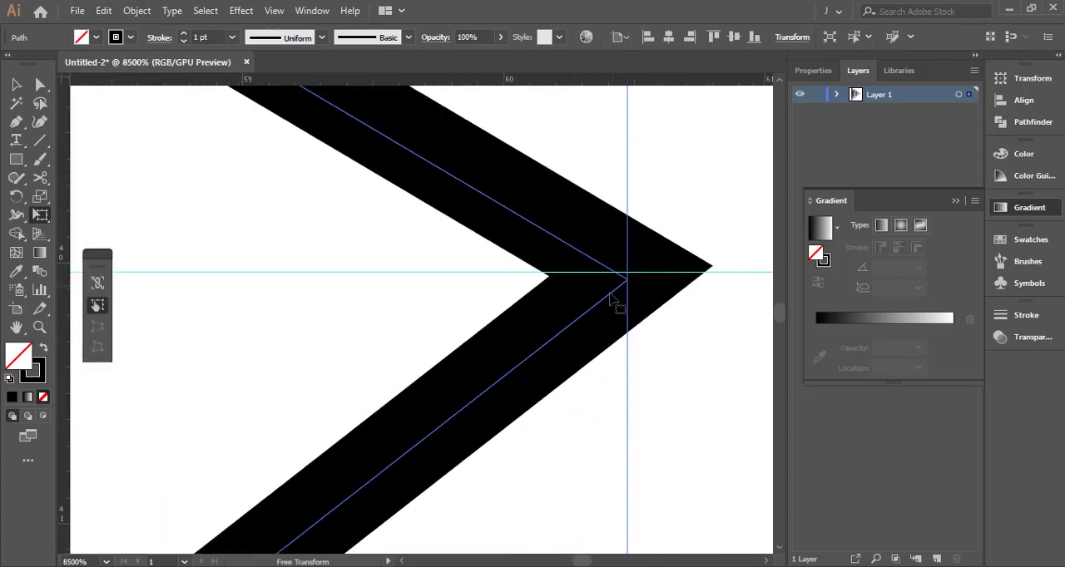
{"action": "key", "text": "Up"}
{"action": "key", "text": "Down"}
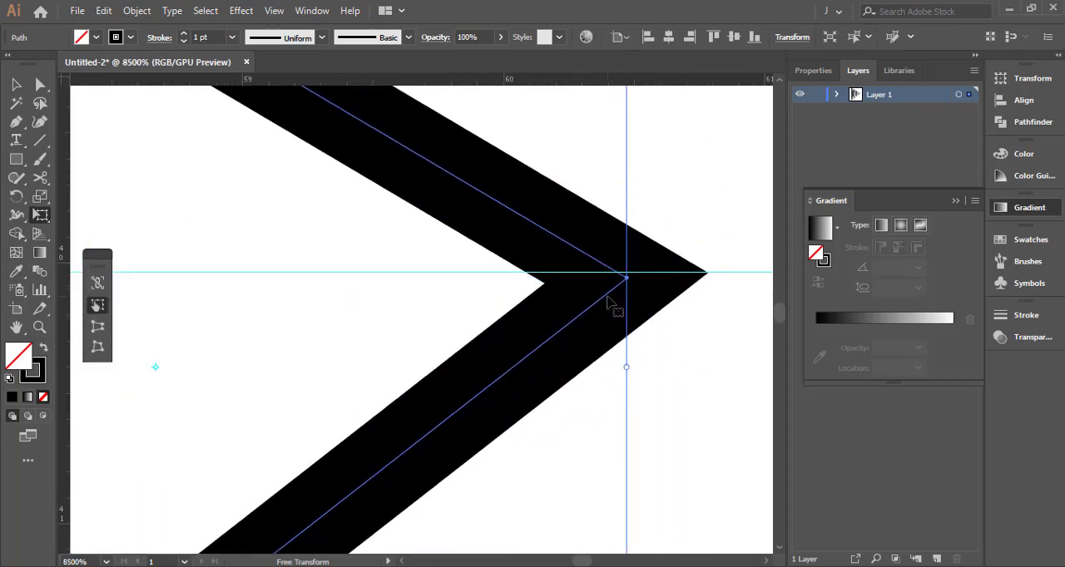
{"action": "key", "text": "v"}
{"action": "left_click", "coordinate": [601, 197]}
Blend the two small nested triangles together using Smooth Color spacing
{"action": "scroll", "coordinate": [598, 187], "scroll_direction": "down", "scroll_amount": 3}
{"action": "scroll", "coordinate": [581, 288], "scroll_direction": "down", "scroll_amount": 4}
{"action": "left_click_drag", "start_coordinate": [602, 190], "coordinate": [602, 329]}
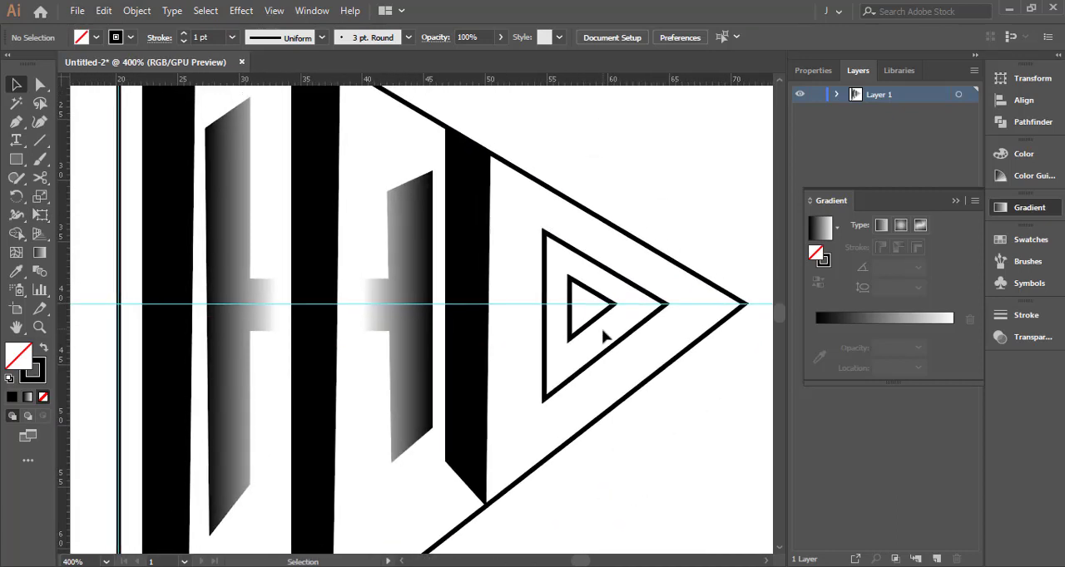
{"action": "left_click", "coordinate": [606, 298]}
{"action": "left_click", "coordinate": [611, 276], "text": "shift"}
{"action": "double_click", "coordinate": [40, 272]}
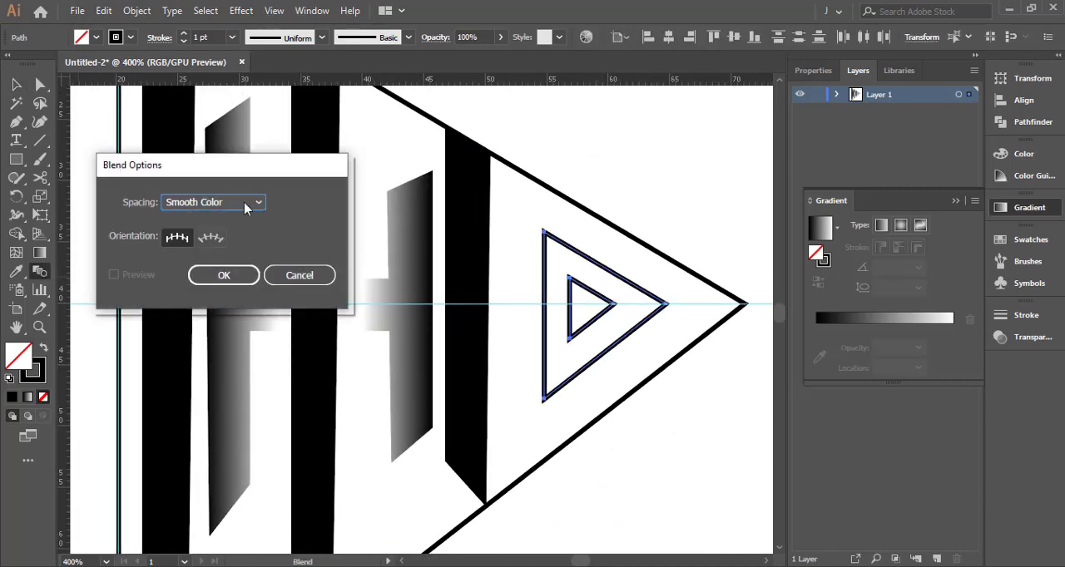
{"action": "left_click", "coordinate": [214, 276]}
{"action": "left_click", "coordinate": [601, 297]}
{"action": "left_click", "coordinate": [610, 273]}
Change the triangle blend's spacing to Specified Steps and lower the step count until the lines are distinct
{"action": "double_click", "coordinate": [40, 273]}
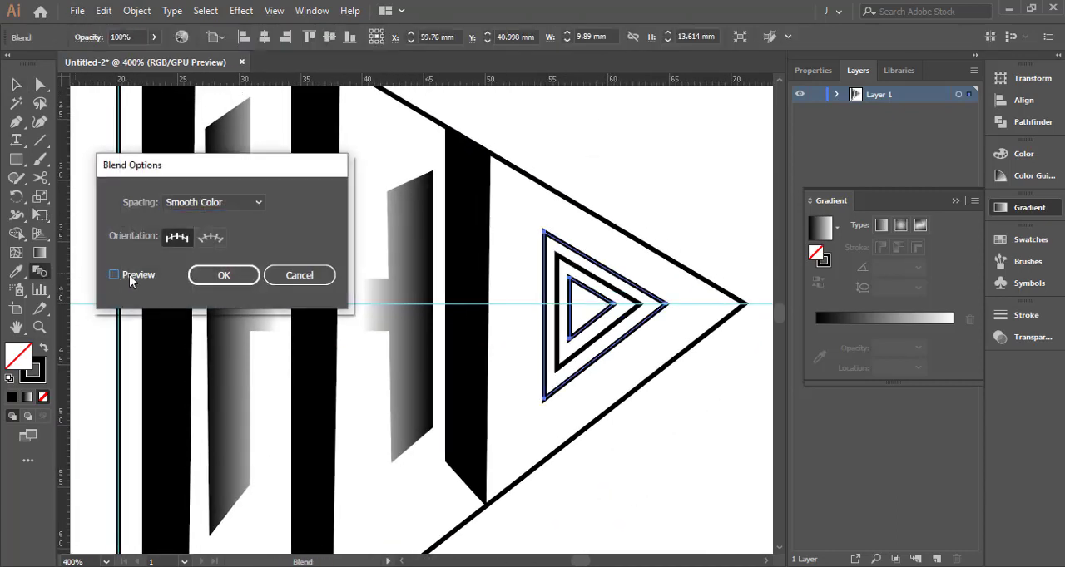
{"action": "left_click", "coordinate": [214, 202]}
{"action": "left_click", "coordinate": [200, 217]}
{"action": "key", "text": "Up"}
{"action": "key", "text": "Up"}
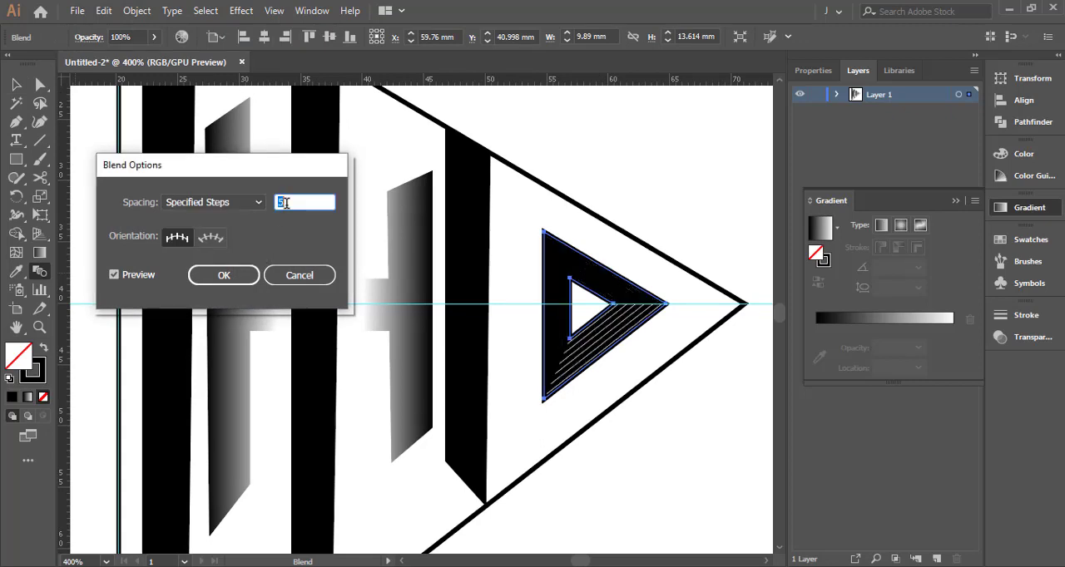
{"action": "key", "text": "Down"}
{"action": "left_click", "coordinate": [225, 277]}
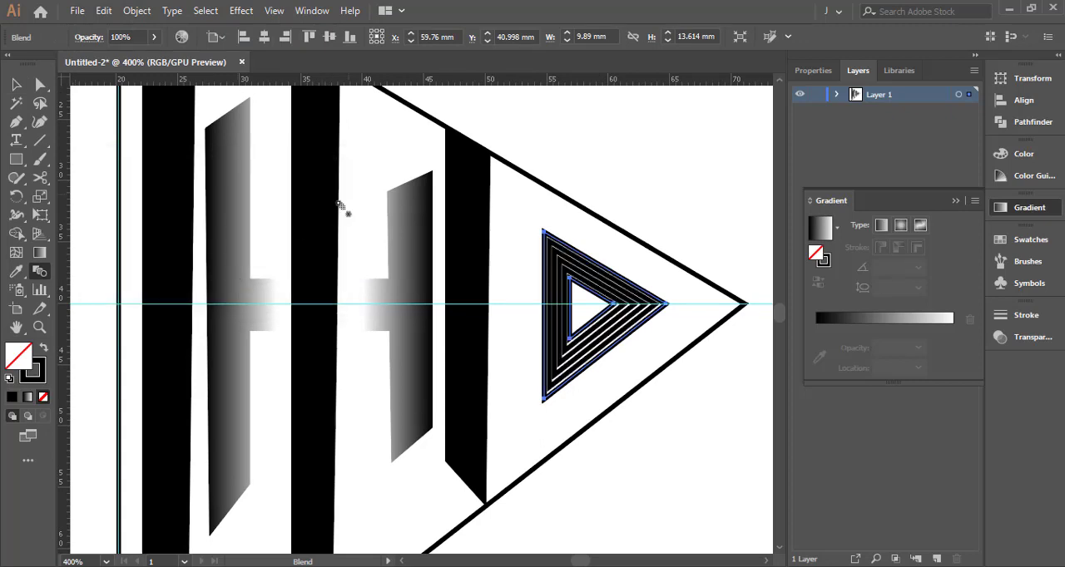
Draw a black-filled rectangle without a stroke, about 30 mm by 3.5 mm, above the large triangle's upper slanted edge
{"action": "key", "text": "v"}
{"action": "left_click", "coordinate": [360, 173]}
{"action": "scroll", "coordinate": [364, 187], "scroll_direction": "down", "scroll_amount": 2}
{"action": "left_click_drag", "start_coordinate": [369, 214], "coordinate": [461, 270]}
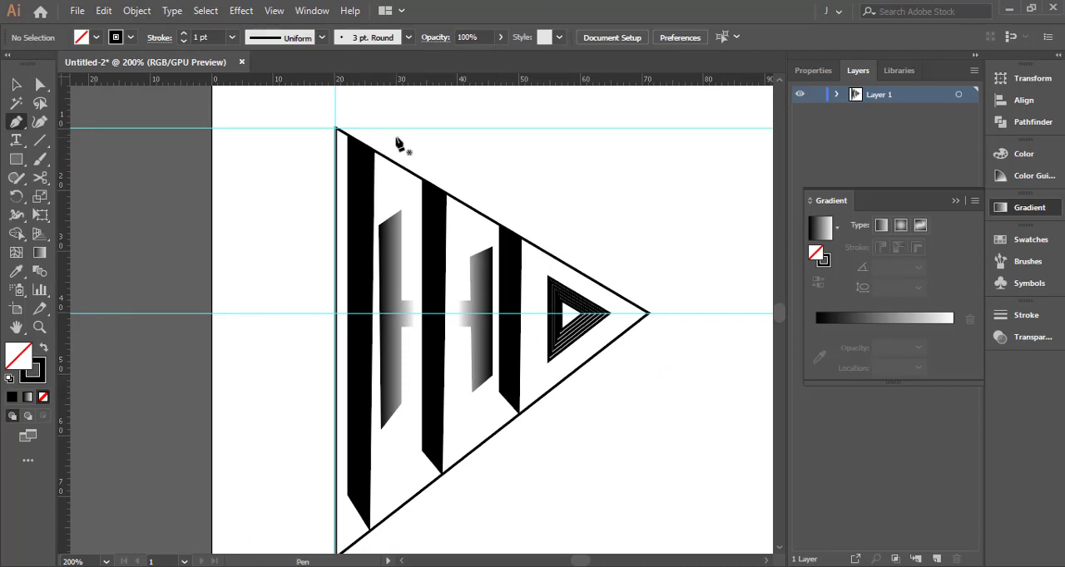
{"action": "left_click", "coordinate": [43, 348]}
{"action": "scroll", "coordinate": [386, 156], "scroll_direction": "up", "scroll_amount": 1}
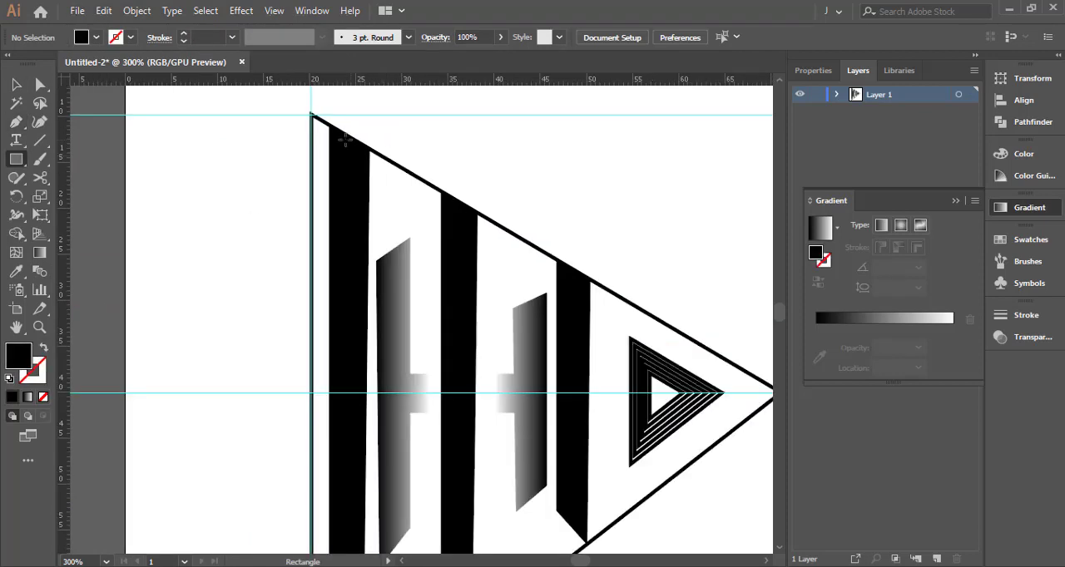
{"action": "left_click_drag", "start_coordinate": [558, 158], "coordinate": [721, 160]}
{"action": "key", "text": "v"}
{"action": "left_click", "coordinate": [713, 178]}
{"action": "left_click_drag", "start_coordinate": [657, 146], "coordinate": [647, 172]}
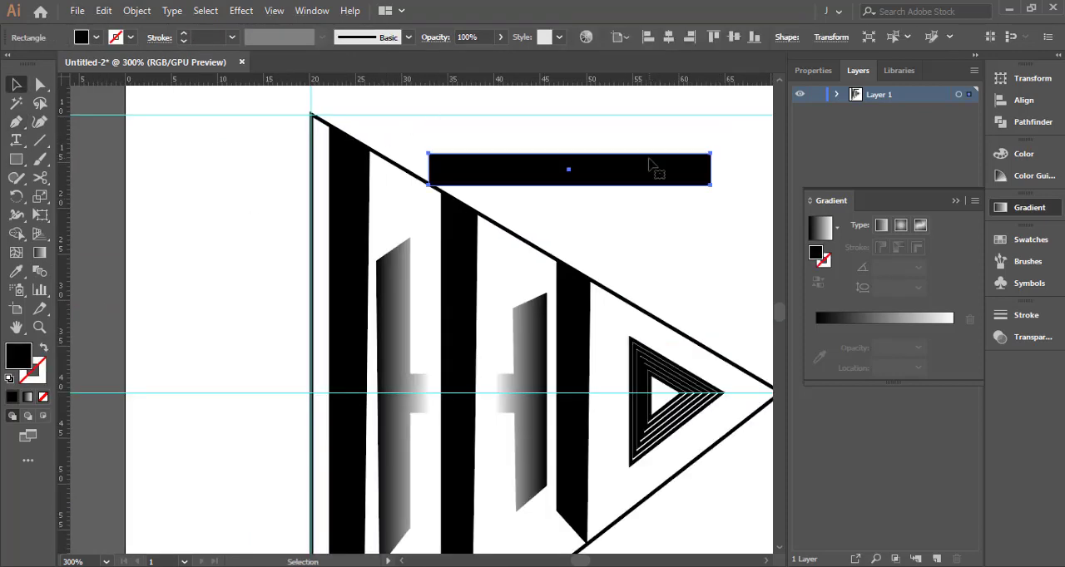
Rotate the black rectangle parallel to the large triangle's upper edge and place it across the tops of the black bars
{"action": "key", "text": "e"}
{"action": "left_click_drag", "start_coordinate": [714, 139], "coordinate": [547, 225]}
{"action": "left_click_drag", "start_coordinate": [627, 206], "coordinate": [611, 277]}
{"action": "left_click_drag", "start_coordinate": [534, 270], "coordinate": [574, 300]}
{"action": "scroll", "coordinate": [585, 292], "scroll_direction": "up", "scroll_amount": 1}
{"action": "scroll", "coordinate": [588, 288], "scroll_direction": "up", "scroll_amount": 2}
Move the slanted bar's lower corner so that its end runs vertically along the third black bar's outer edge
{"action": "key", "text": "a"}
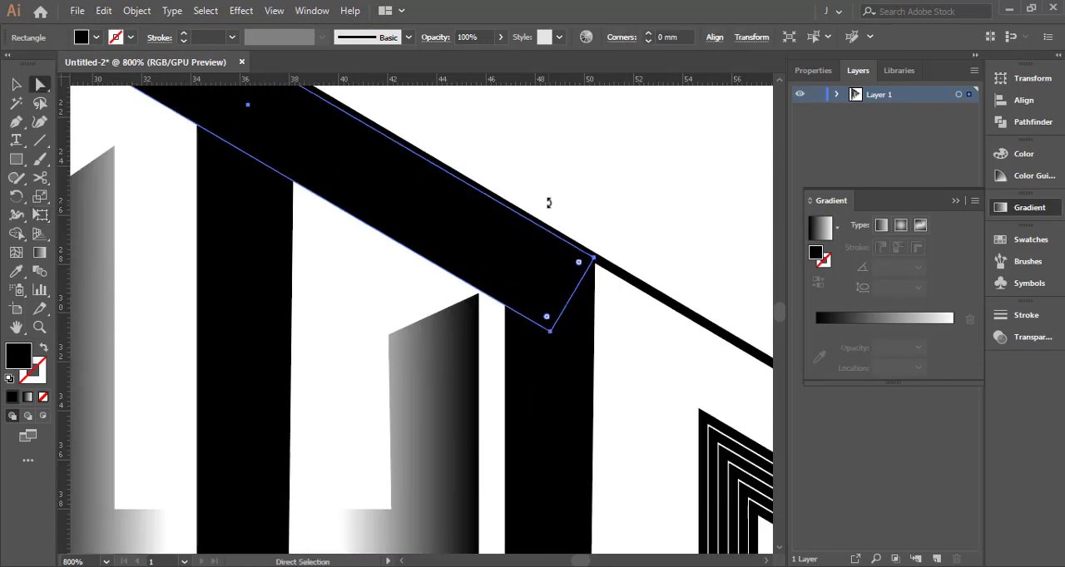
{"action": "left_click", "coordinate": [551, 332]}
{"action": "left_click_drag", "start_coordinate": [552, 335], "coordinate": [594, 342]}
Move the corners at the slanted bar's upper end to line up with the first black bar's outer edge
{"action": "key", "text": "space"}
{"action": "left_click_drag", "start_coordinate": [492, 232], "coordinate": [639, 419]}
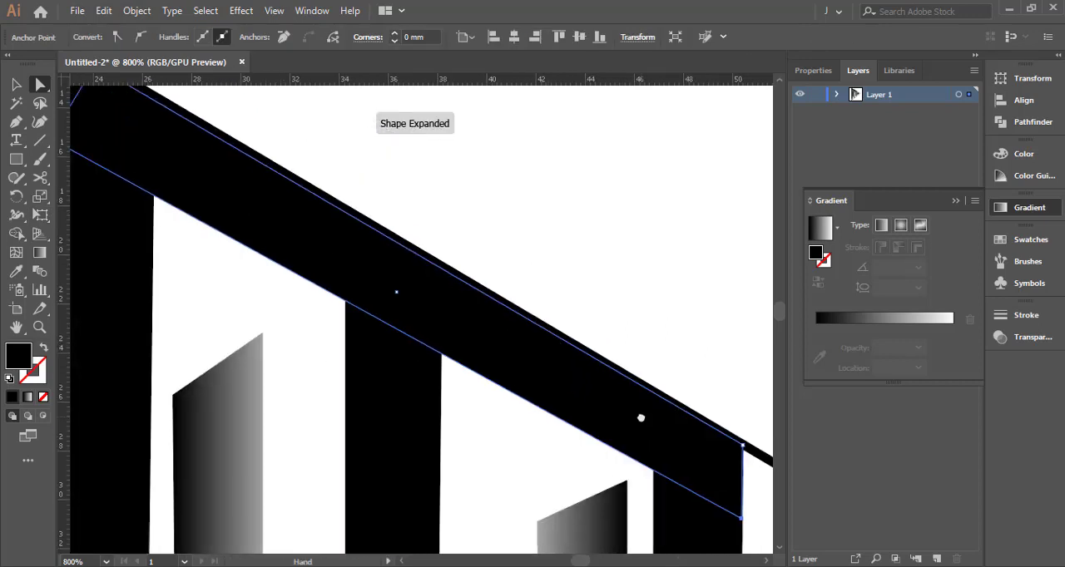
{"action": "left_click_drag", "start_coordinate": [158, 159], "coordinate": [506, 395]}
{"action": "scroll", "coordinate": [432, 346], "scroll_direction": "up", "scroll_amount": 2}
{"action": "left_click_drag", "start_coordinate": [456, 263], "coordinate": [367, 206]}
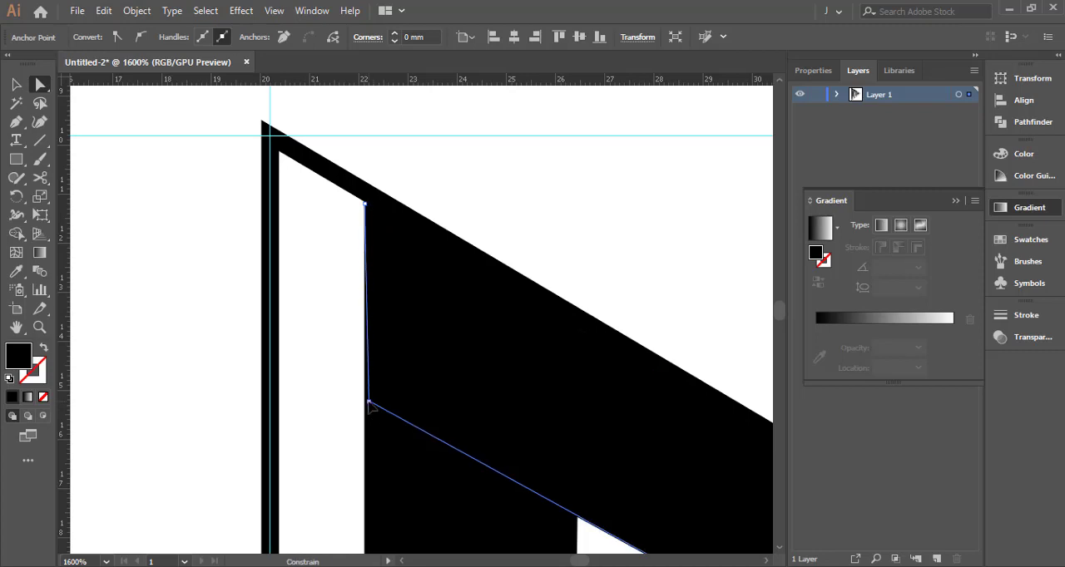
{"action": "key", "text": "v"}
{"action": "left_click", "coordinate": [524, 242]}
Examine the joined black bars, the gradient shapes and the overall triangle composition
{"action": "scroll", "coordinate": [520, 243], "scroll_direction": "down", "scroll_amount": 4}
{"action": "key", "text": "space"}
{"action": "left_click_drag", "start_coordinate": [588, 346], "coordinate": [417, 203]}
{"action": "scroll", "coordinate": [418, 205], "scroll_direction": "down", "scroll_amount": 2}
{"action": "scroll", "coordinate": [427, 345], "scroll_direction": "up", "scroll_amount": 1}
{"action": "scroll", "coordinate": [499, 352], "scroll_direction": "down", "scroll_amount": 1}
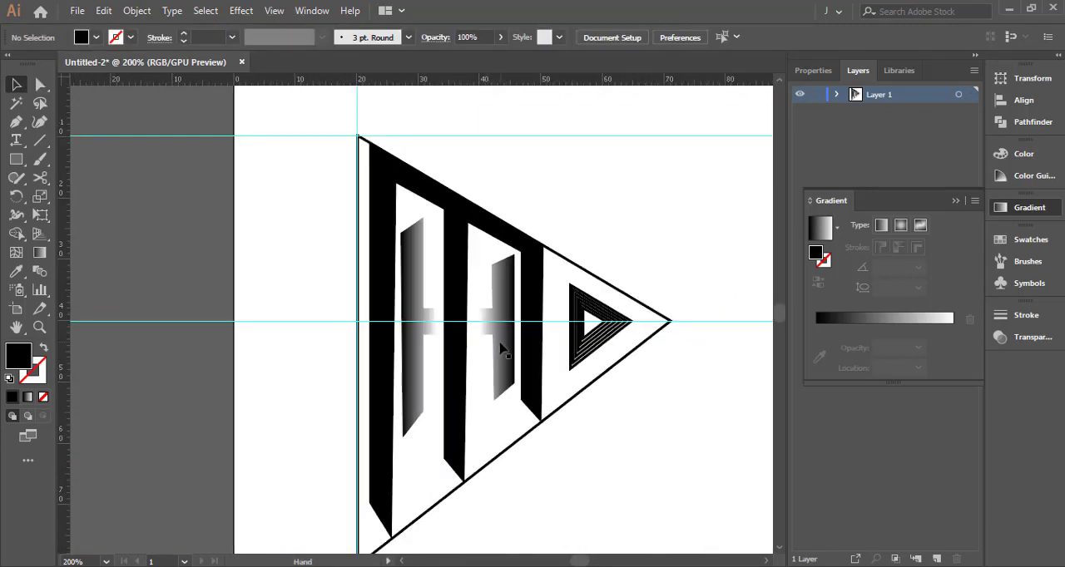
{"action": "key", "text": "space"}
{"action": "left_click_drag", "start_coordinate": [500, 352], "coordinate": [484, 333]}
{"action": "scroll", "coordinate": [484, 332], "scroll_direction": "down", "scroll_amount": 1}
{"action": "key", "text": "space"}
{"action": "left_click_drag", "start_coordinate": [593, 392], "coordinate": [433, 357]}
{"action": "left_click_drag", "start_coordinate": [513, 116], "coordinate": [518, 426]}
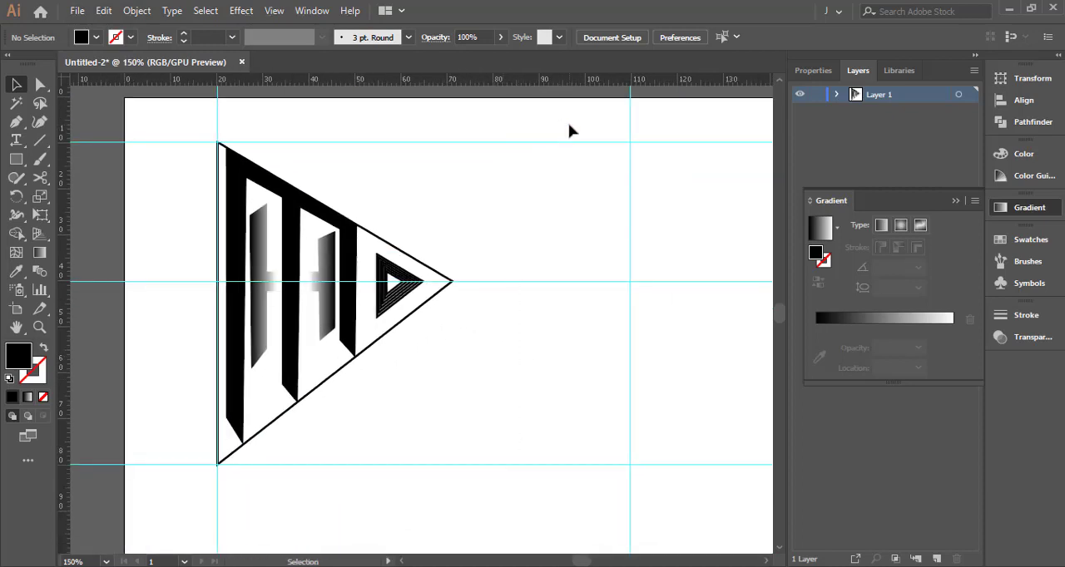
Hide the guides so only the triangle artwork shows on the artboard
{"action": "key", "text": "space"}
{"action": "left_click_drag", "start_coordinate": [497, 241], "coordinate": [535, 238]}
{"action": "left_click", "coordinate": [274, 10]}
{"action": "mouse_move", "coordinate": [500, 559]}
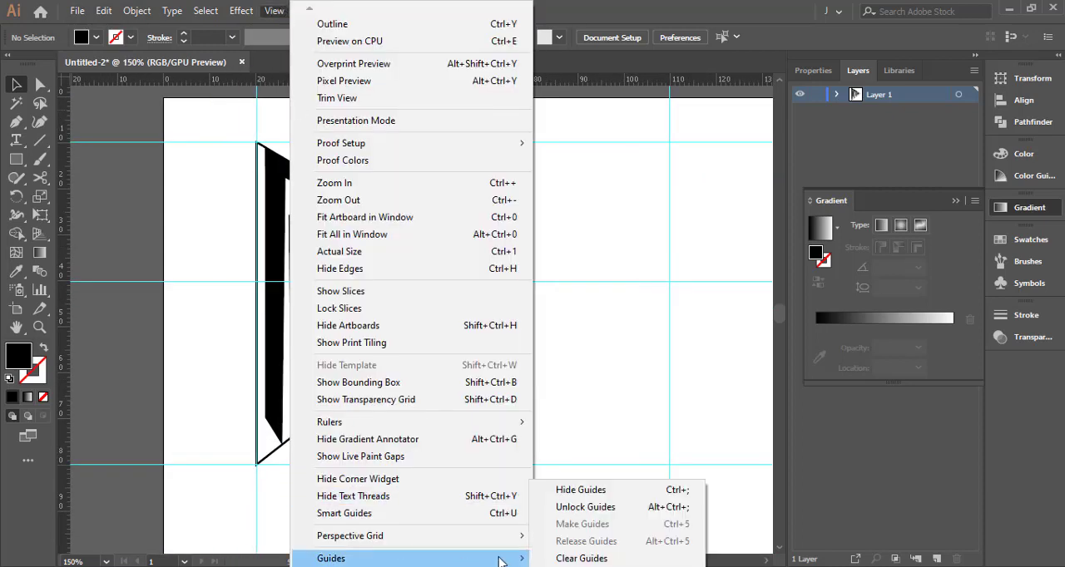
{"action": "left_click", "coordinate": [581, 490]}
{"action": "key", "text": "space"}
{"action": "left_click_drag", "start_coordinate": [452, 425], "coordinate": [520, 435]}
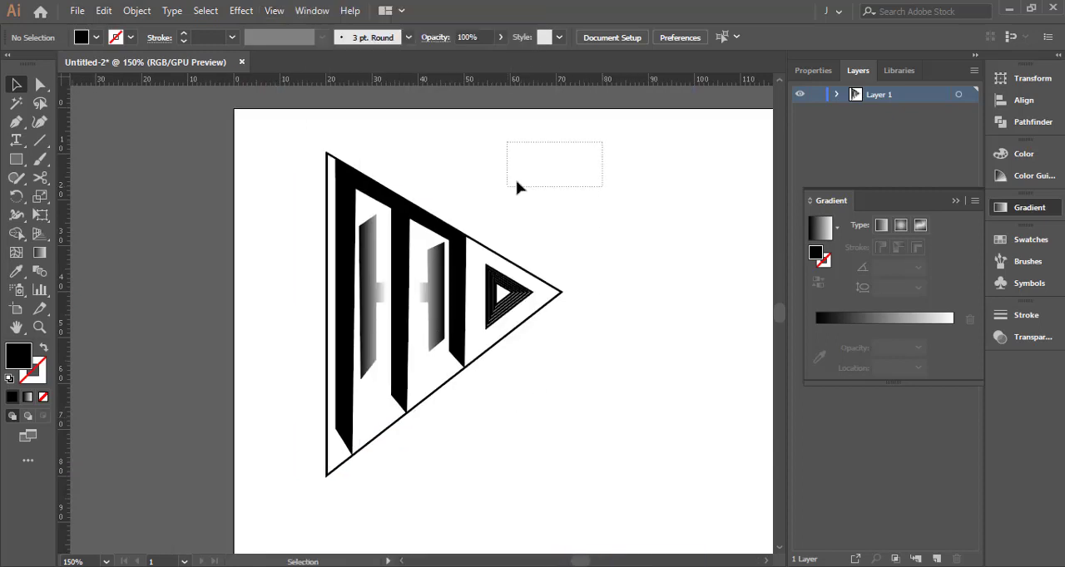
Select the whole triangle design, including the bars, gradient shapes and nested triangles, and group it
{"action": "left_click_drag", "start_coordinate": [304, 491], "coordinate": [304, 491]}
{"action": "right_click", "coordinate": [434, 297]}
{"action": "left_click", "coordinate": [468, 395]}
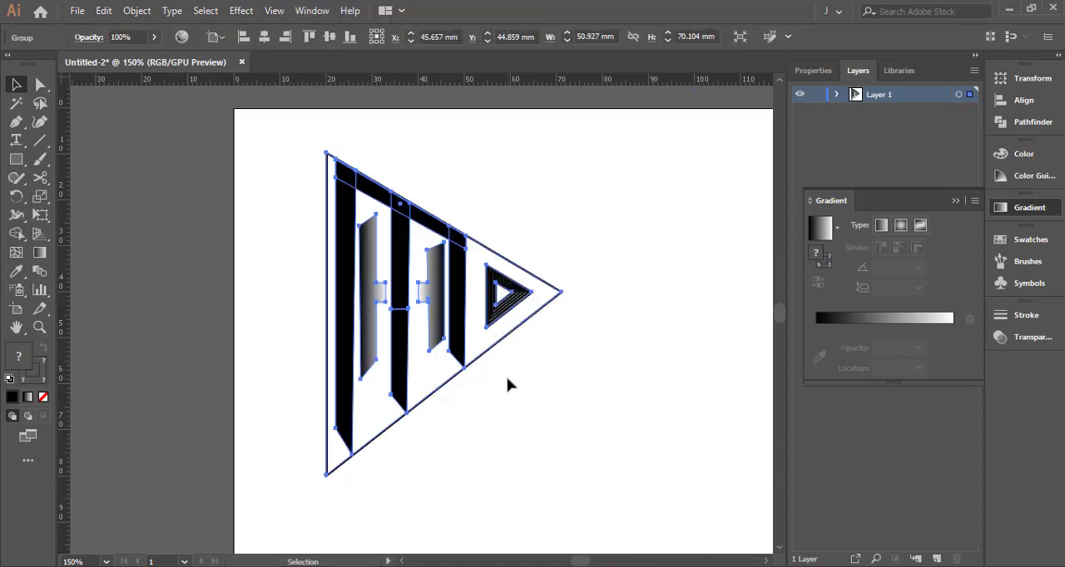
{"action": "left_click", "coordinate": [506, 383]}
Move the grouped triangle design slightly to the right on the artboard
{"action": "left_click", "coordinate": [459, 320]}
{"action": "left_click", "coordinate": [480, 395]}
{"action": "left_click_drag", "start_coordinate": [457, 341], "coordinate": [503, 333]}
{"action": "key", "text": "ctrl+z"}
{"action": "left_click", "coordinate": [502, 371]}
{"action": "left_click", "coordinate": [506, 377]}
{"action": "key", "text": "ctrl+z"}
{"action": "left_click", "coordinate": [522, 384]}
Export the artwork for web as a PNG-24 with transparency at 560 × 288 px, clipped to the artboard
{"action": "left_click", "coordinate": [77, 11]}
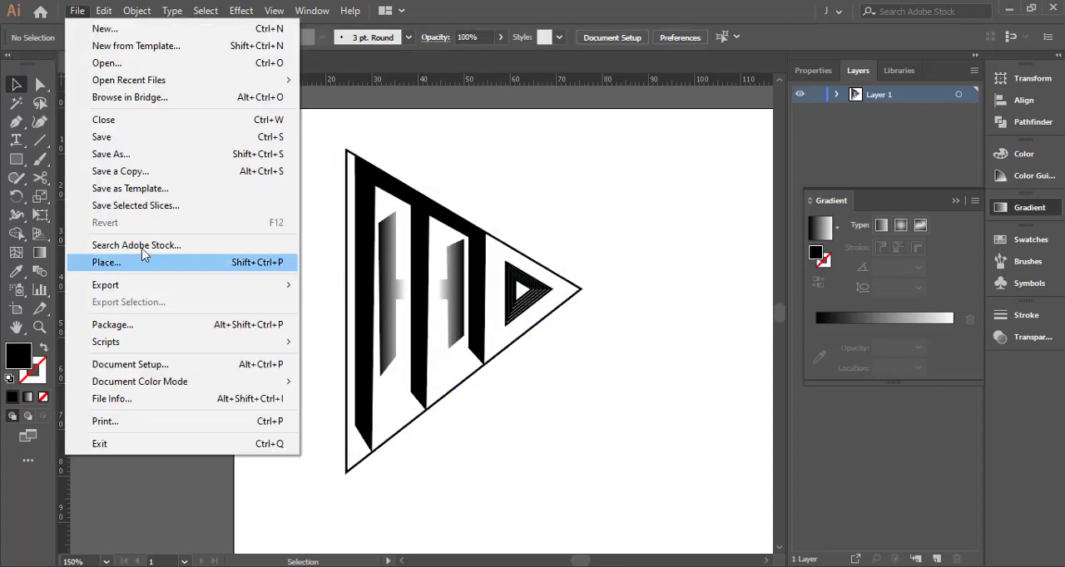
{"action": "mouse_move", "coordinate": [254, 285]}
{"action": "left_click", "coordinate": [351, 320]}
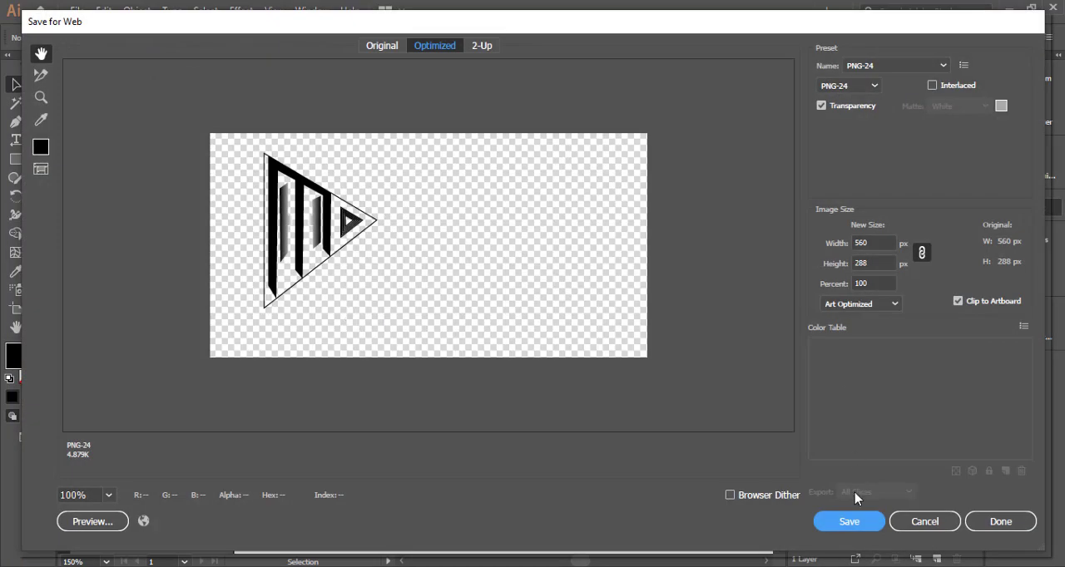
{"action": "left_click", "coordinate": [849, 522]}
{"action": "left_click", "coordinate": [551, 499]}
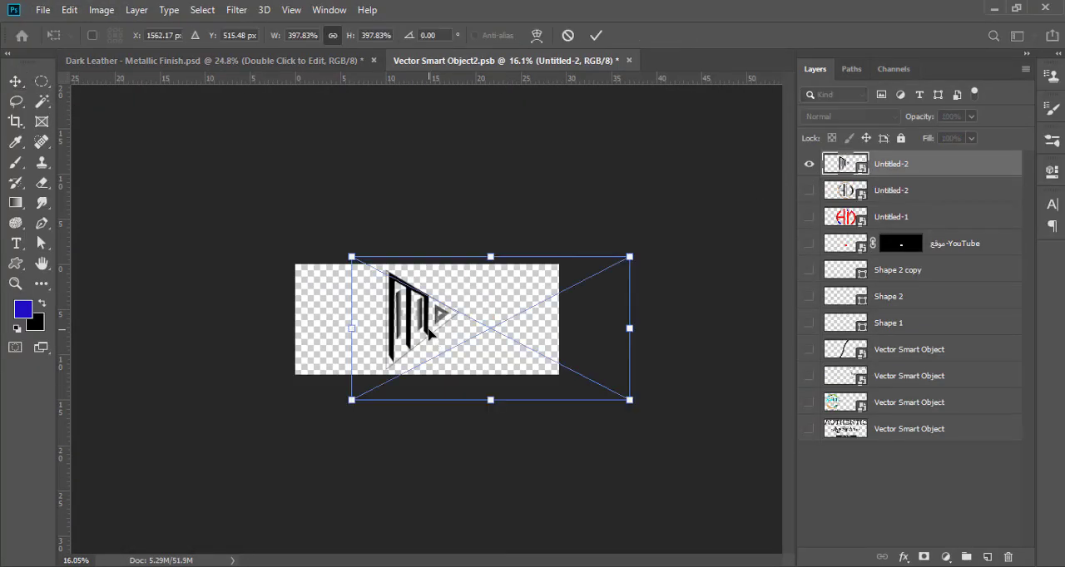
Switch to Photoshop, place the exported Untitled-2 image in the mockup's smart object, then save and close it to update the leather mockup
{"action": "left_click_drag", "start_coordinate": [629, 255], "coordinate": [622, 261]}
{"action": "key", "text": "Return"}
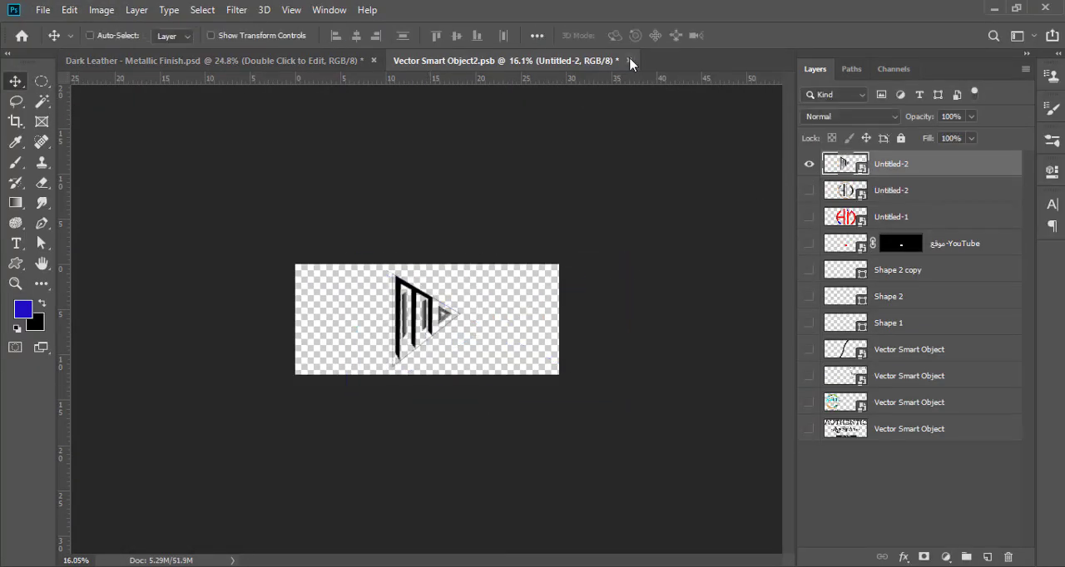
{"action": "left_click", "coordinate": [629, 60]}
{"action": "left_click", "coordinate": [463, 237]}
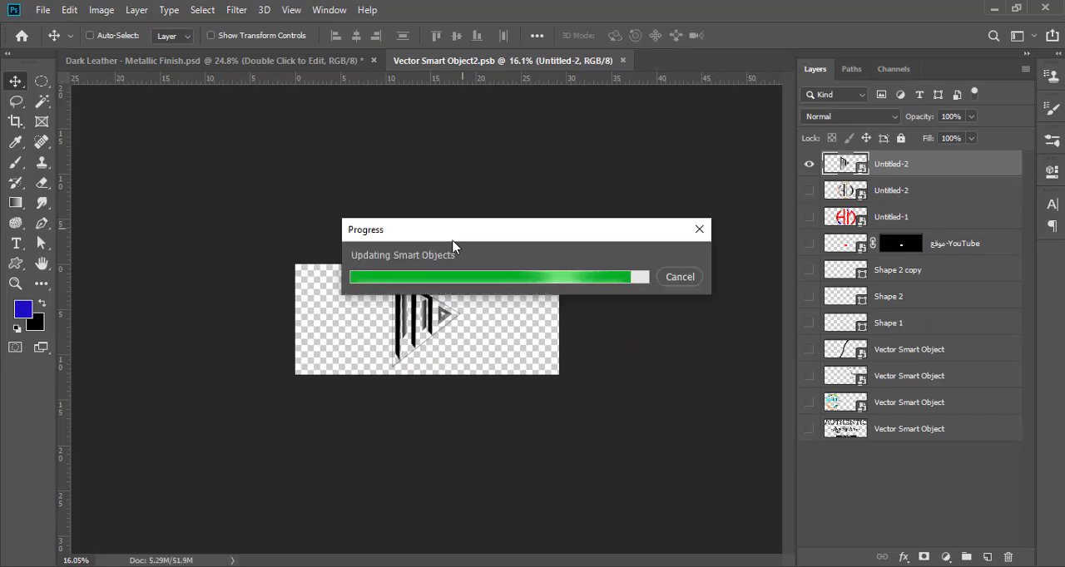
{"action": "scroll", "coordinate": [374, 307], "scroll_direction": "up", "scroll_amount": 5}
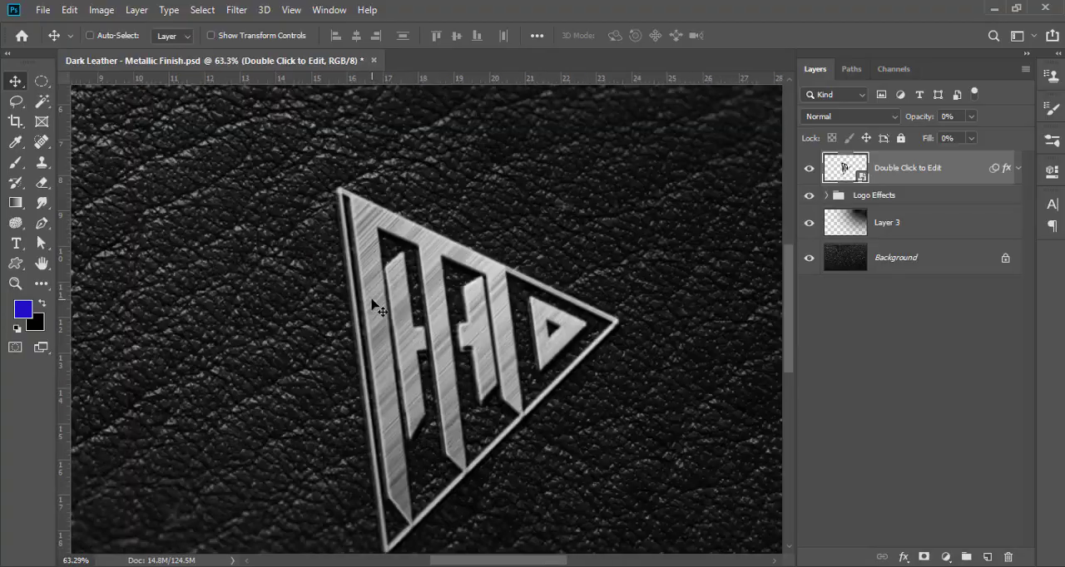
{"action": "scroll", "coordinate": [378, 310], "scroll_direction": "down", "scroll_amount": 4}
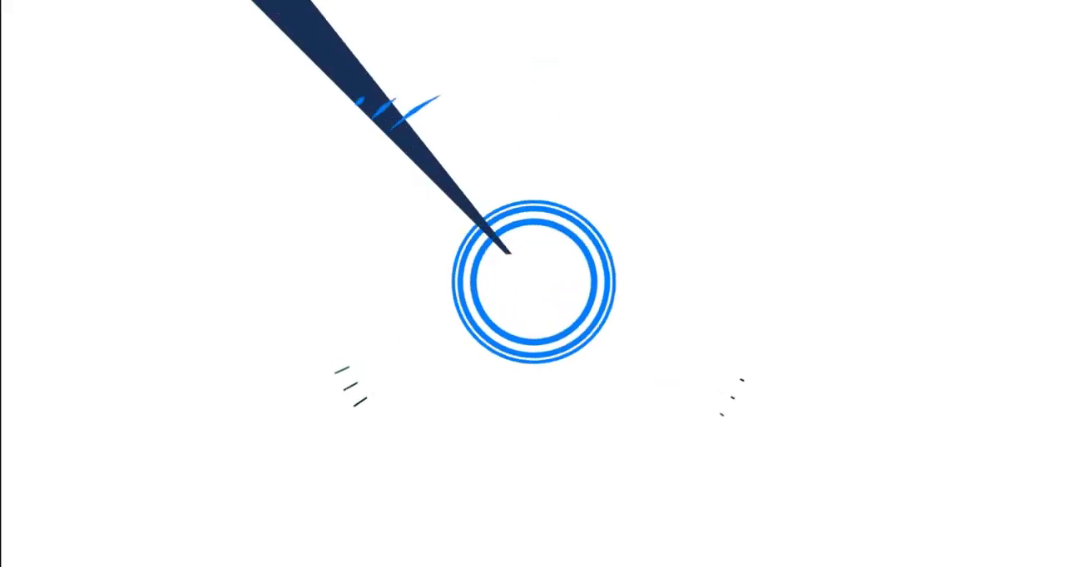